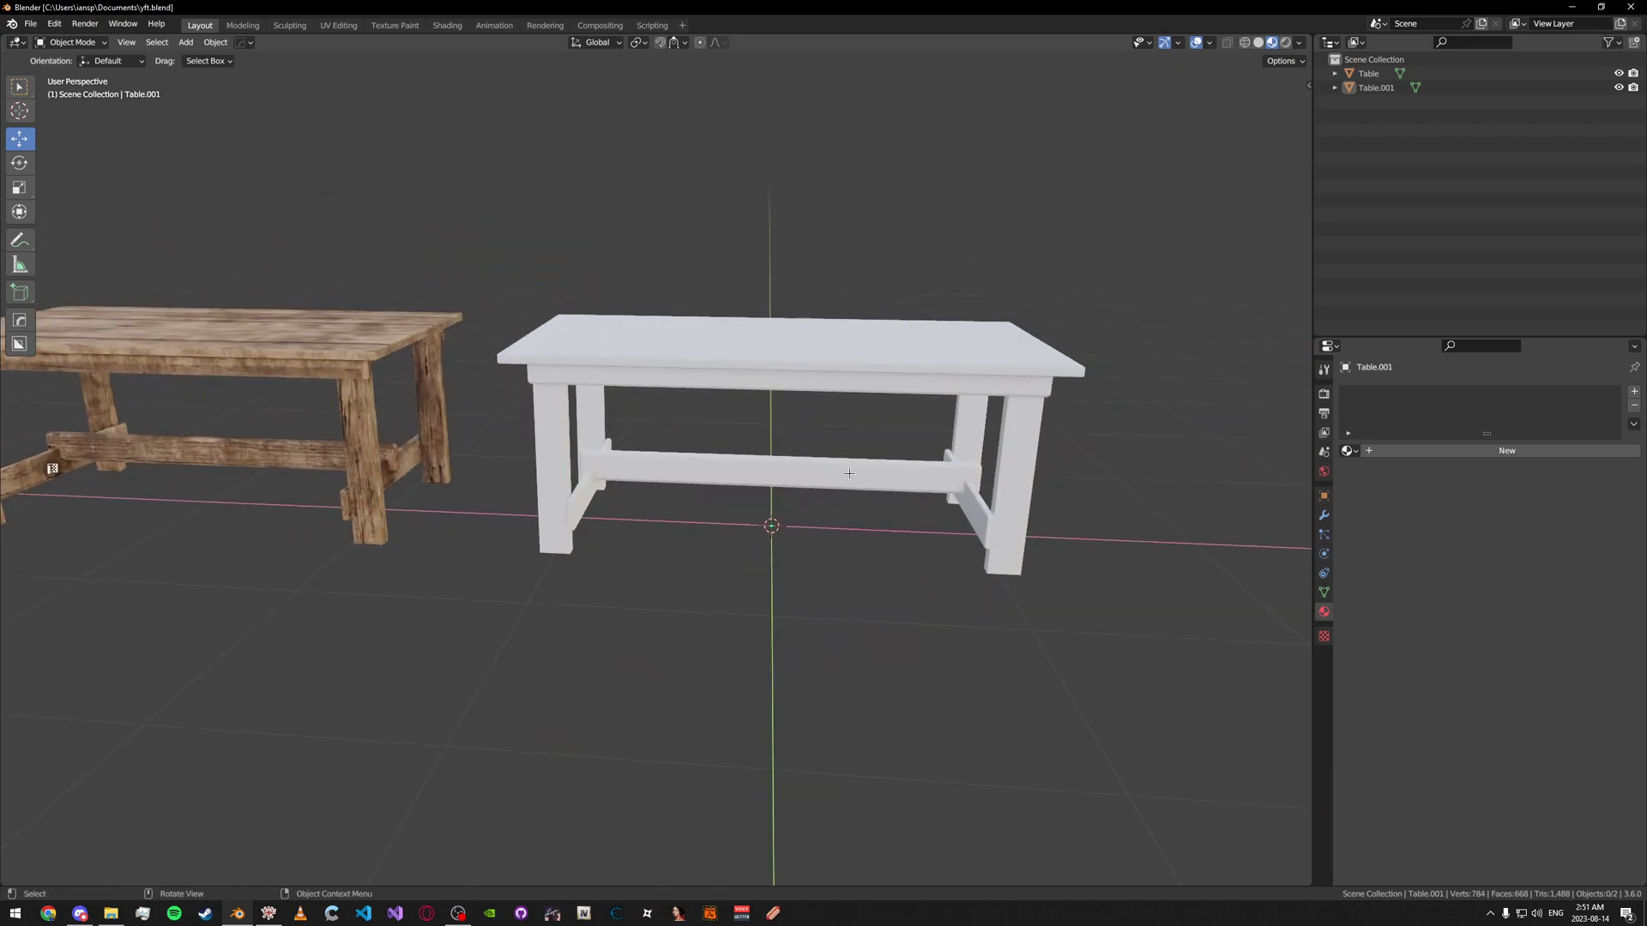
Select the plain white table and make sure it is back in object mode
left_click(728, 426)
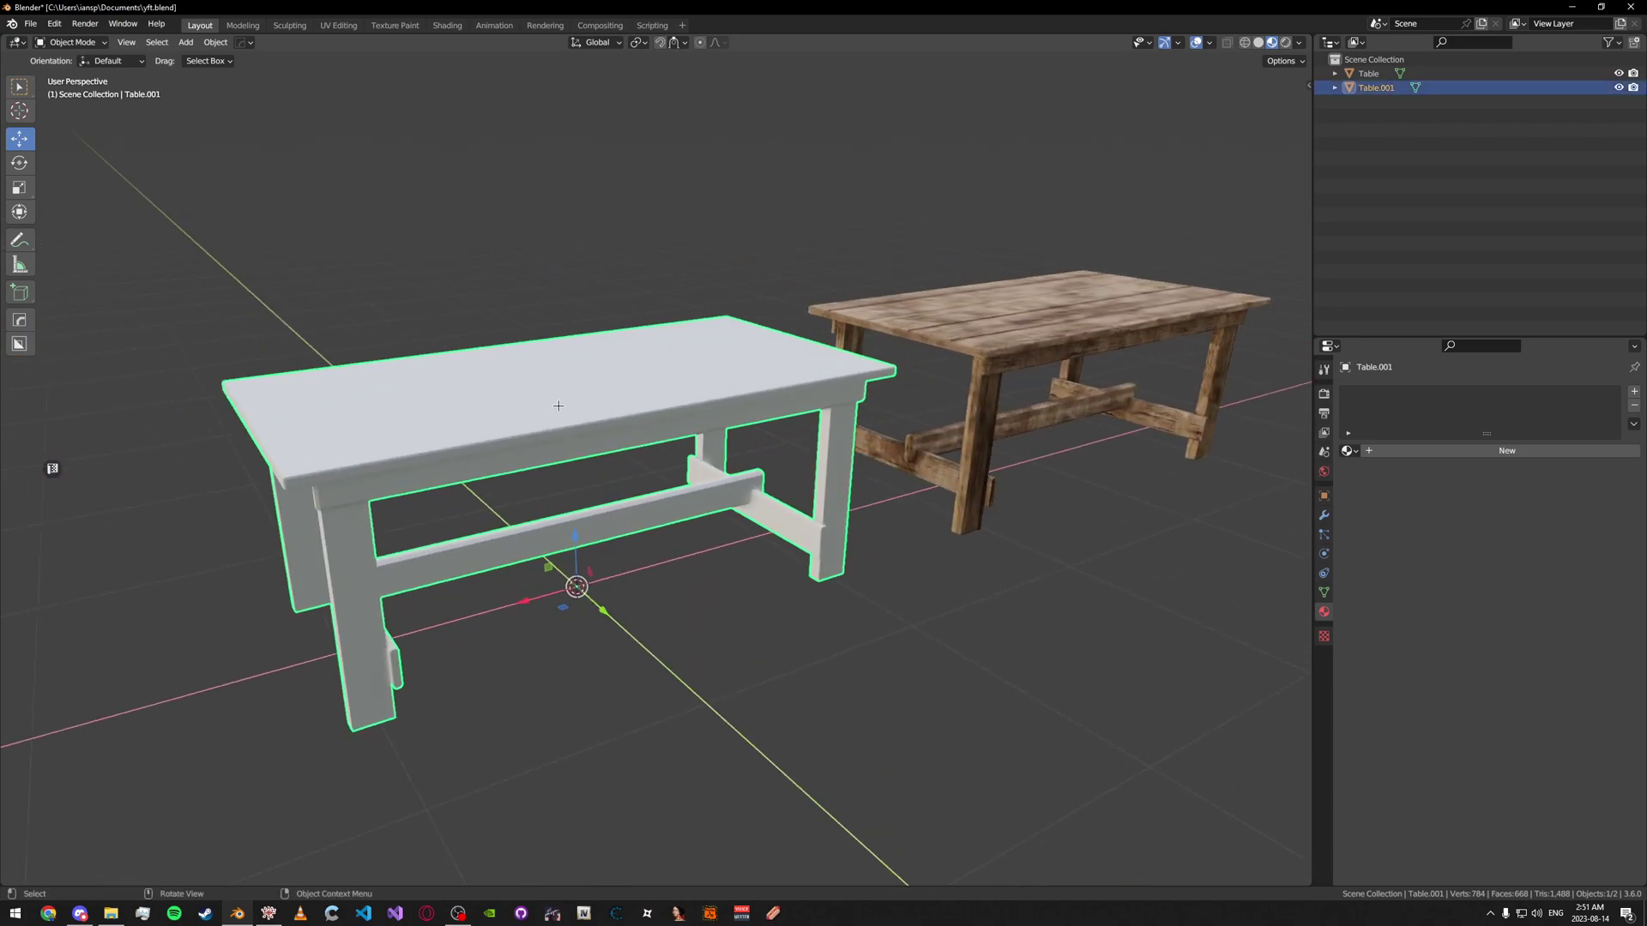
key("Tab")
key("ctrl+Tab")
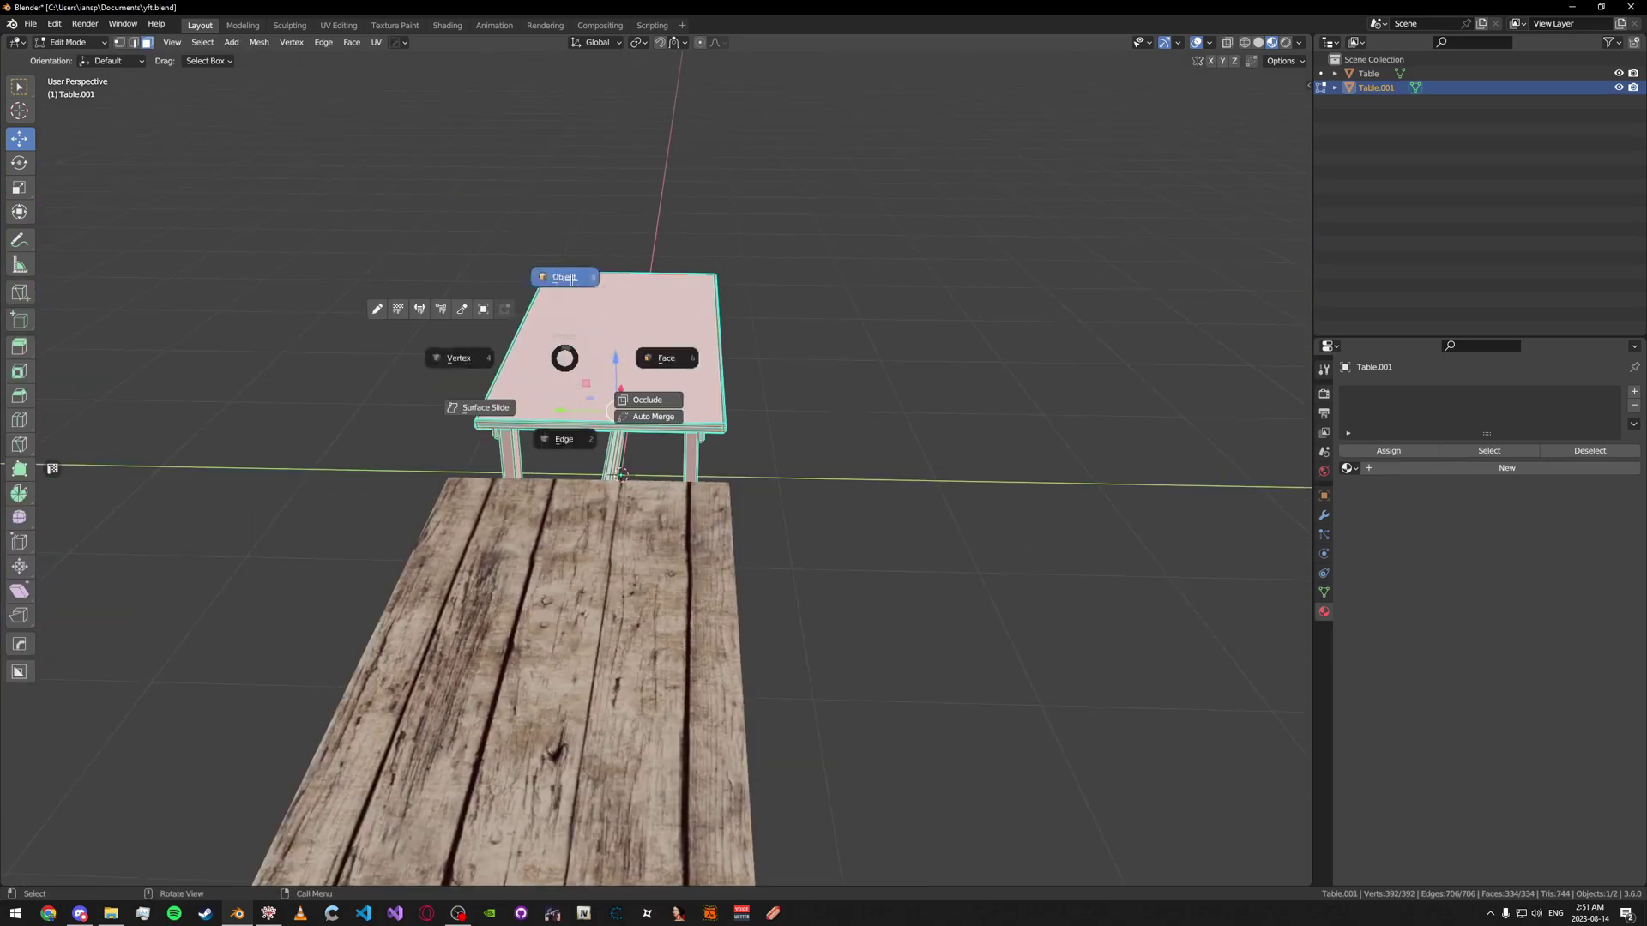
left_click(571, 280)
middle_click_drag(572, 280, 858, 377)
Rename the white table from Table.001 to Table_01 in the Outliner
double_click(1375, 87)
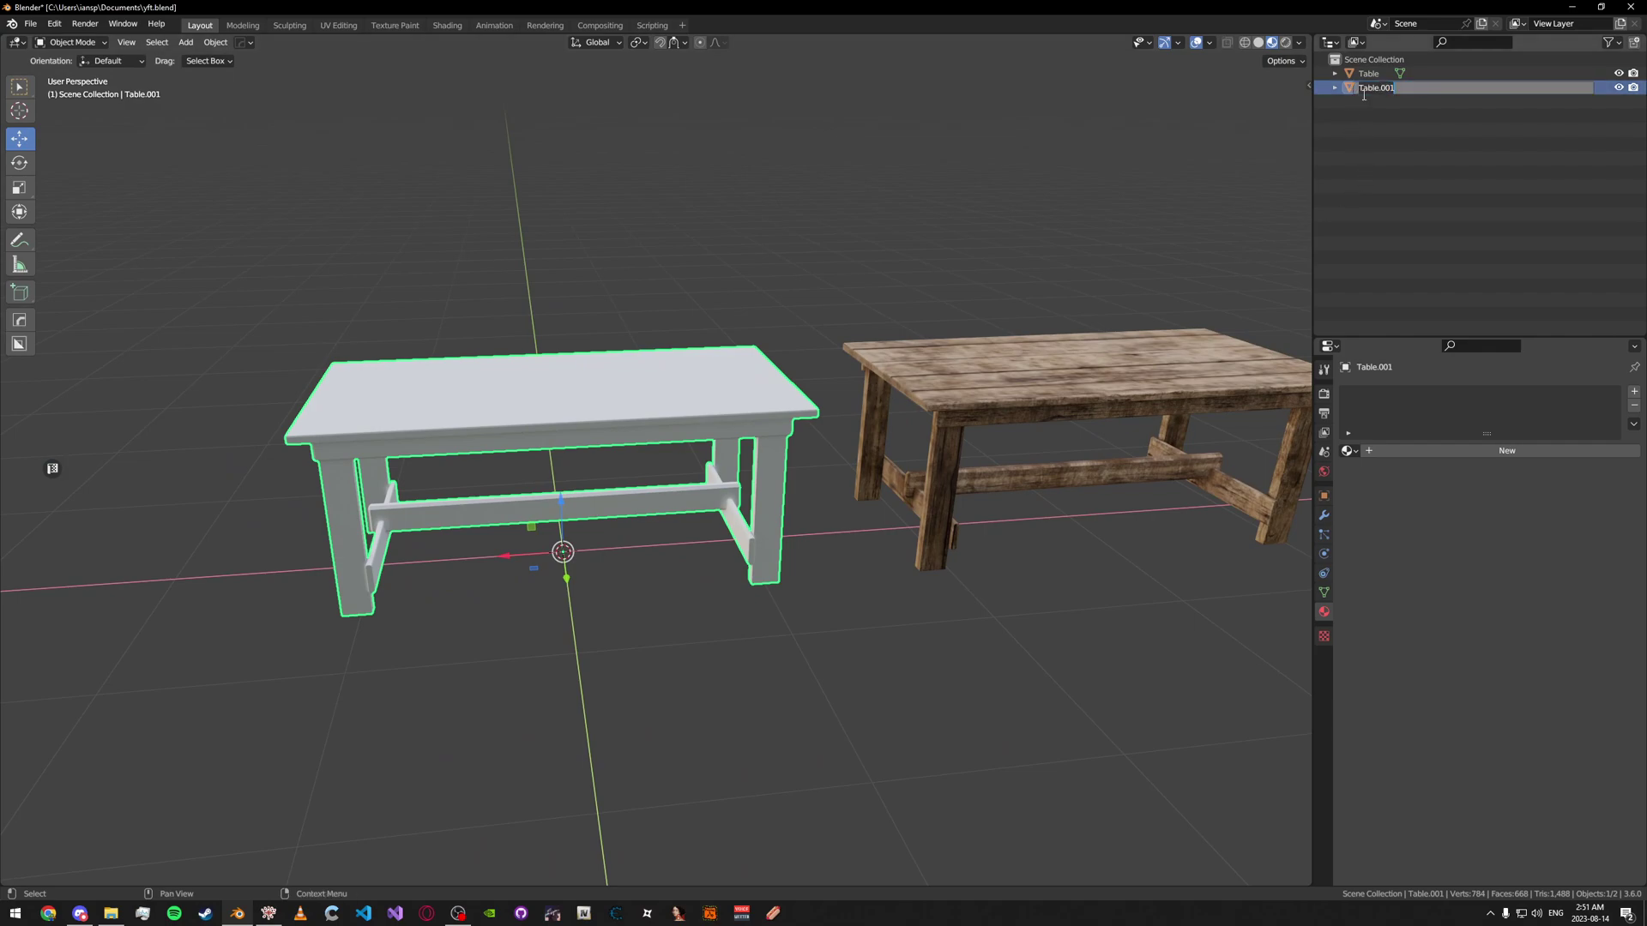
type("tab")
key("BackSpace")
key("BackSpace")
type("Table_01")
key("Return")
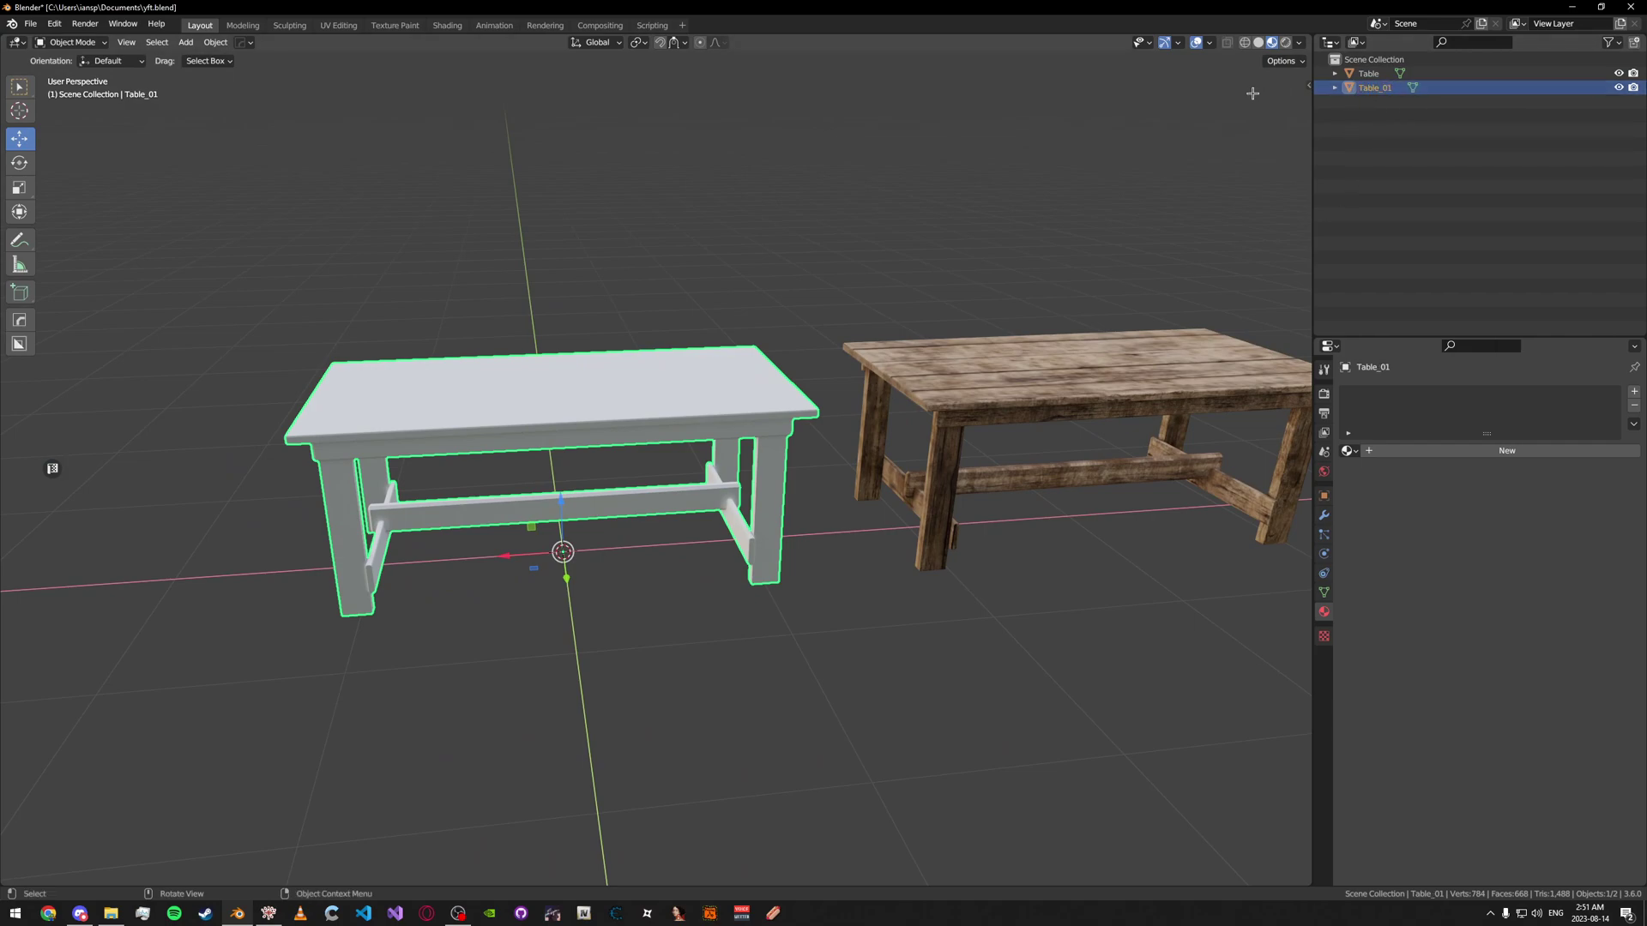
Add a new material to Table_01 and name it Wooden_Table
left_click(1404, 452)
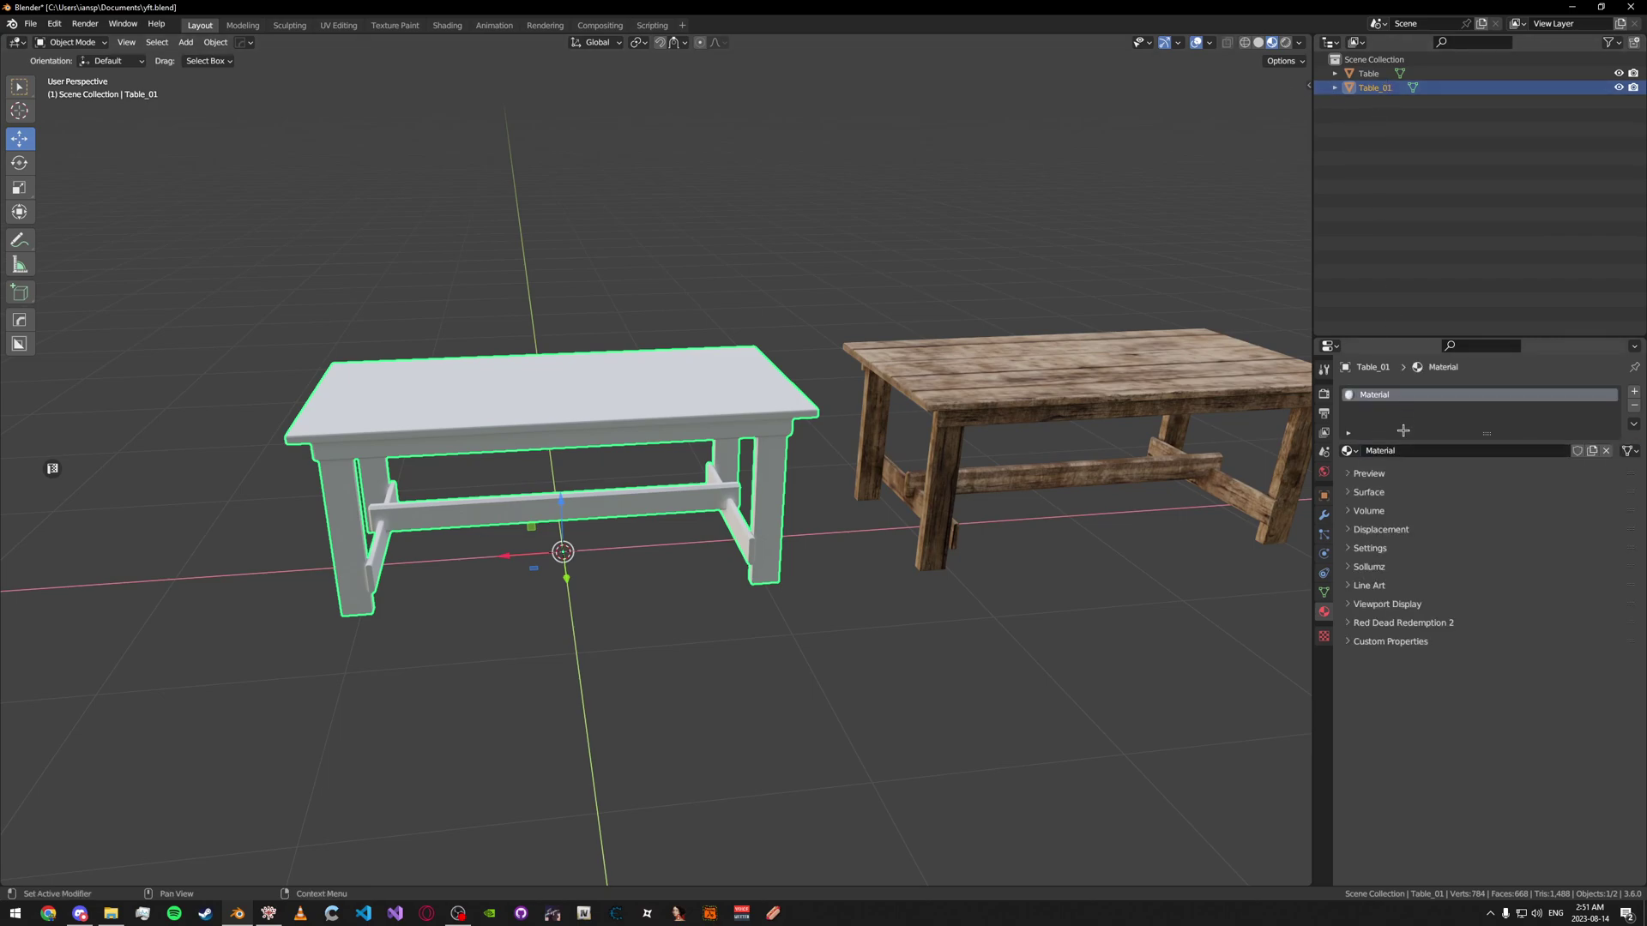
double_click(1401, 396)
type("Wooden_Table")
key("Return")
left_click(1058, 514)
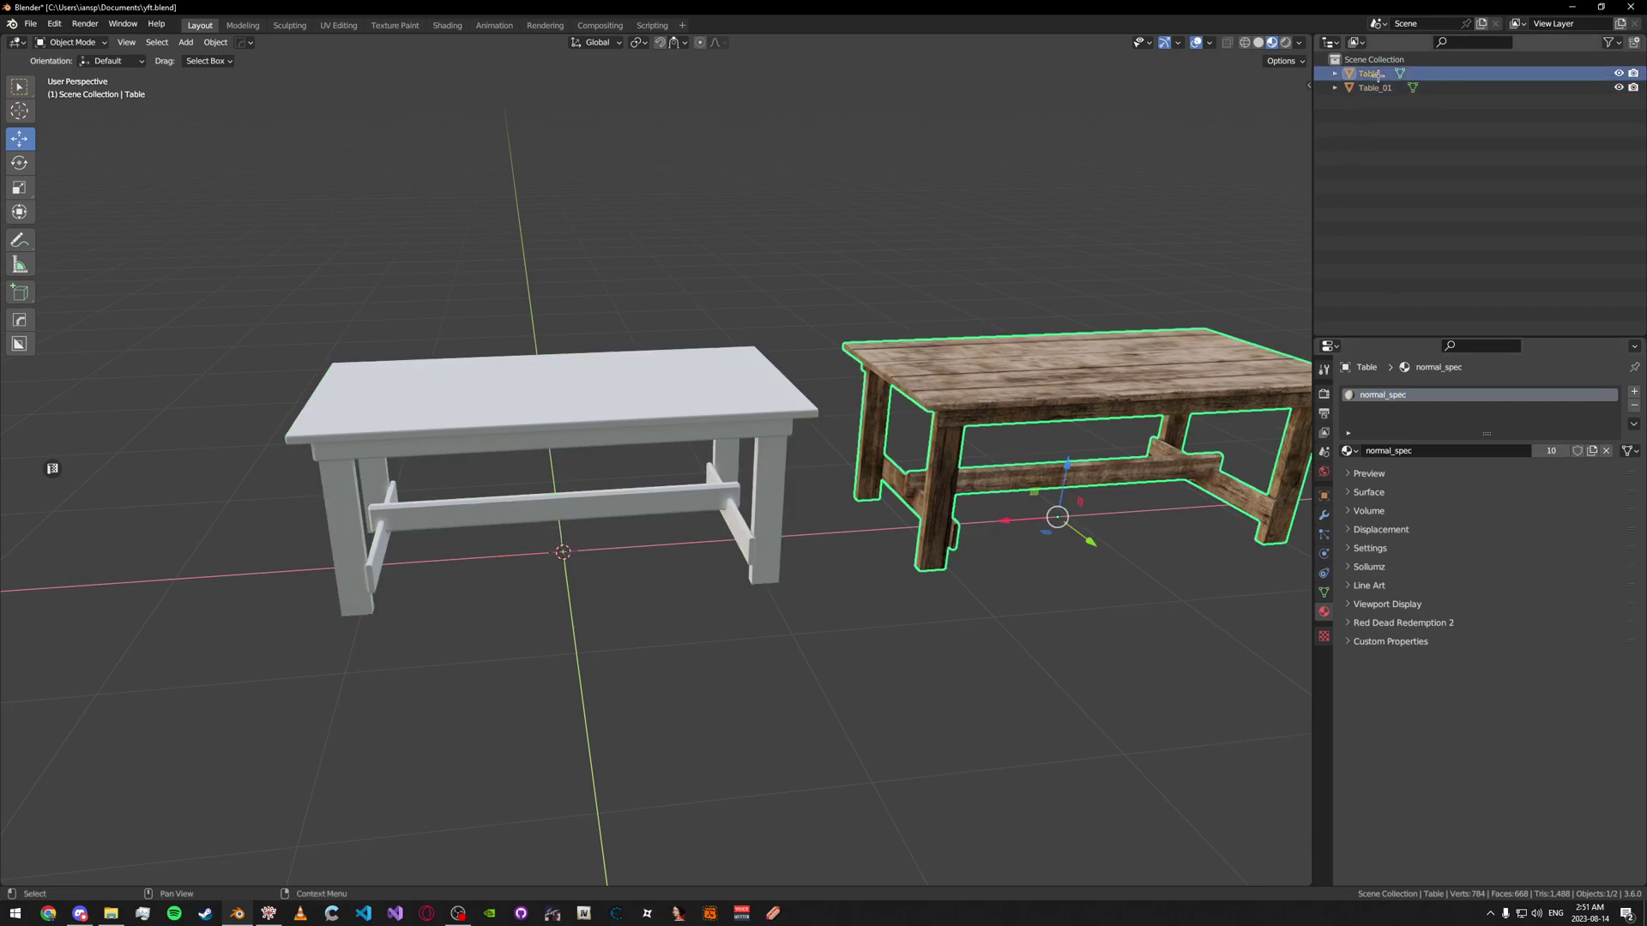
Put Table_01 in edit mode in the UV Editing workspace and select all faces
key("ctrl+z")
key("Tab")
left_click(338, 25)
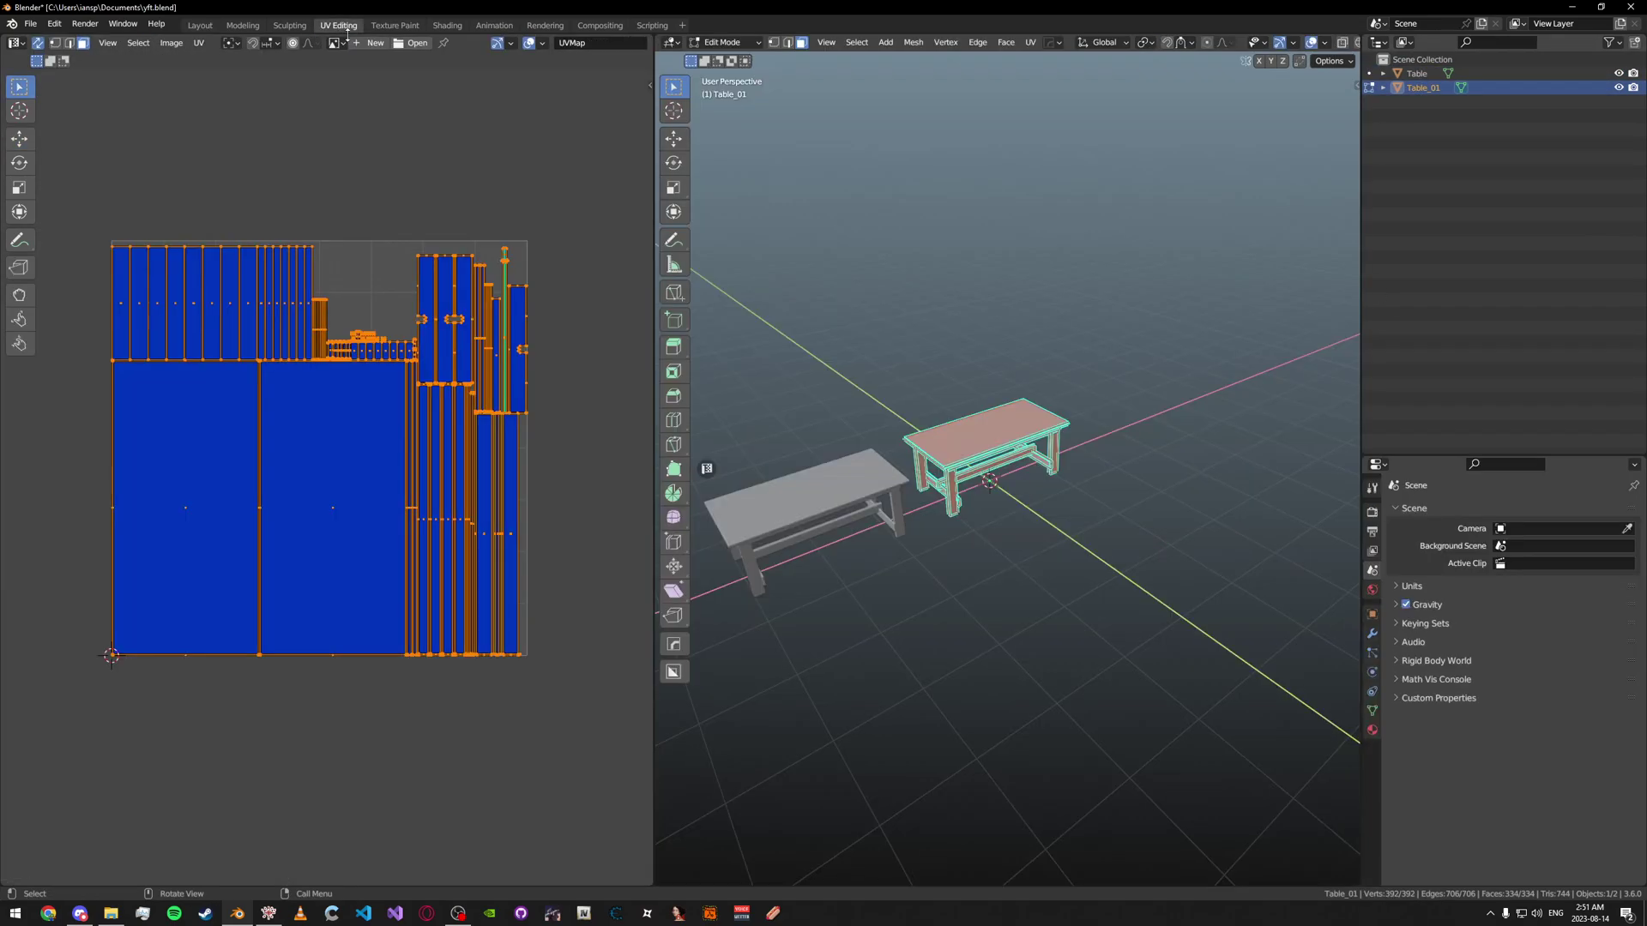
left_click(456, 172)
scroll(431, 275, "up", 5)
scroll(431, 274, "down", 3)
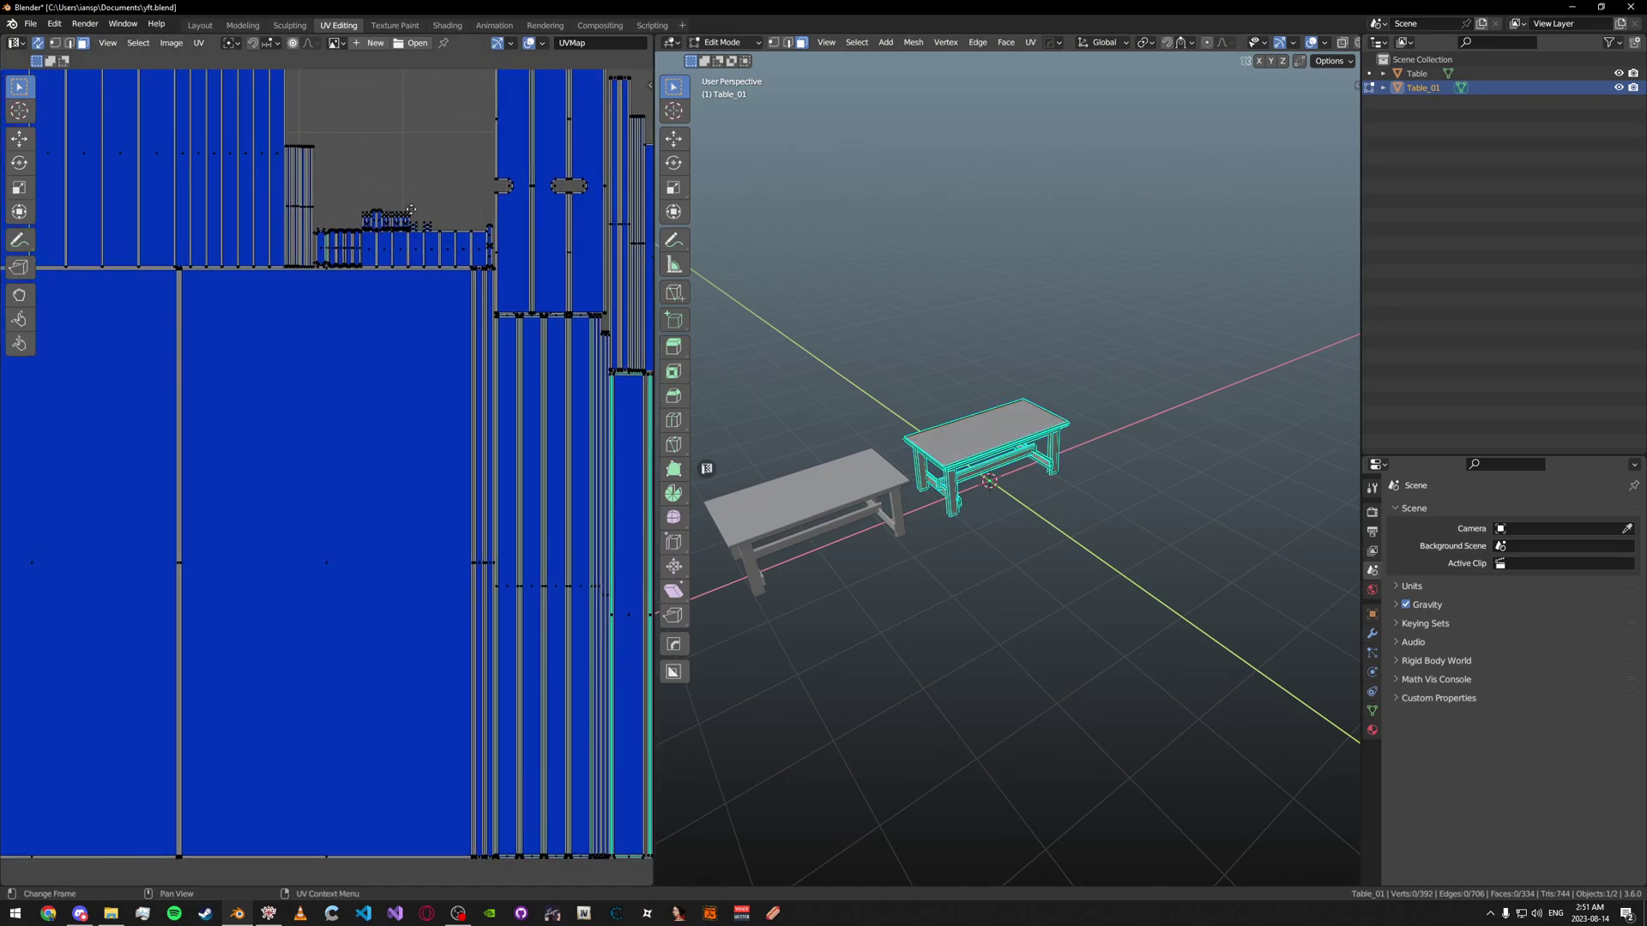
middle_click_drag(783, 269, 1054, 342)
key("a")
key("KP_1")
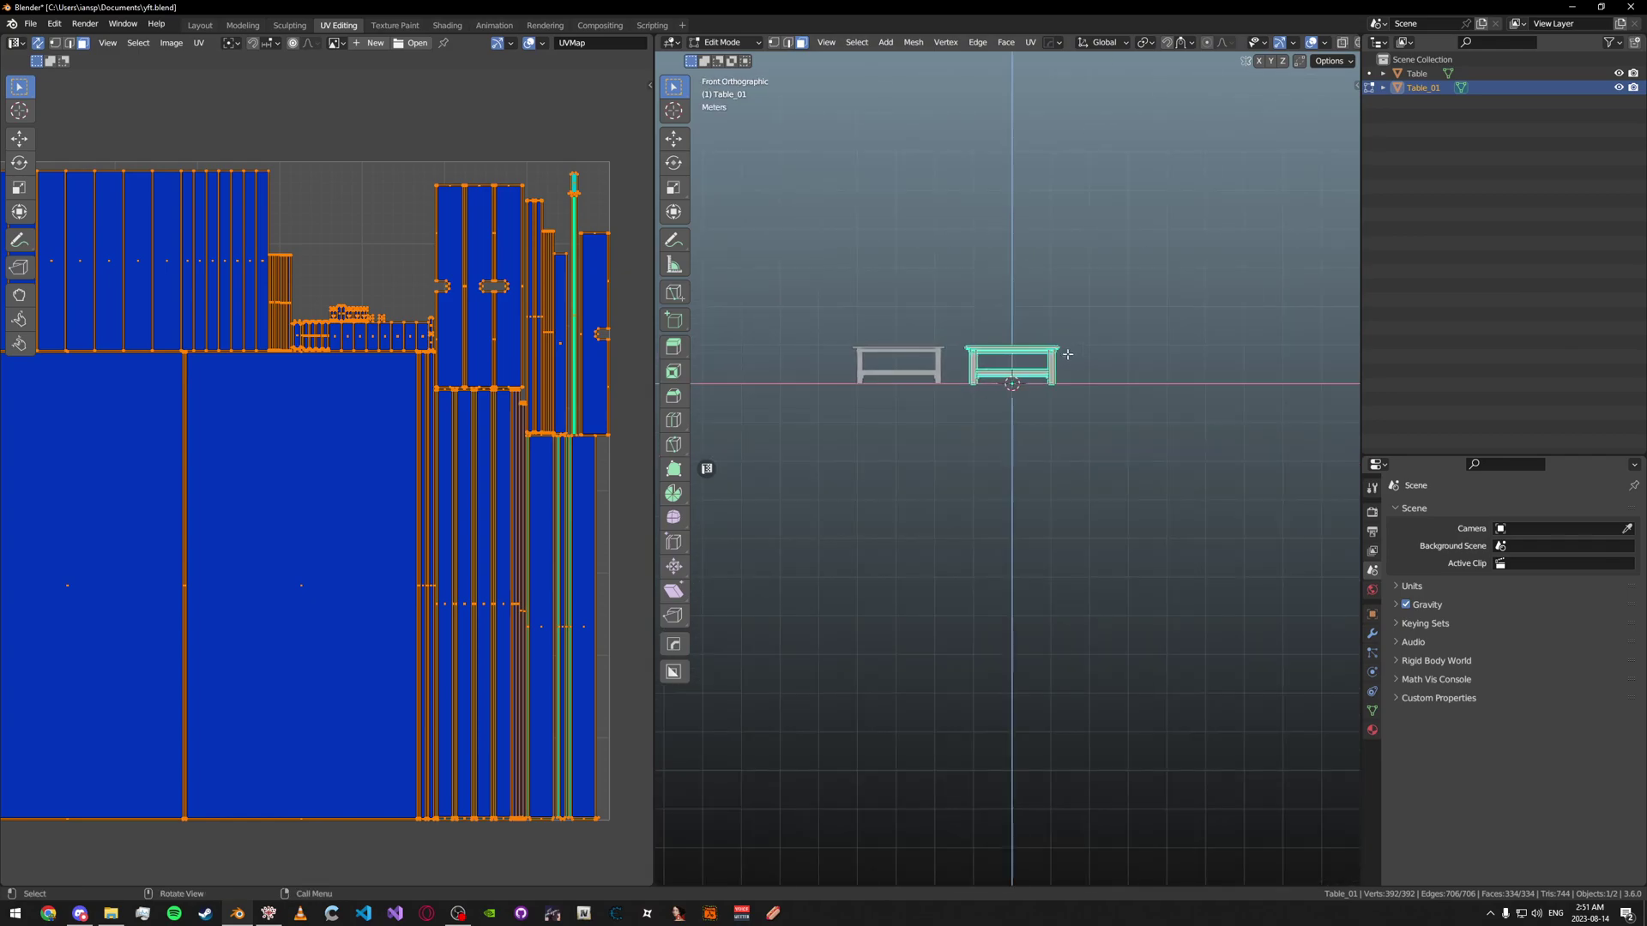
scroll(1017, 391, "up", 7)
Unwrap Table_01 with Smart UV Project
key("u")
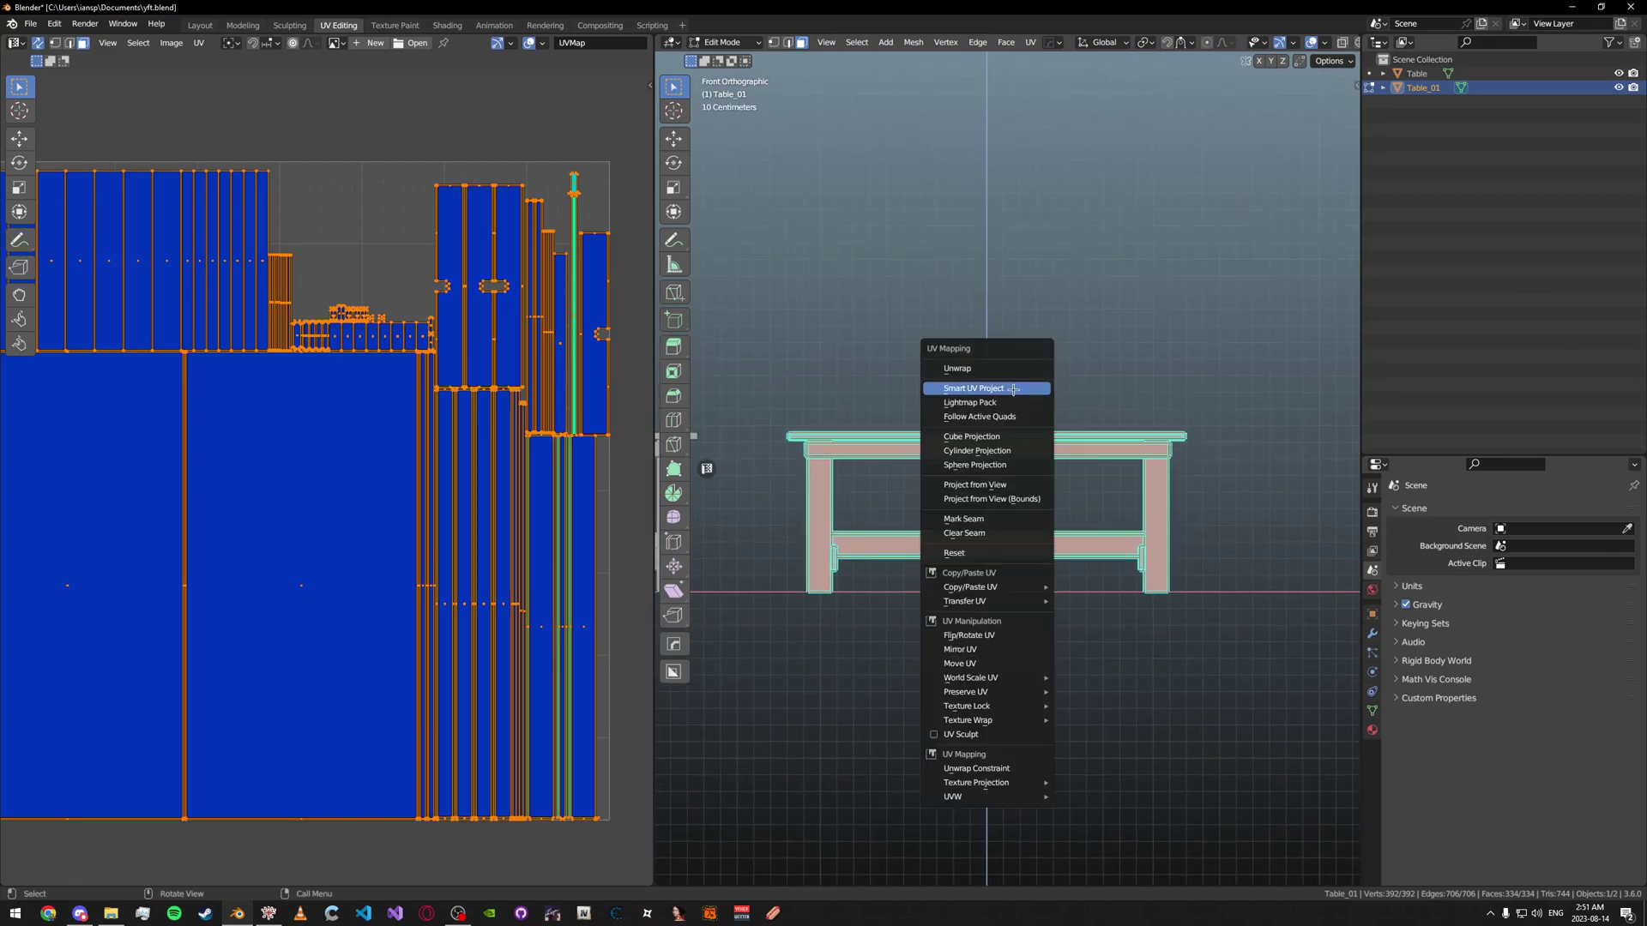
left_click(1020, 388)
left_click(1032, 518)
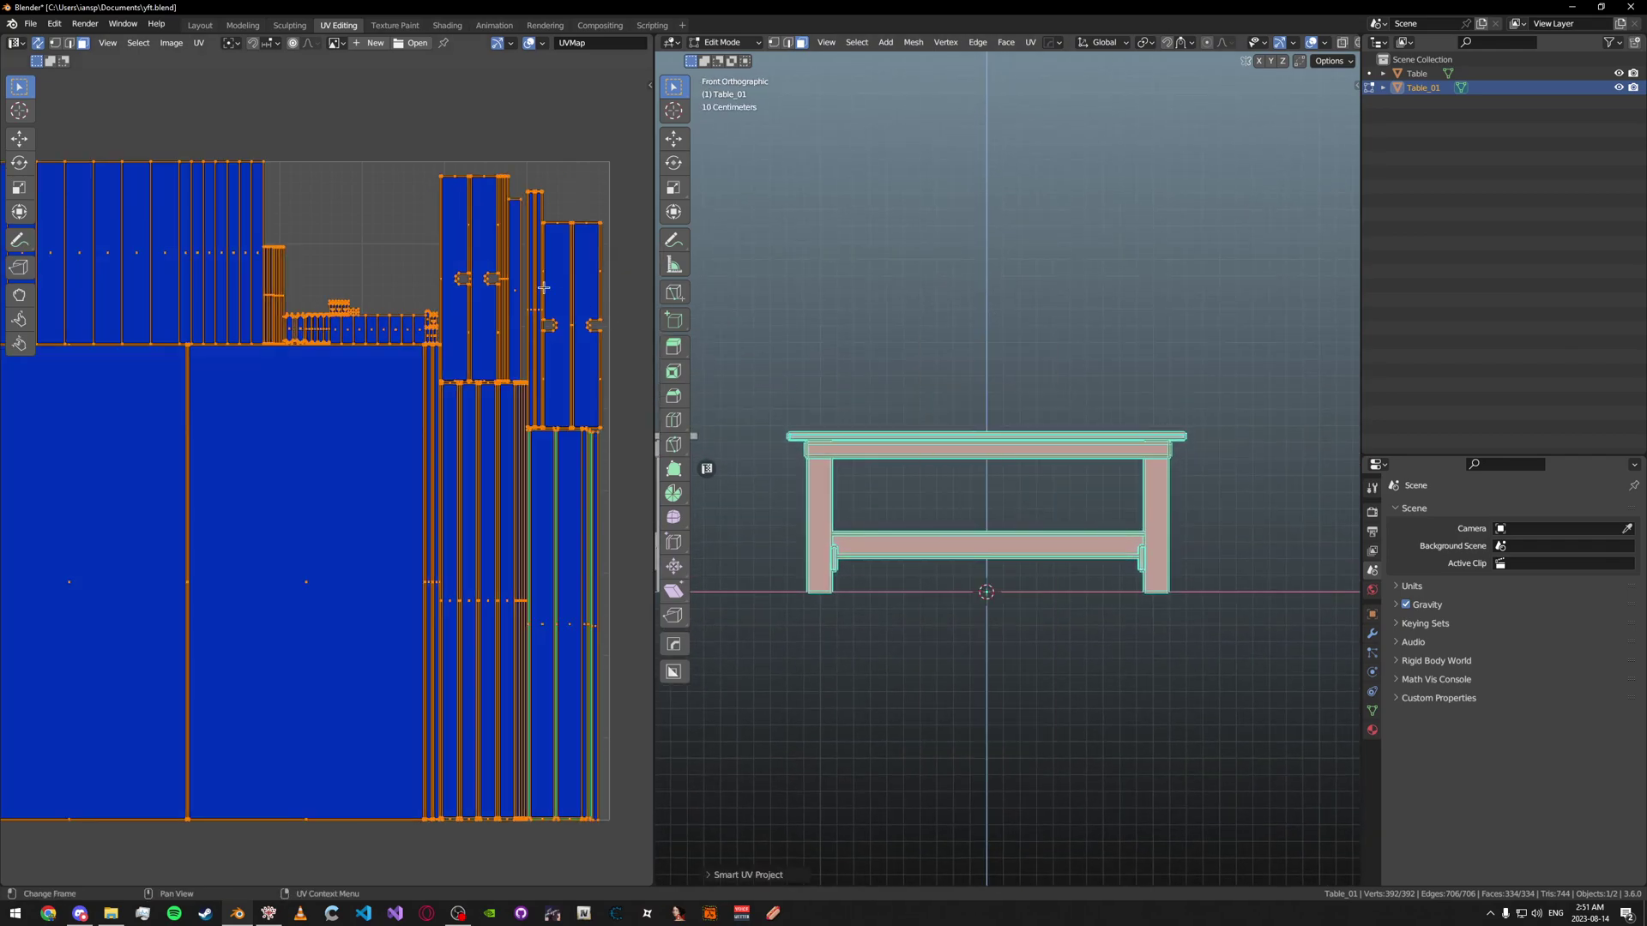
scroll(487, 253, "down", 1)
Pack the UV islands tightly using UVPackmaster in the sidebar
key("n")
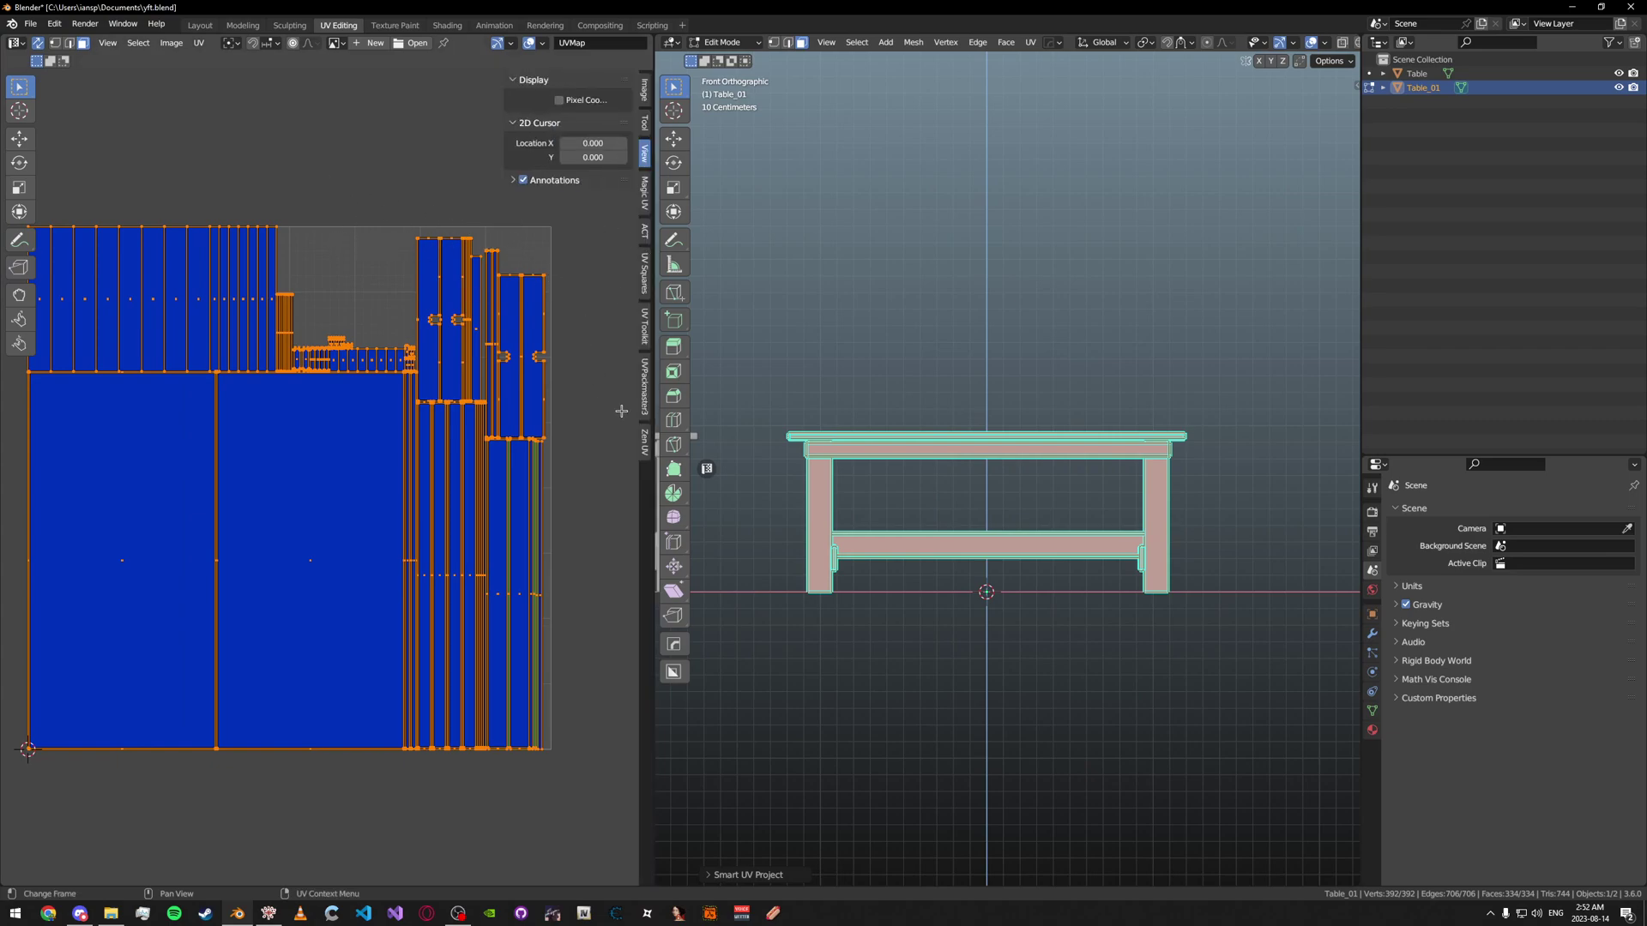
left_click(644, 326)
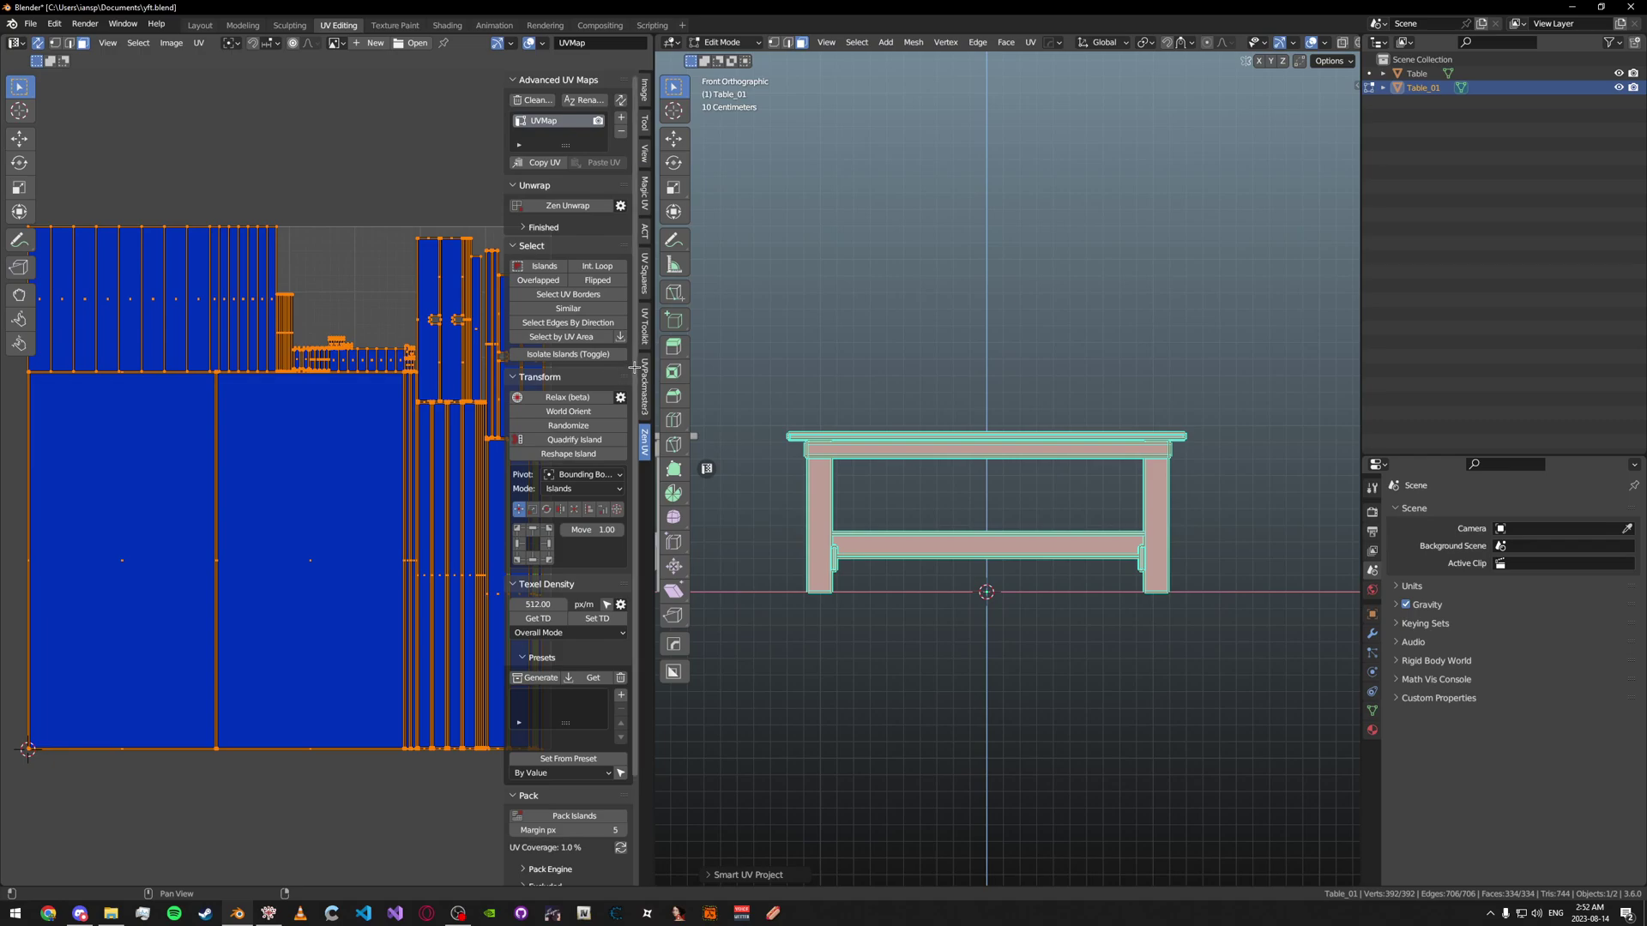
left_click(644, 390)
left_click(573, 238)
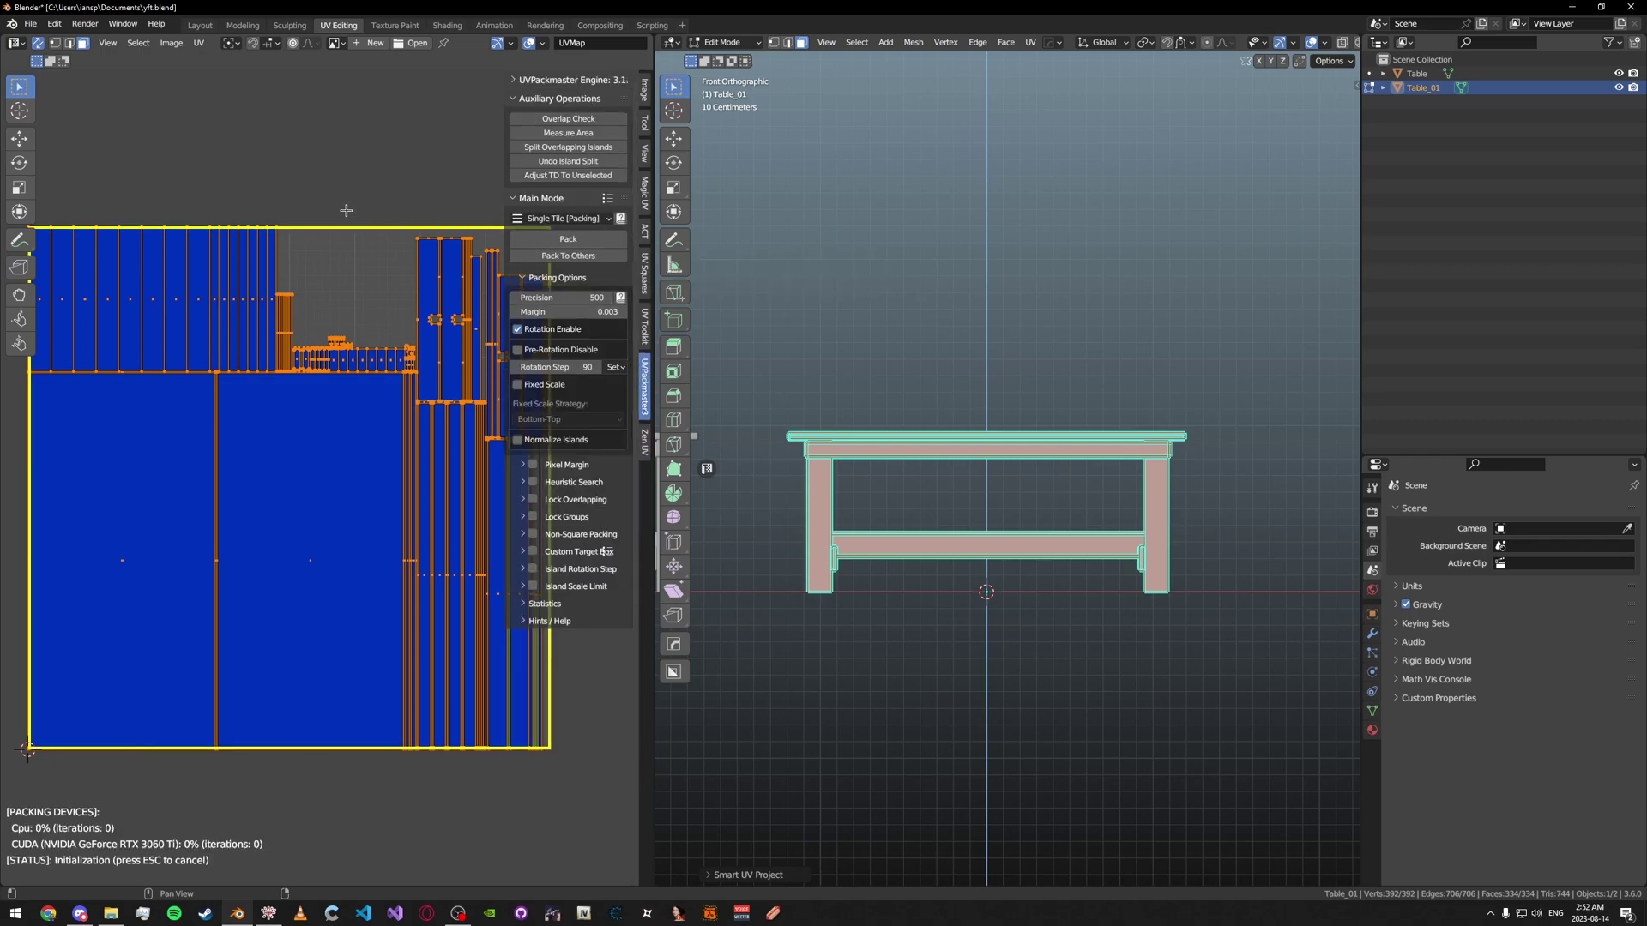
Leave edit mode, save yft.blend, and return to Layout with the white table selected
key("n")
key("Tab")
key("ctrl+s")
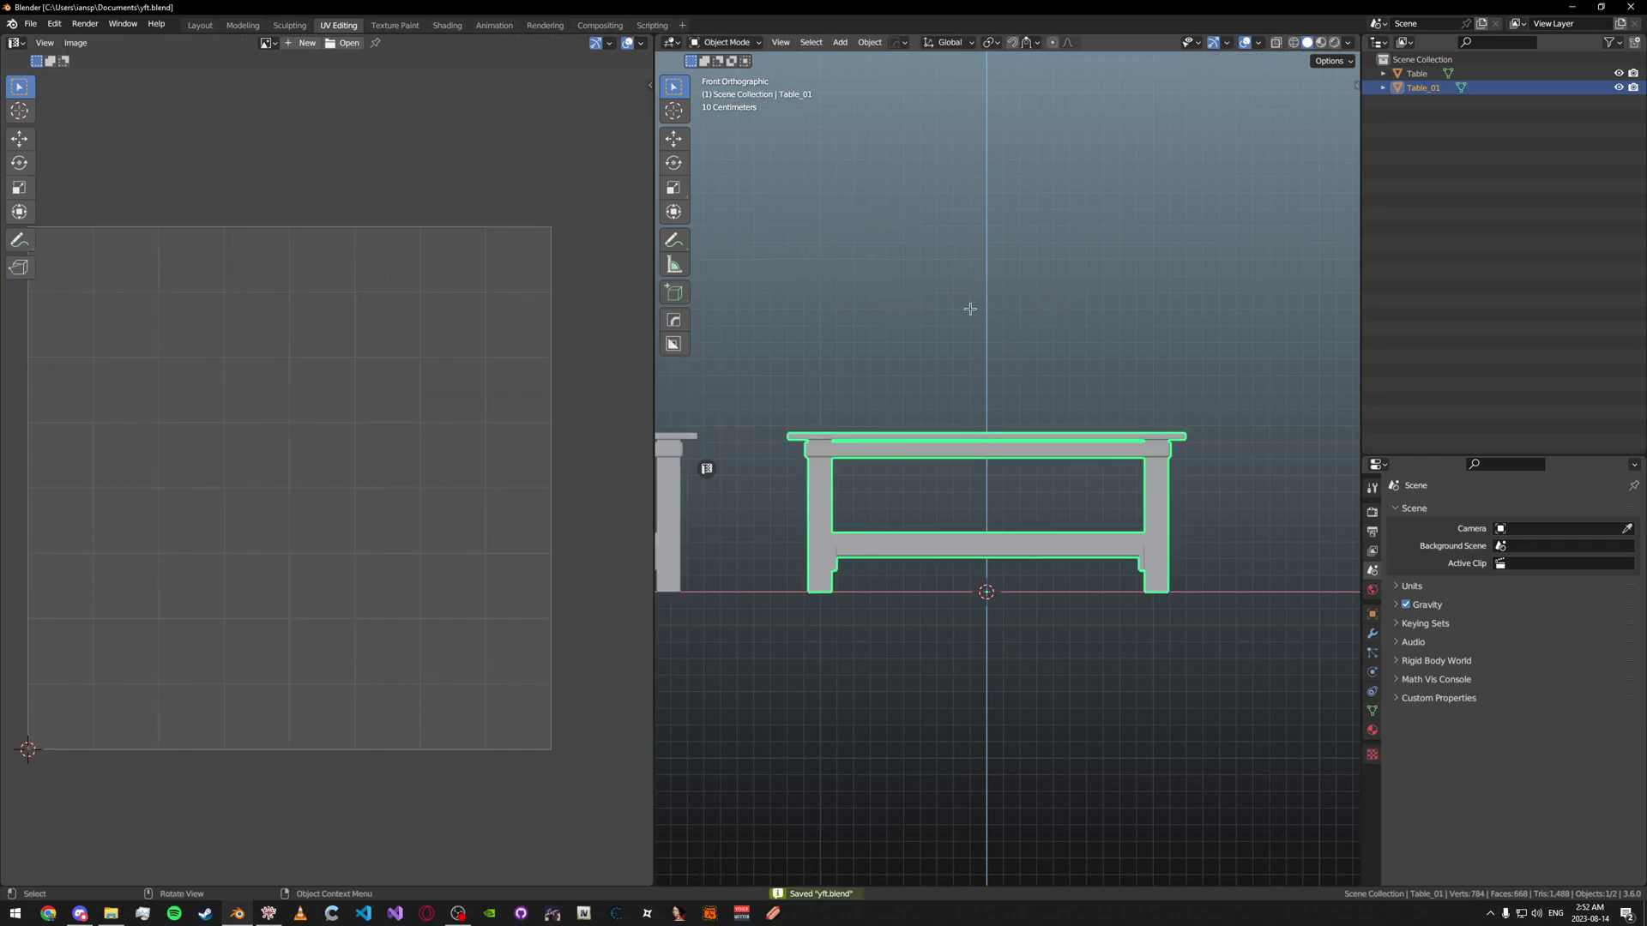
left_click(200, 25)
middle_click_drag(250, 51, 622, 297)
middle_click_drag(586, 353, 1279, 370)
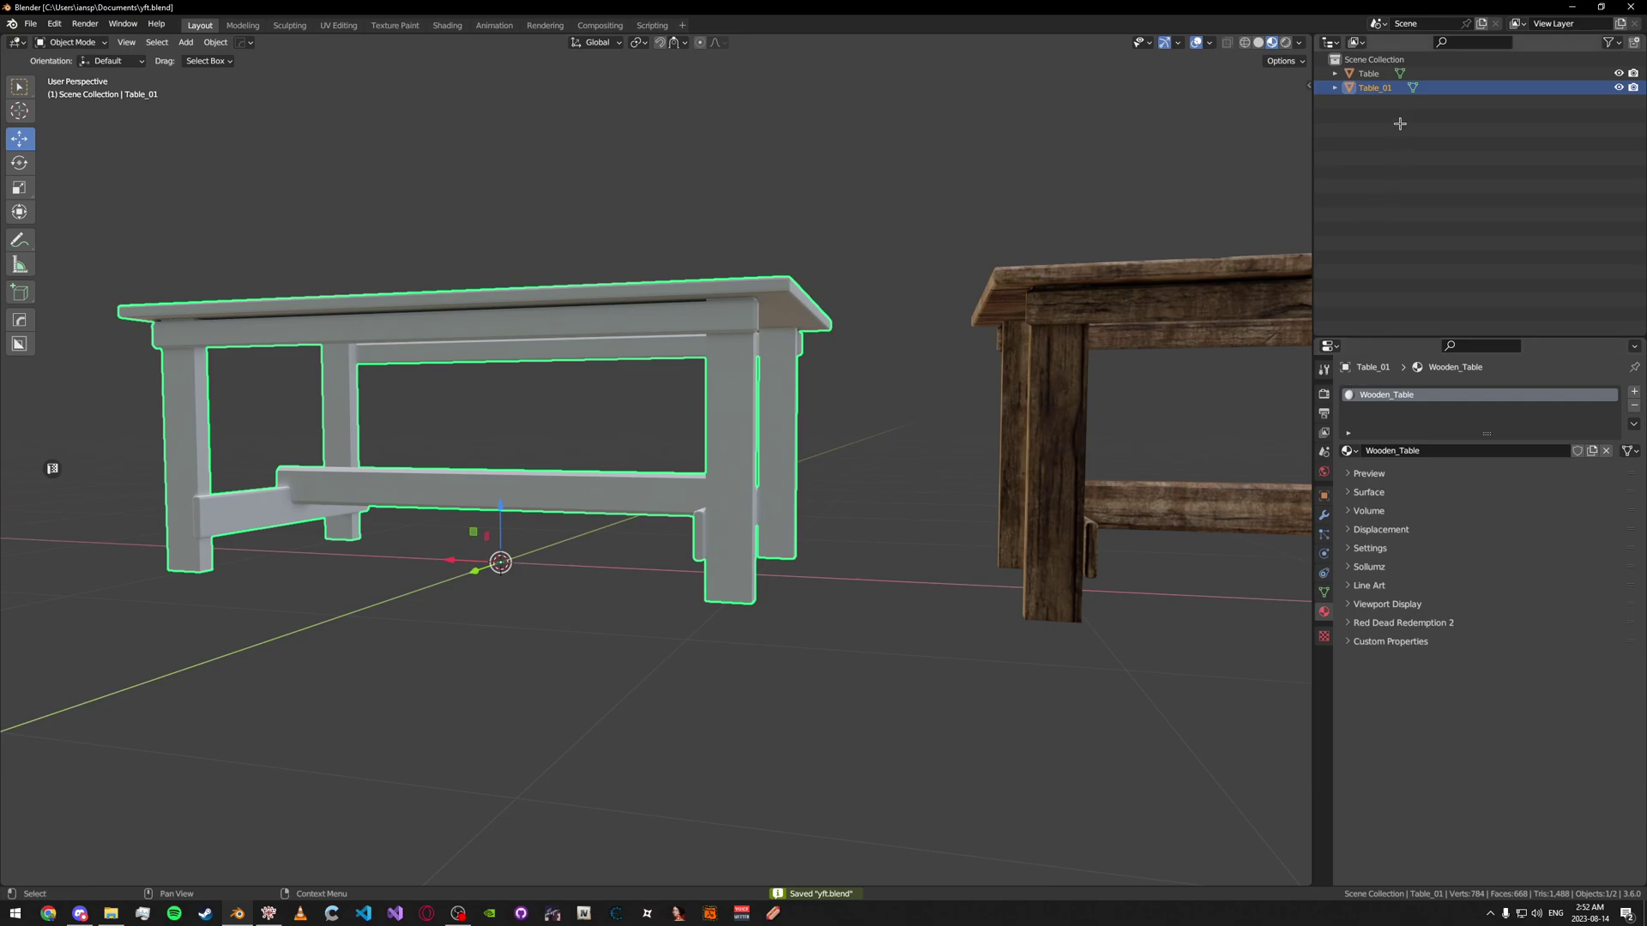
key("alt+a")
key("ctrl+z")
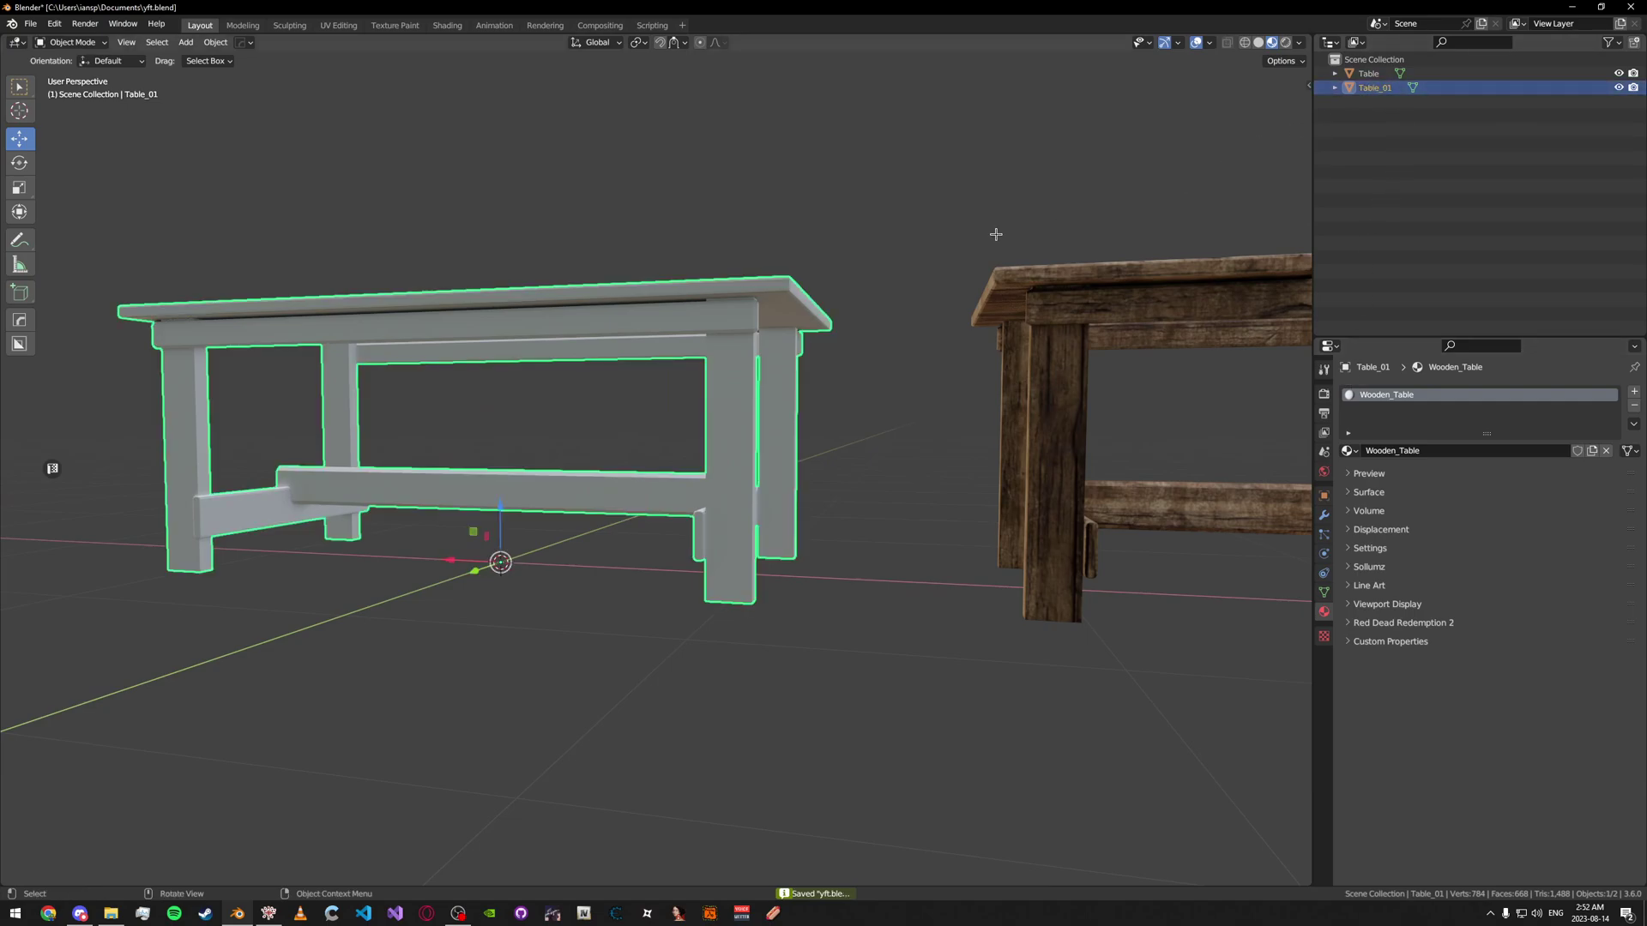
key("ctrl+s")
Export the table as yft.fbx to the Desktop via File > Export > FBX
left_click(30, 23)
mouse_move(90, 229)
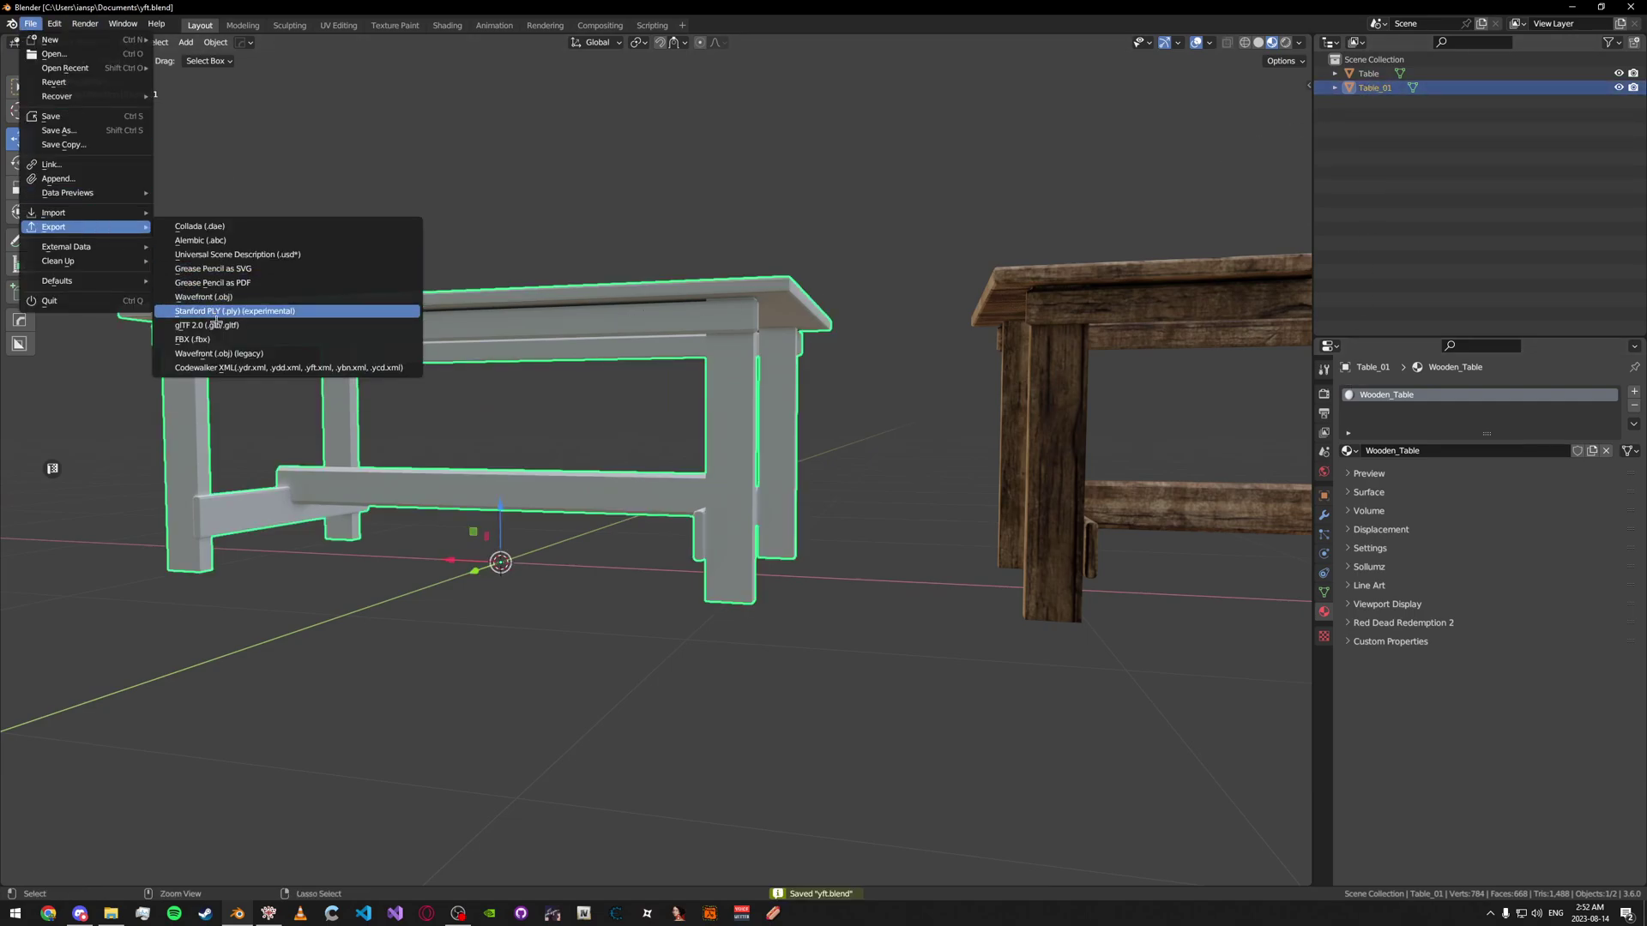
left_click(192, 339)
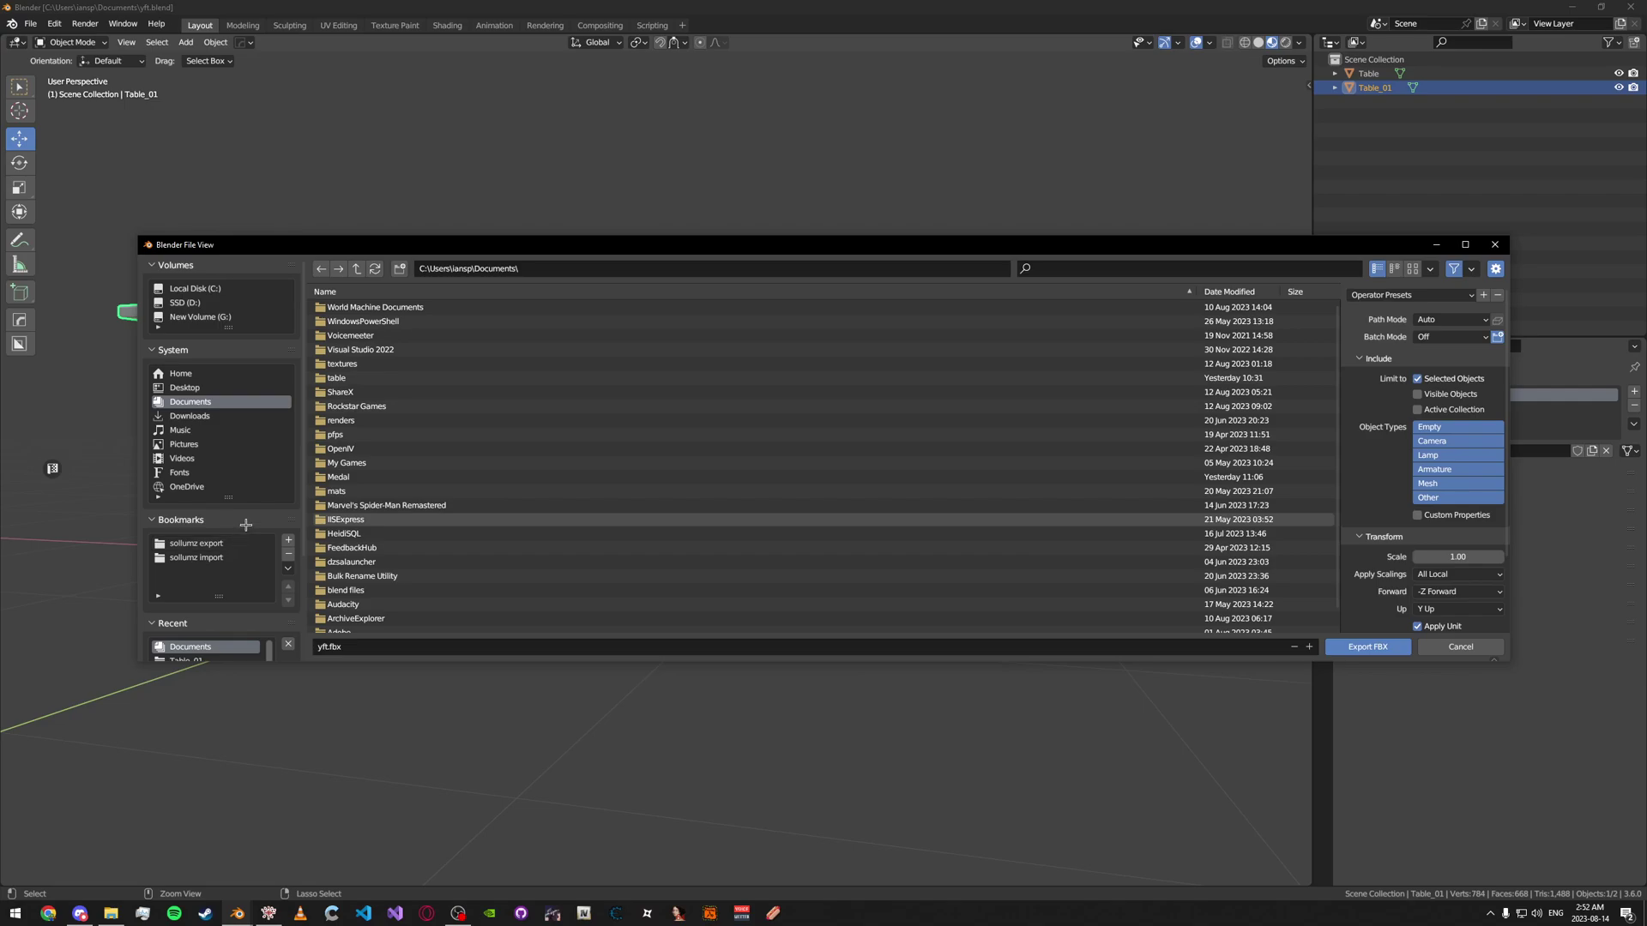
left_click(223, 388)
left_click(730, 650)
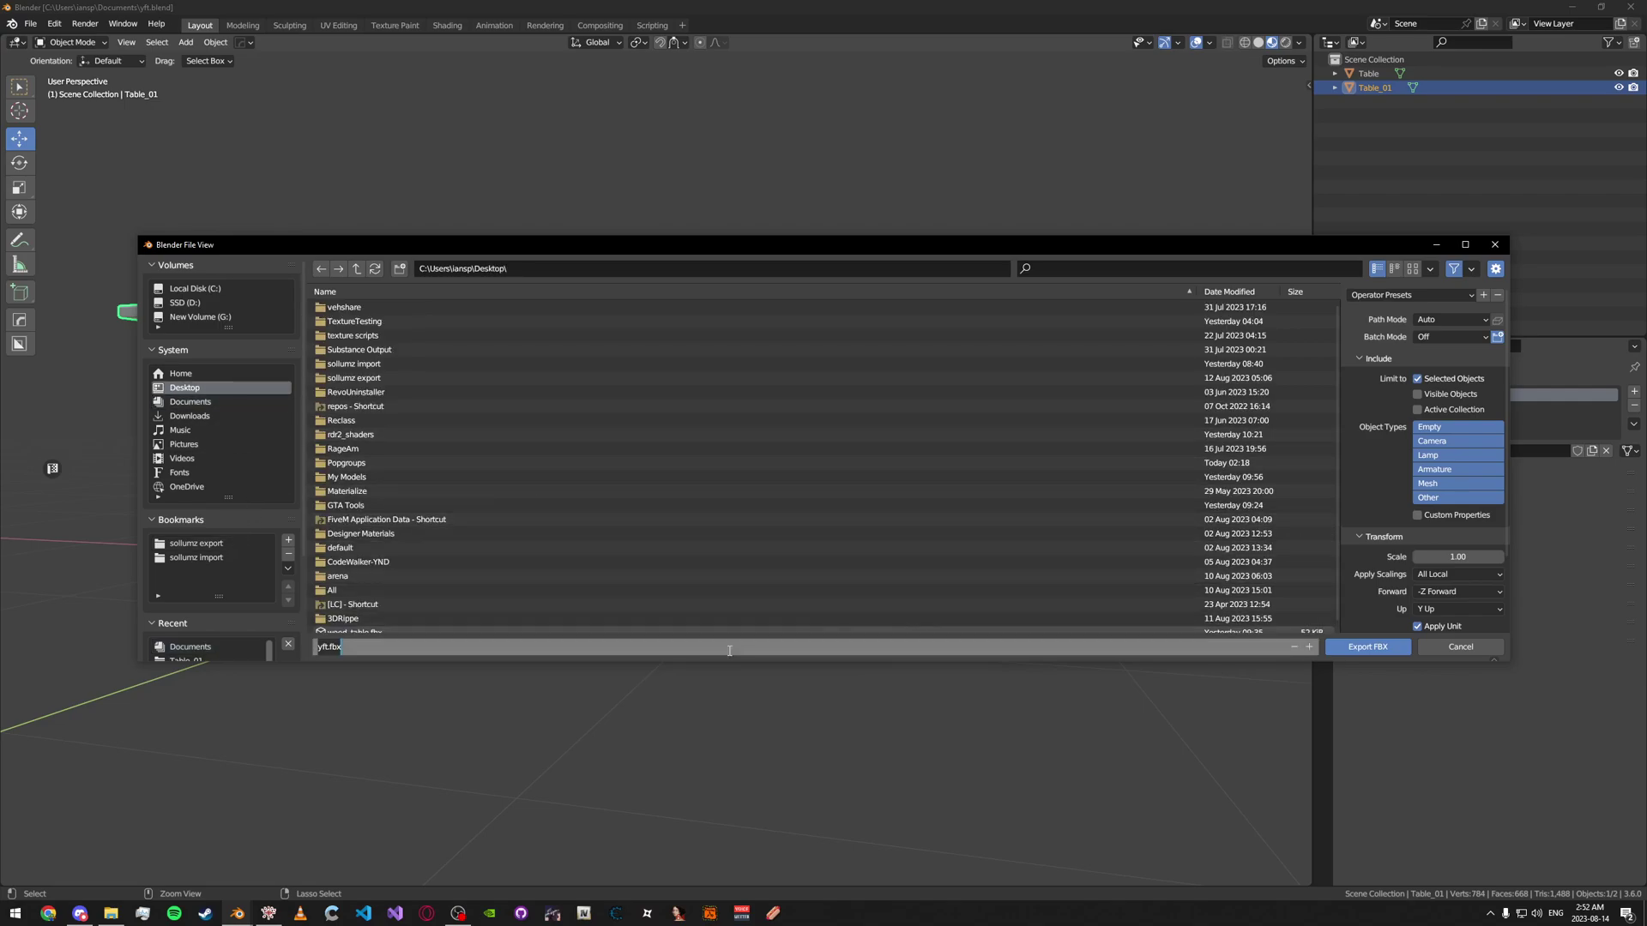
key("Return")
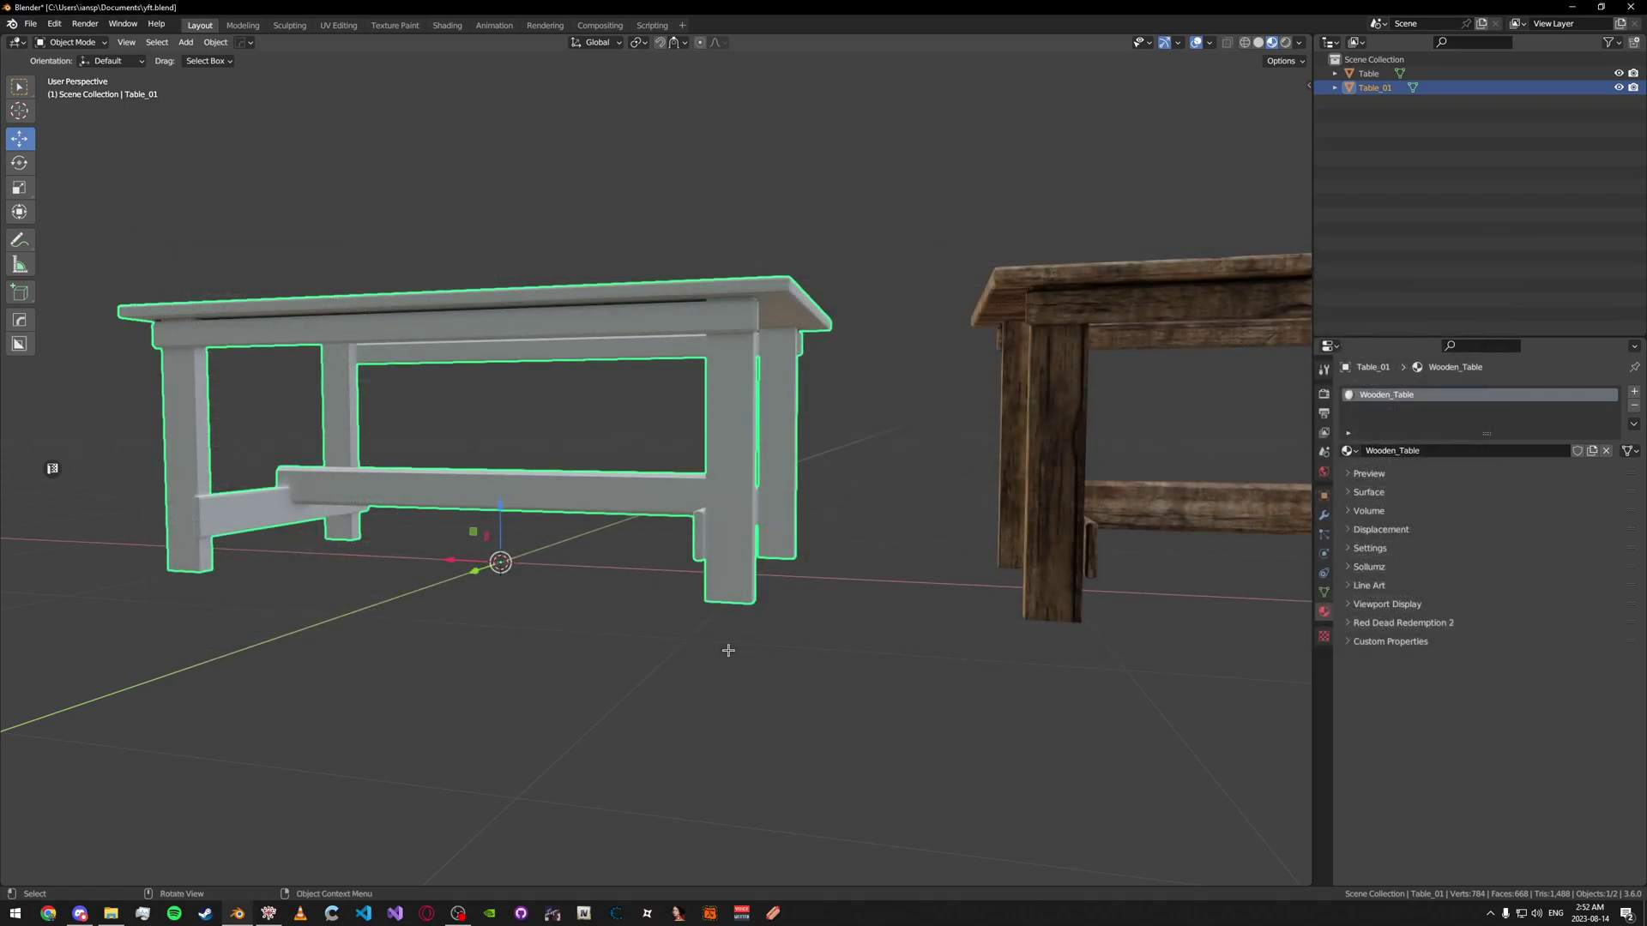
Save the blend file, then launch Adobe Substance 3D Painter from Windows search
key("ctrl+s")
left_click(619, 736)
key("super+s")
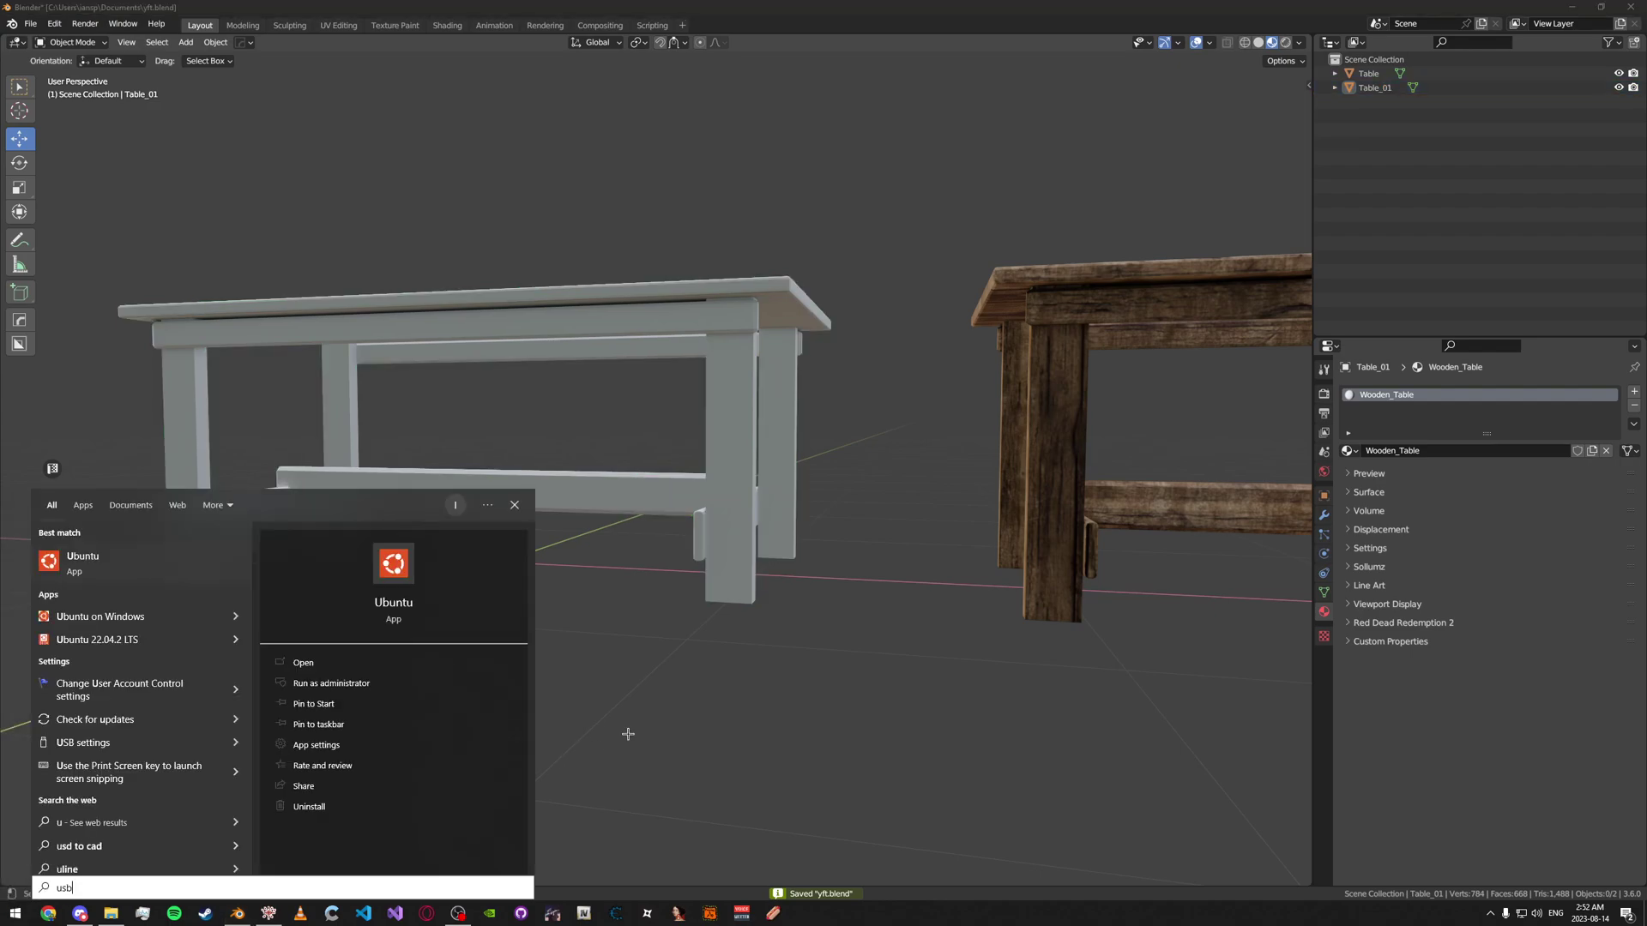
type("substn")
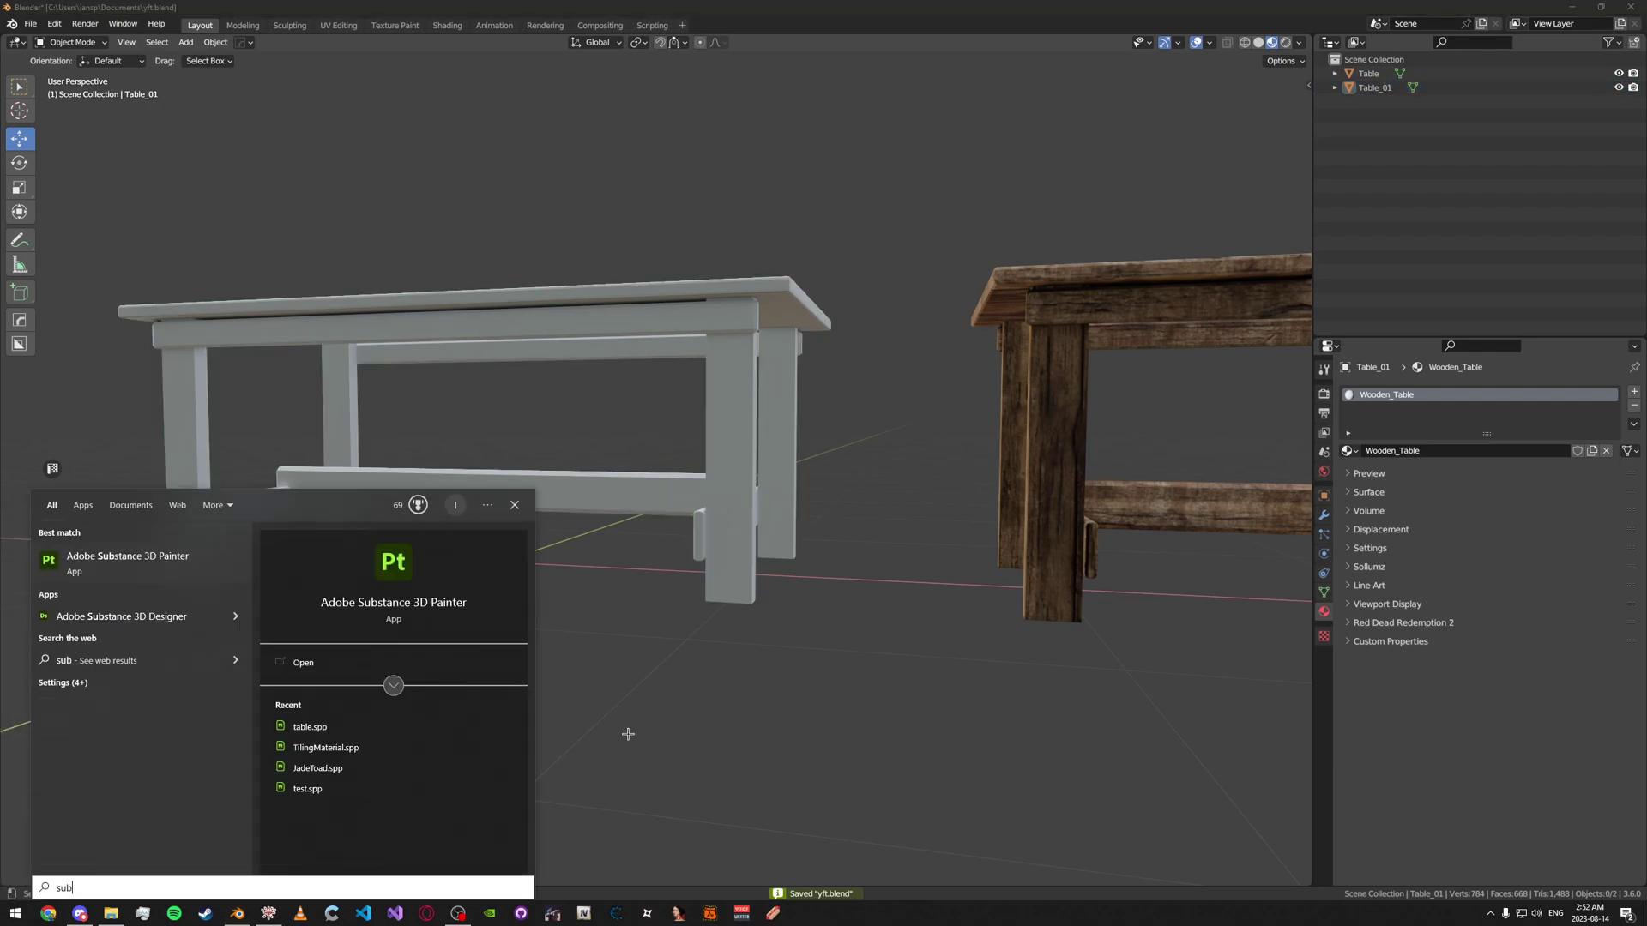
key("Return")
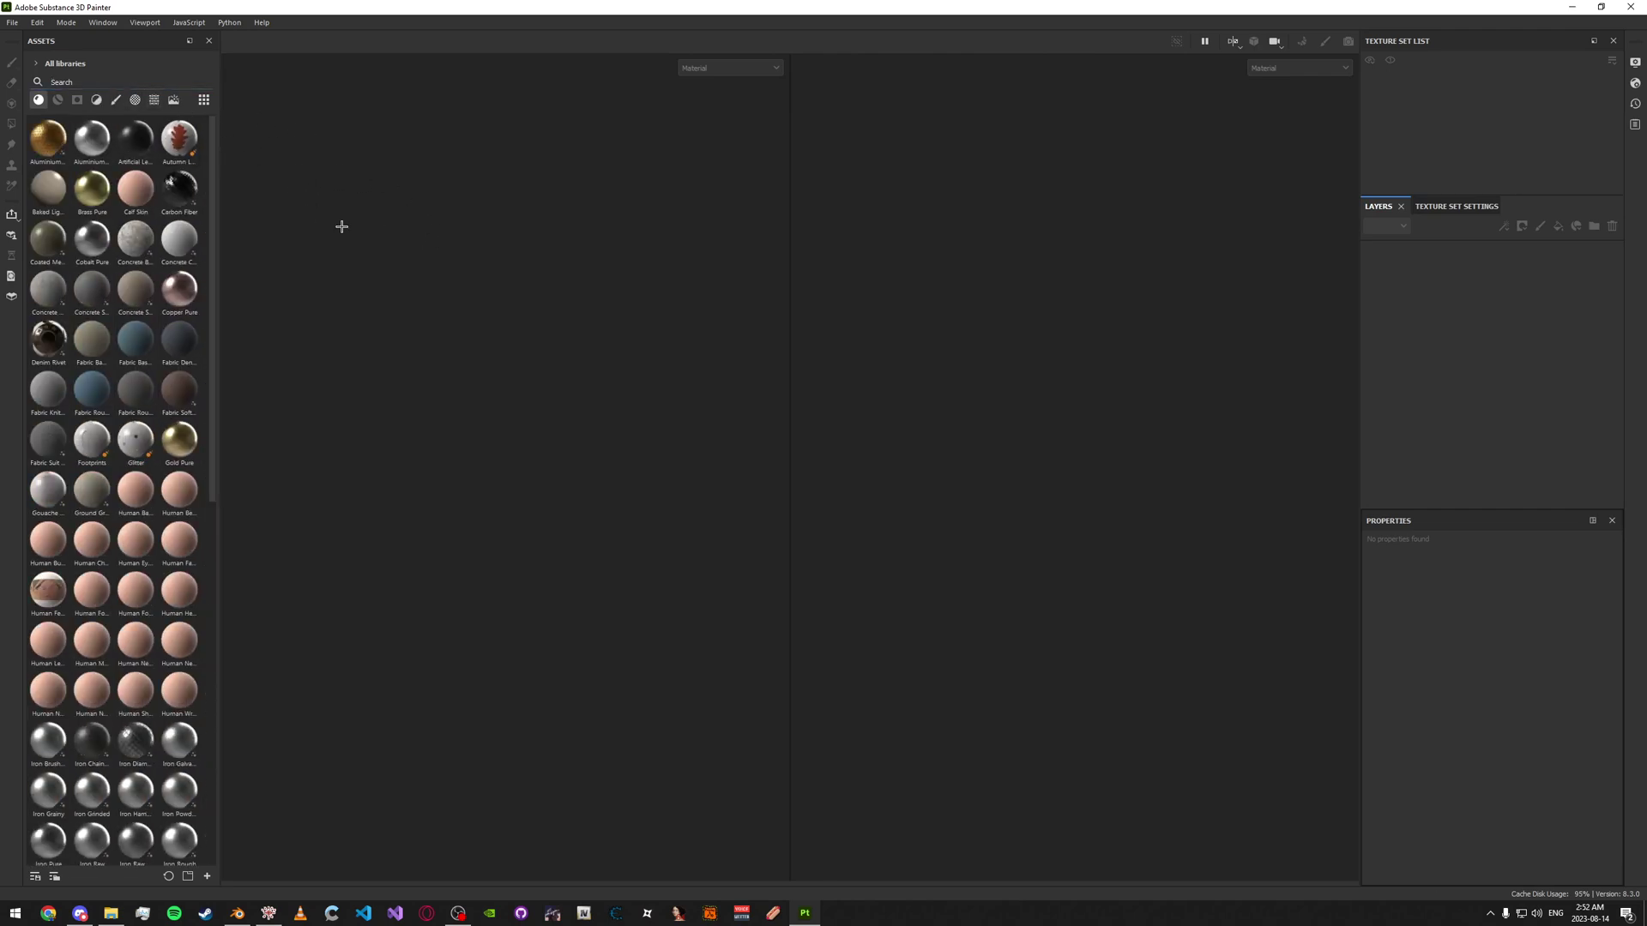
Start a new project using the ASM - PBR Metallic Roughness template
left_click(10, 21)
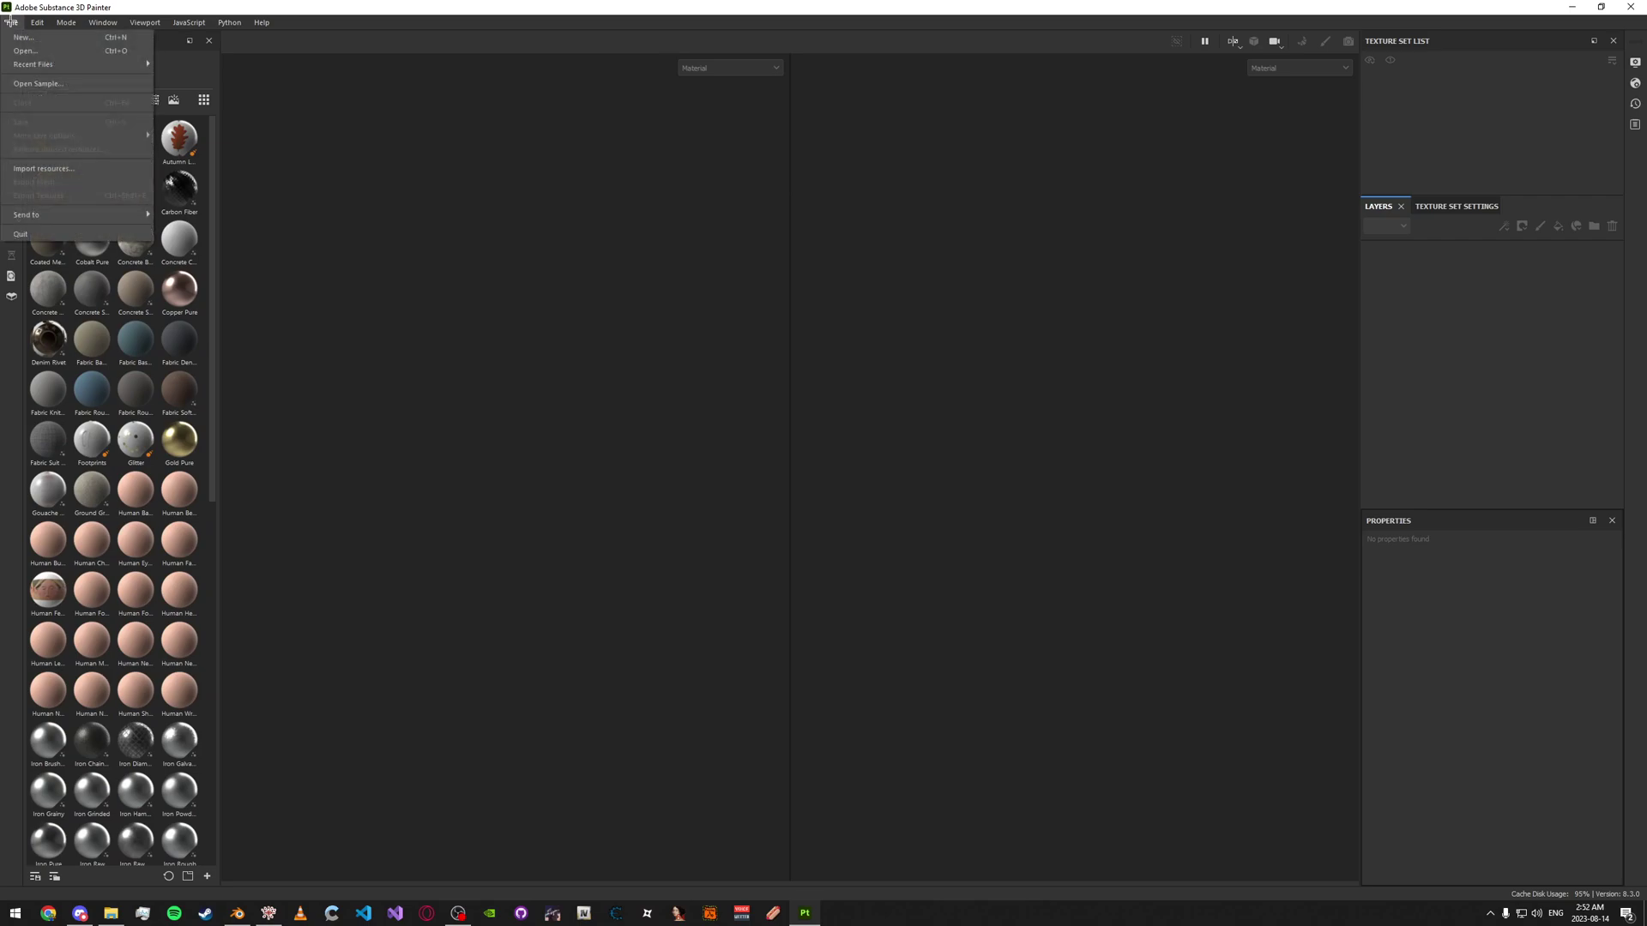
left_click(108, 38)
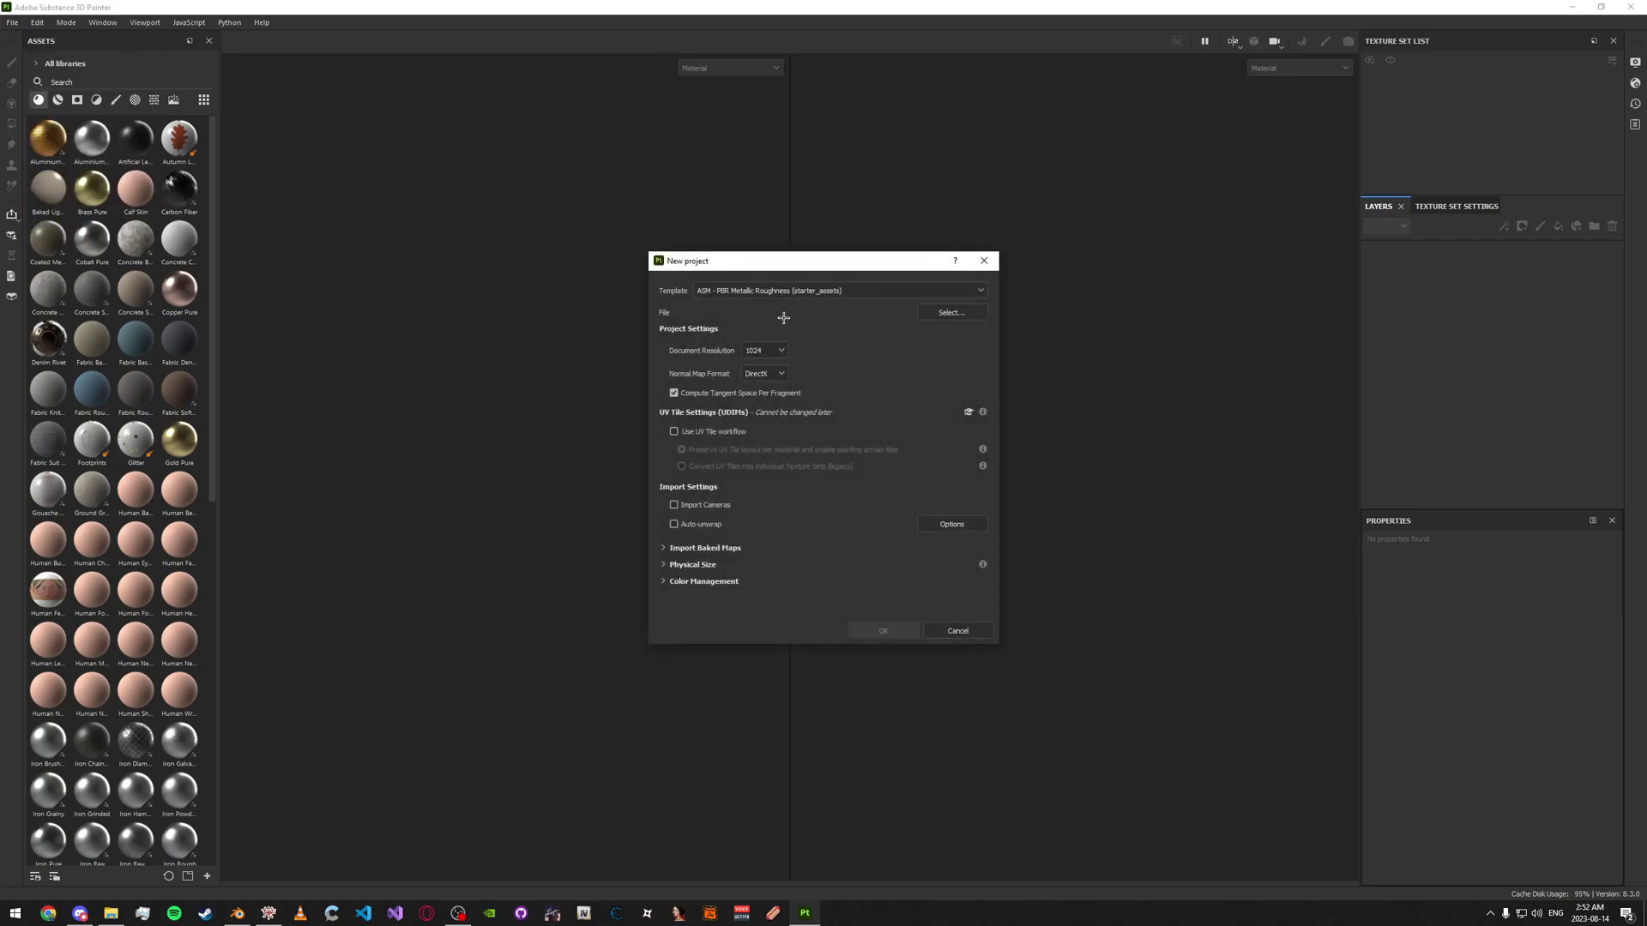
left_click(785, 291)
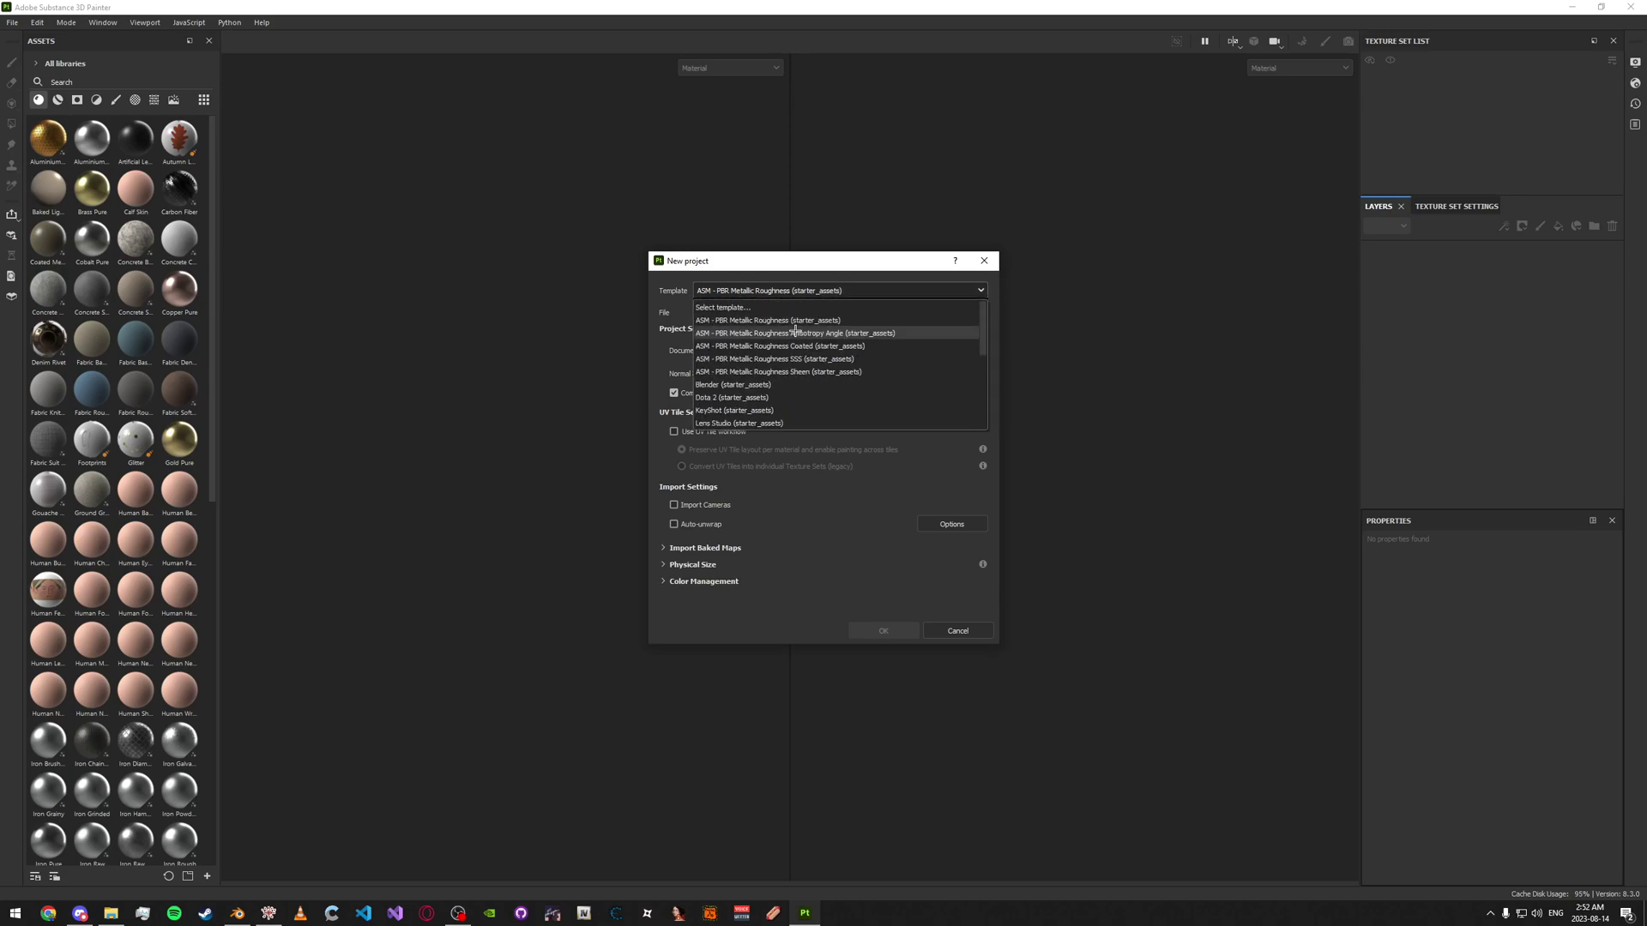
scroll(807, 374, "down", 5)
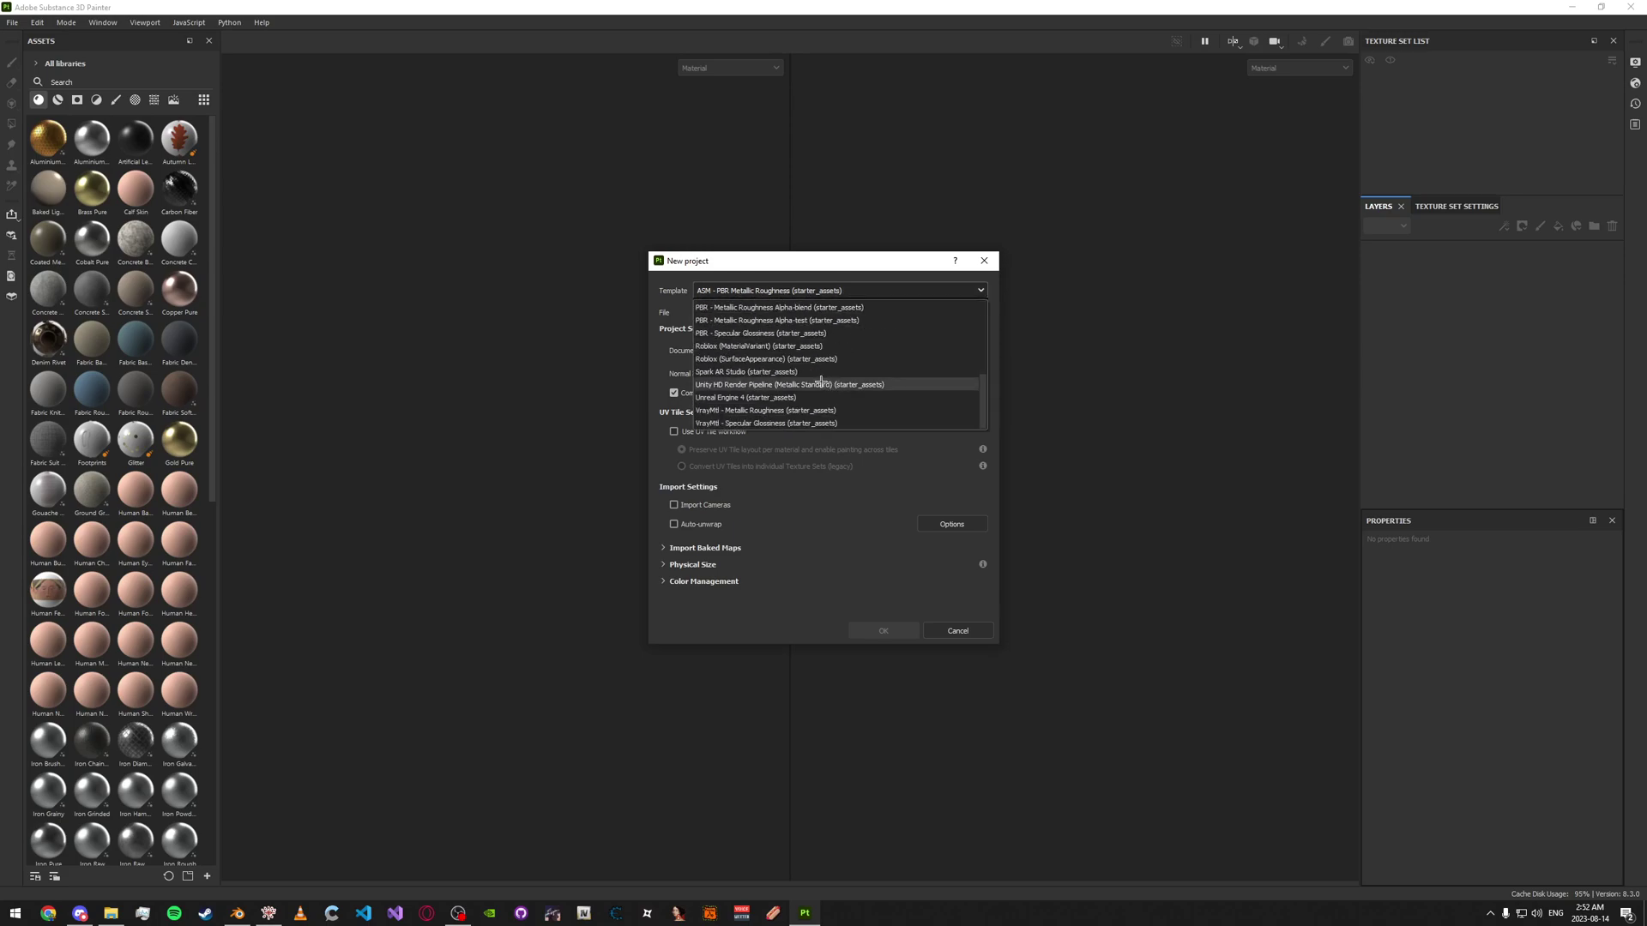
scroll(807, 374, "up", 5)
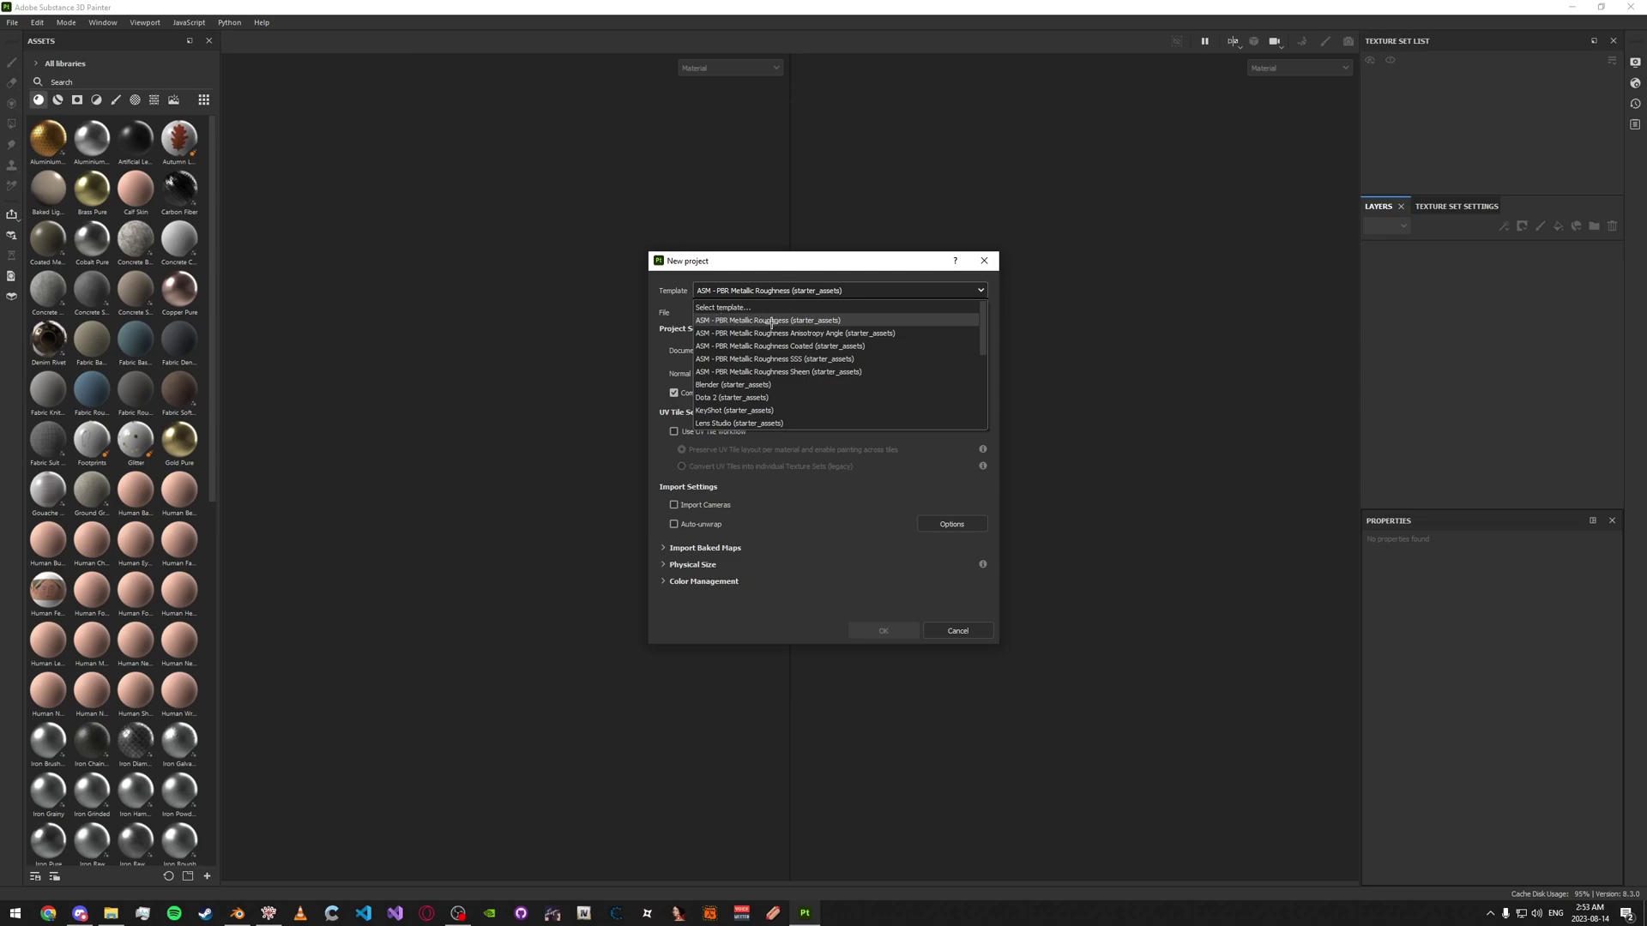
left_click(771, 324)
left_click(776, 292)
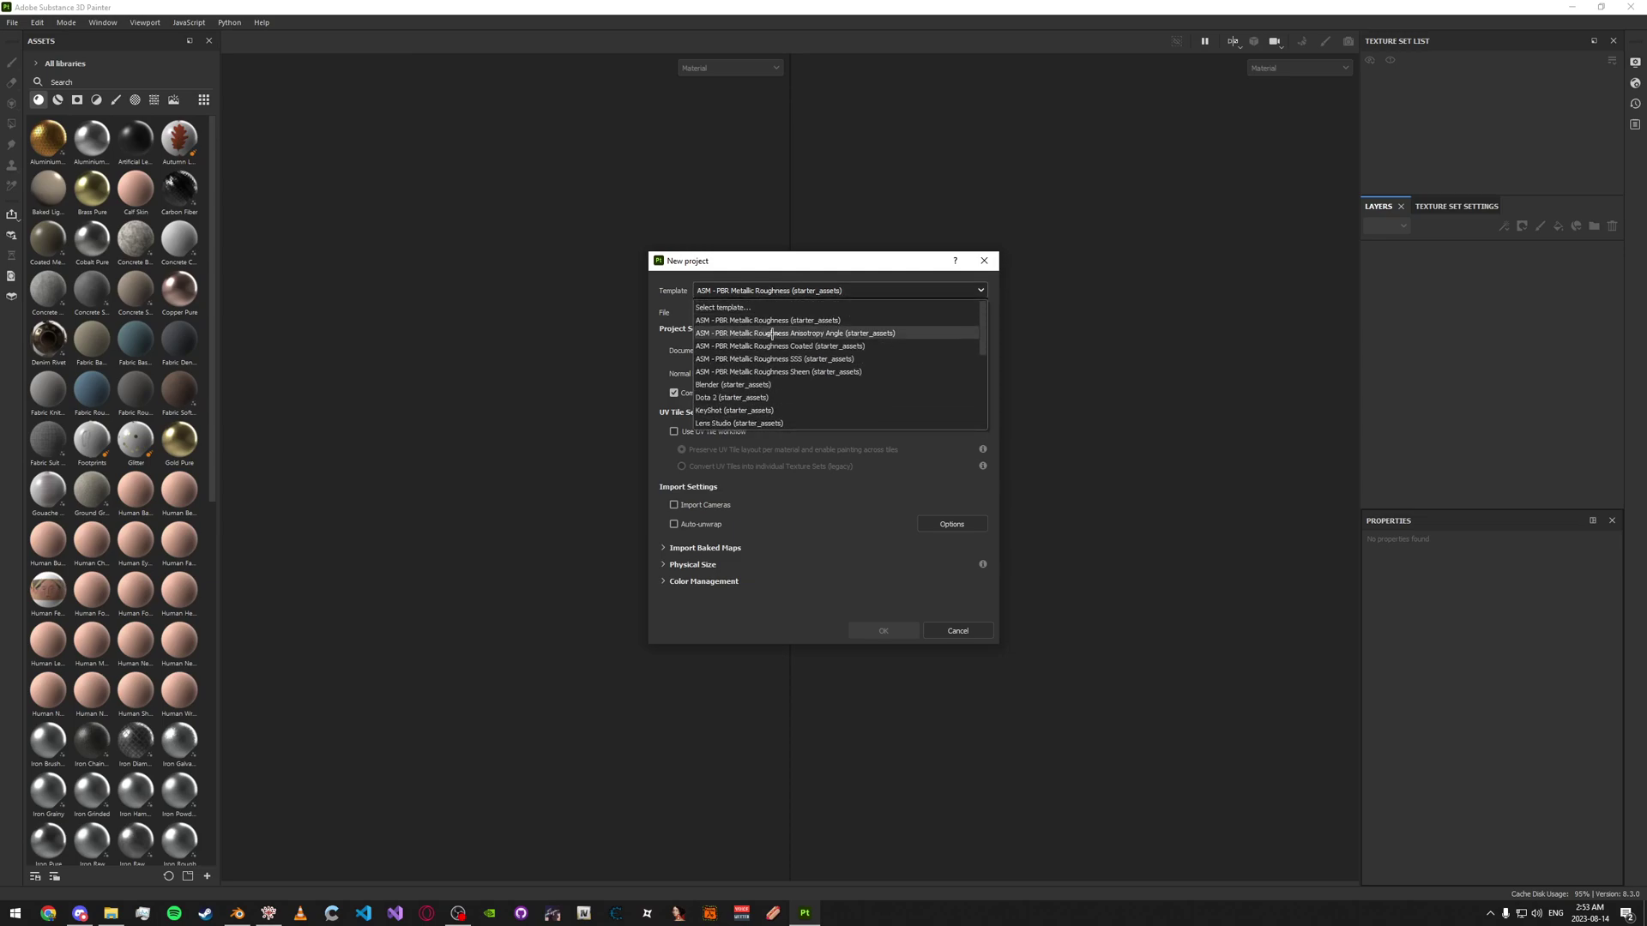
left_click(770, 320)
left_click(764, 292)
scroll(775, 346, "down", 5)
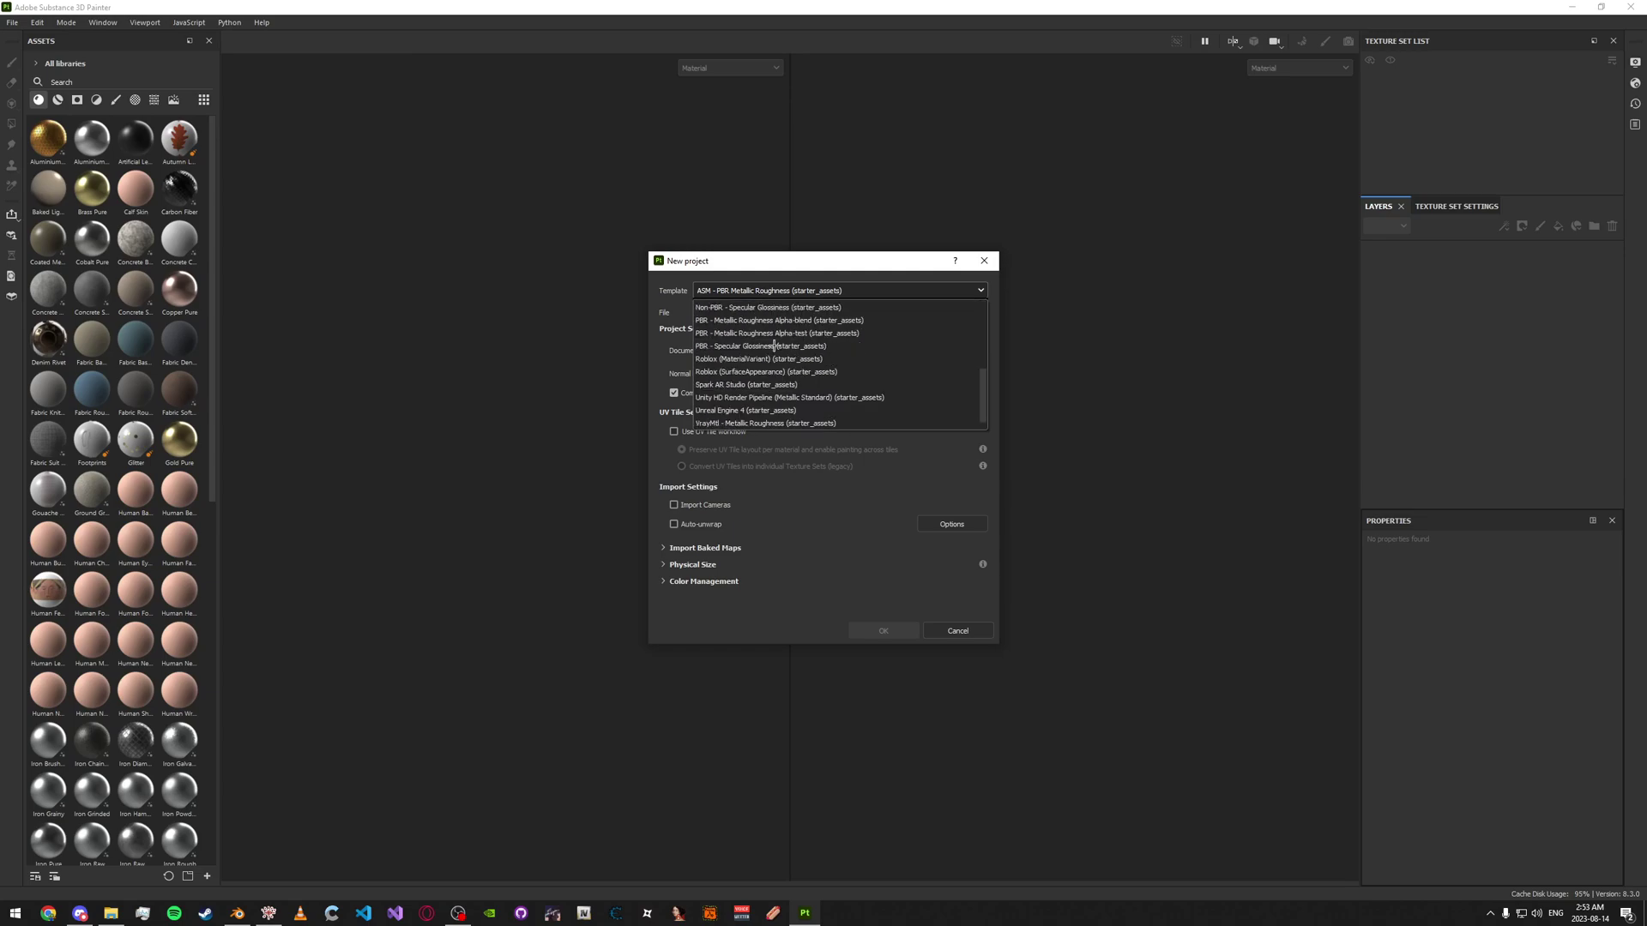
scroll(800, 334, "up", 1)
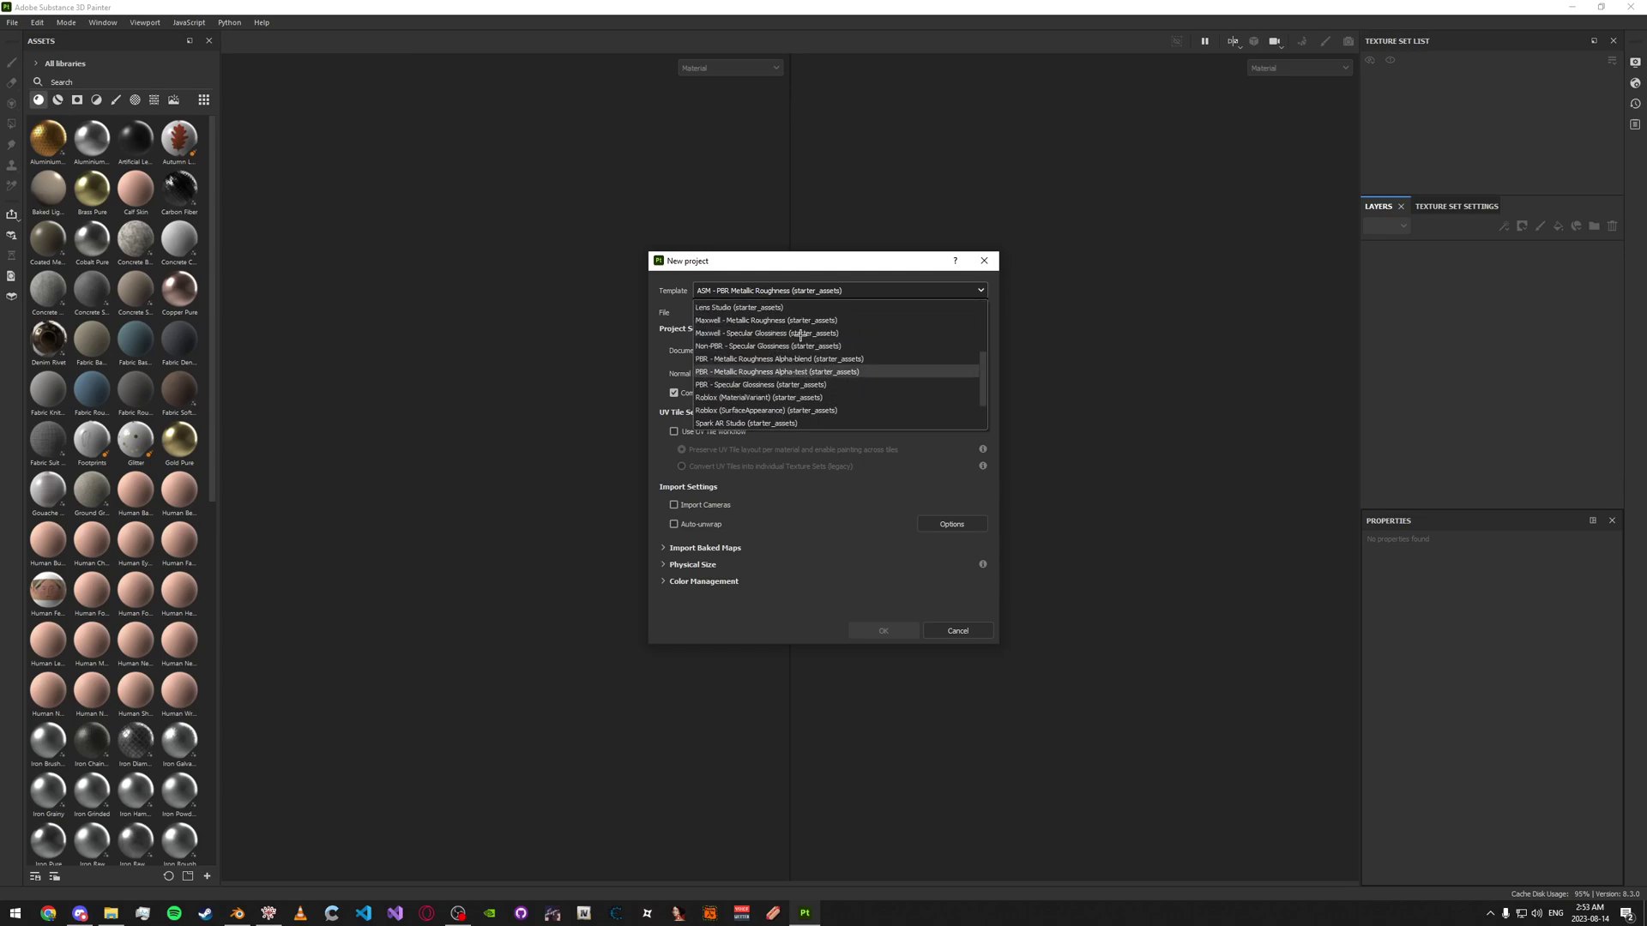
scroll(790, 378, "down", 2)
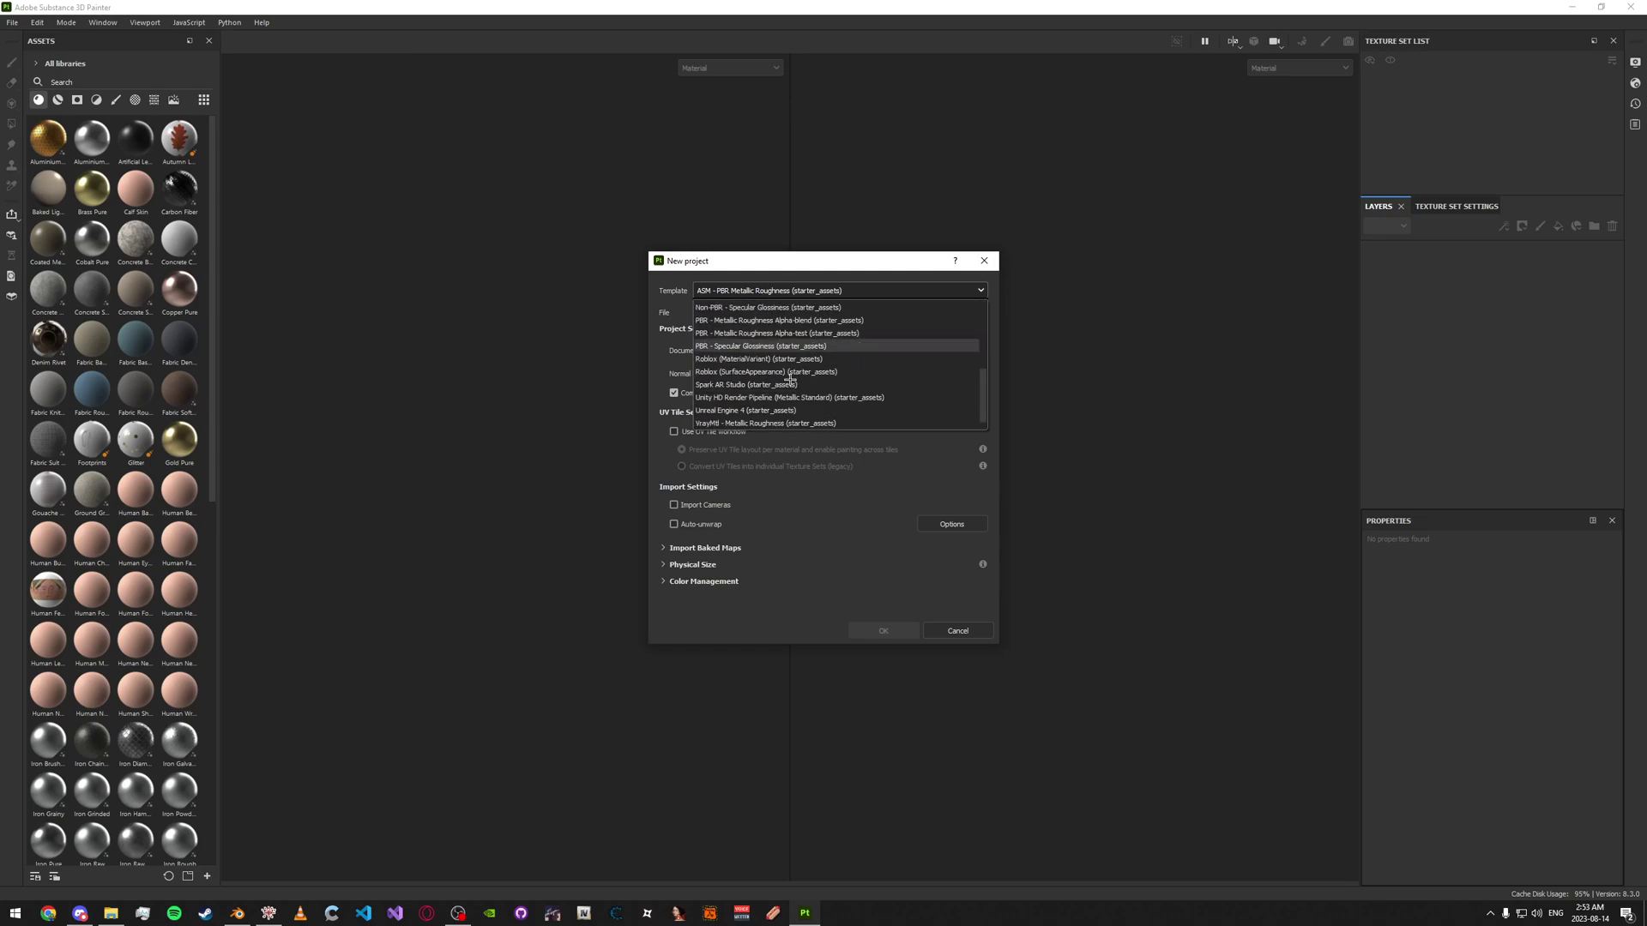
scroll(798, 367, "up", 4)
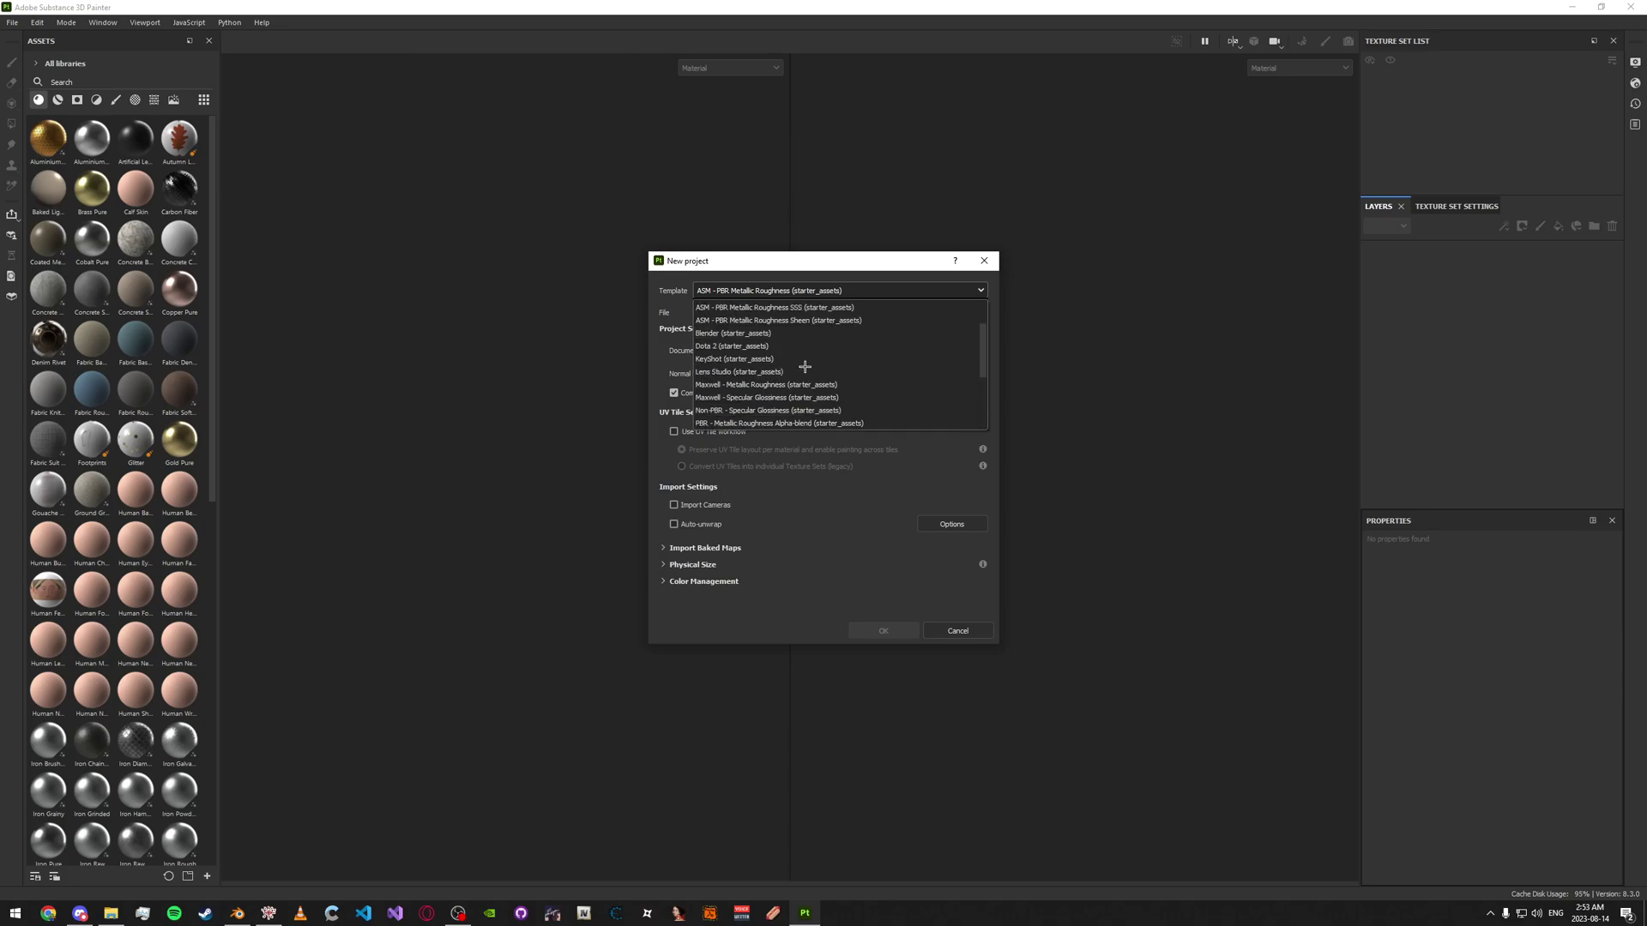
left_click(762, 320)
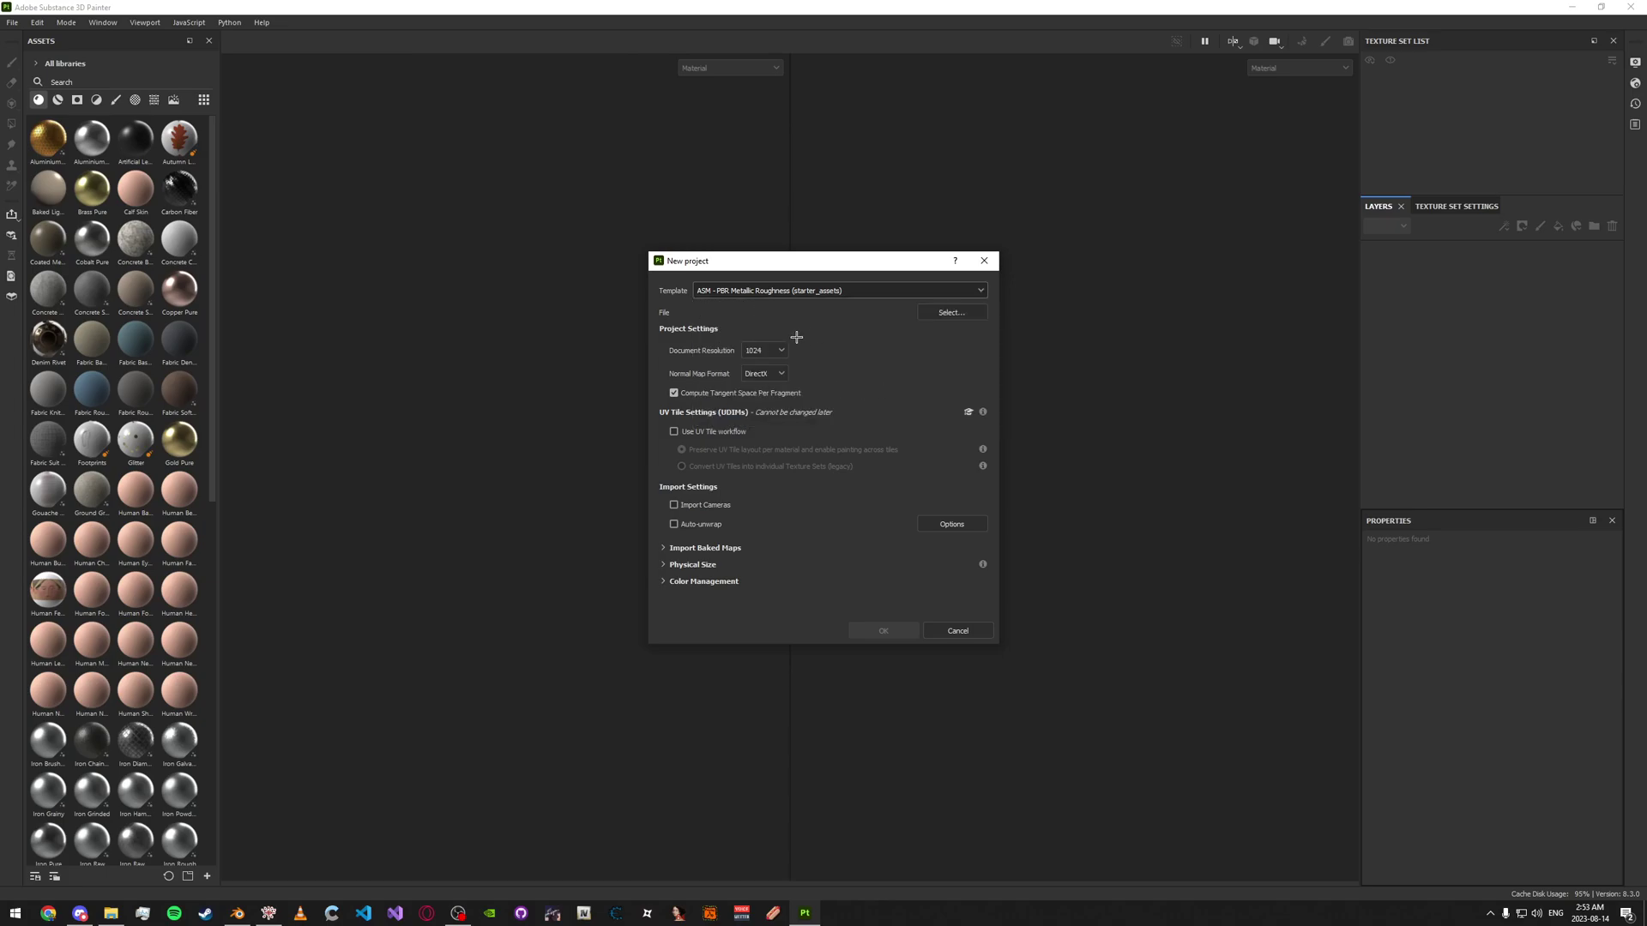
Keep 1024 resolution, load table.fbx from the Desktop, and create the project
left_click(772, 351)
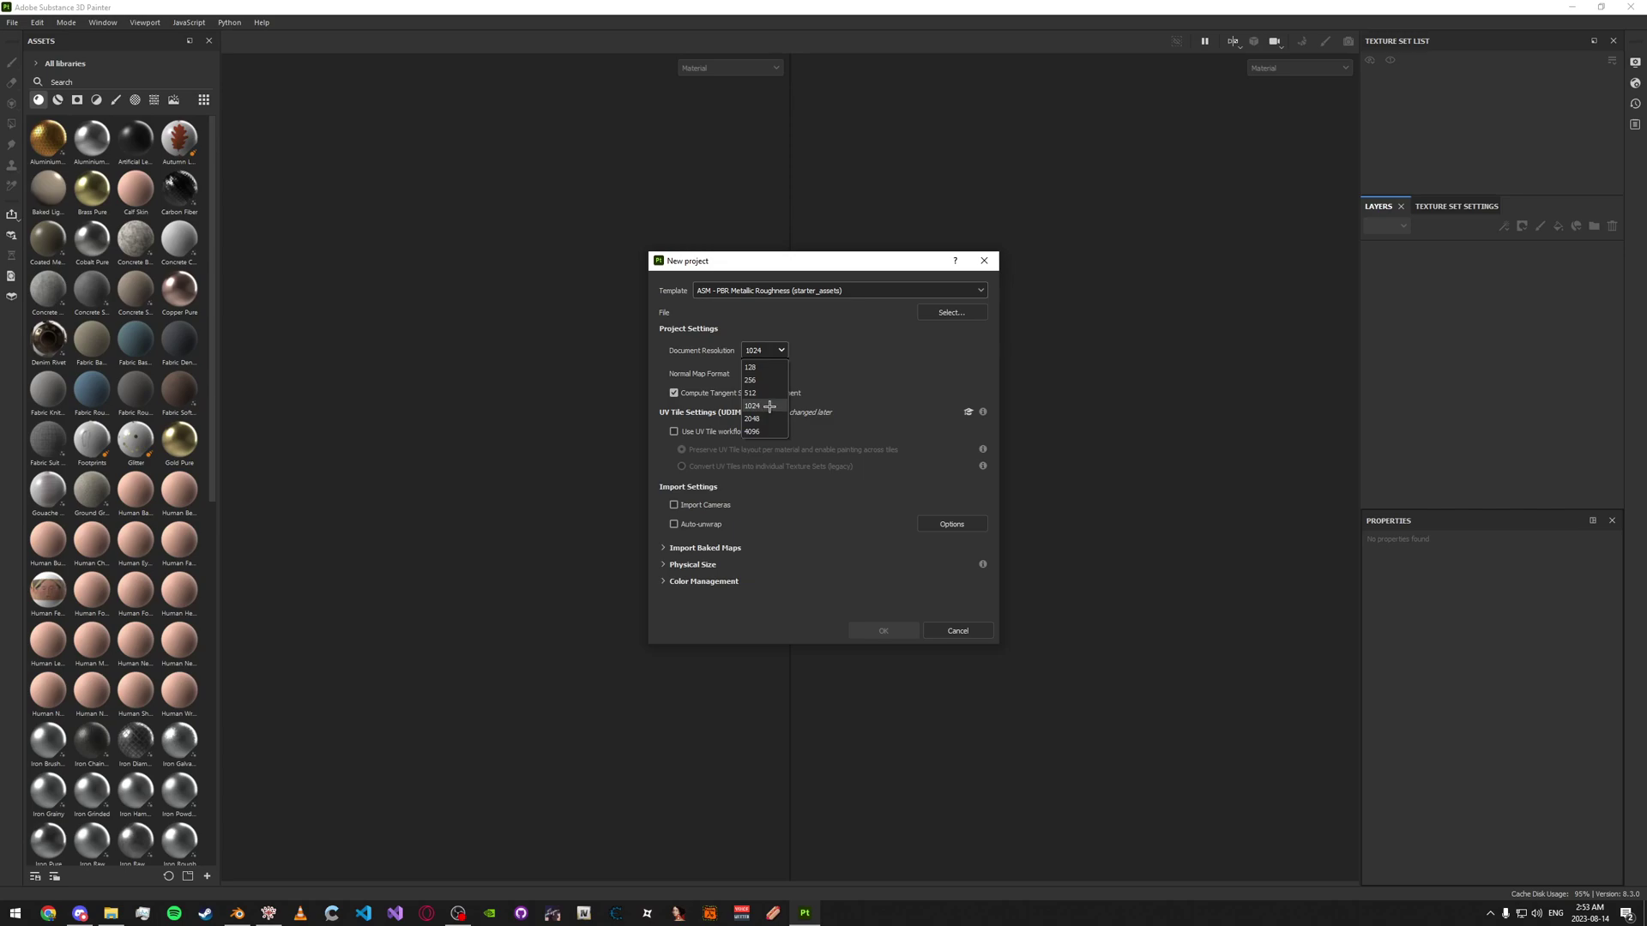
left_click(770, 406)
left_click(763, 346)
left_click(767, 405)
left_click(951, 312)
double_click(833, 654)
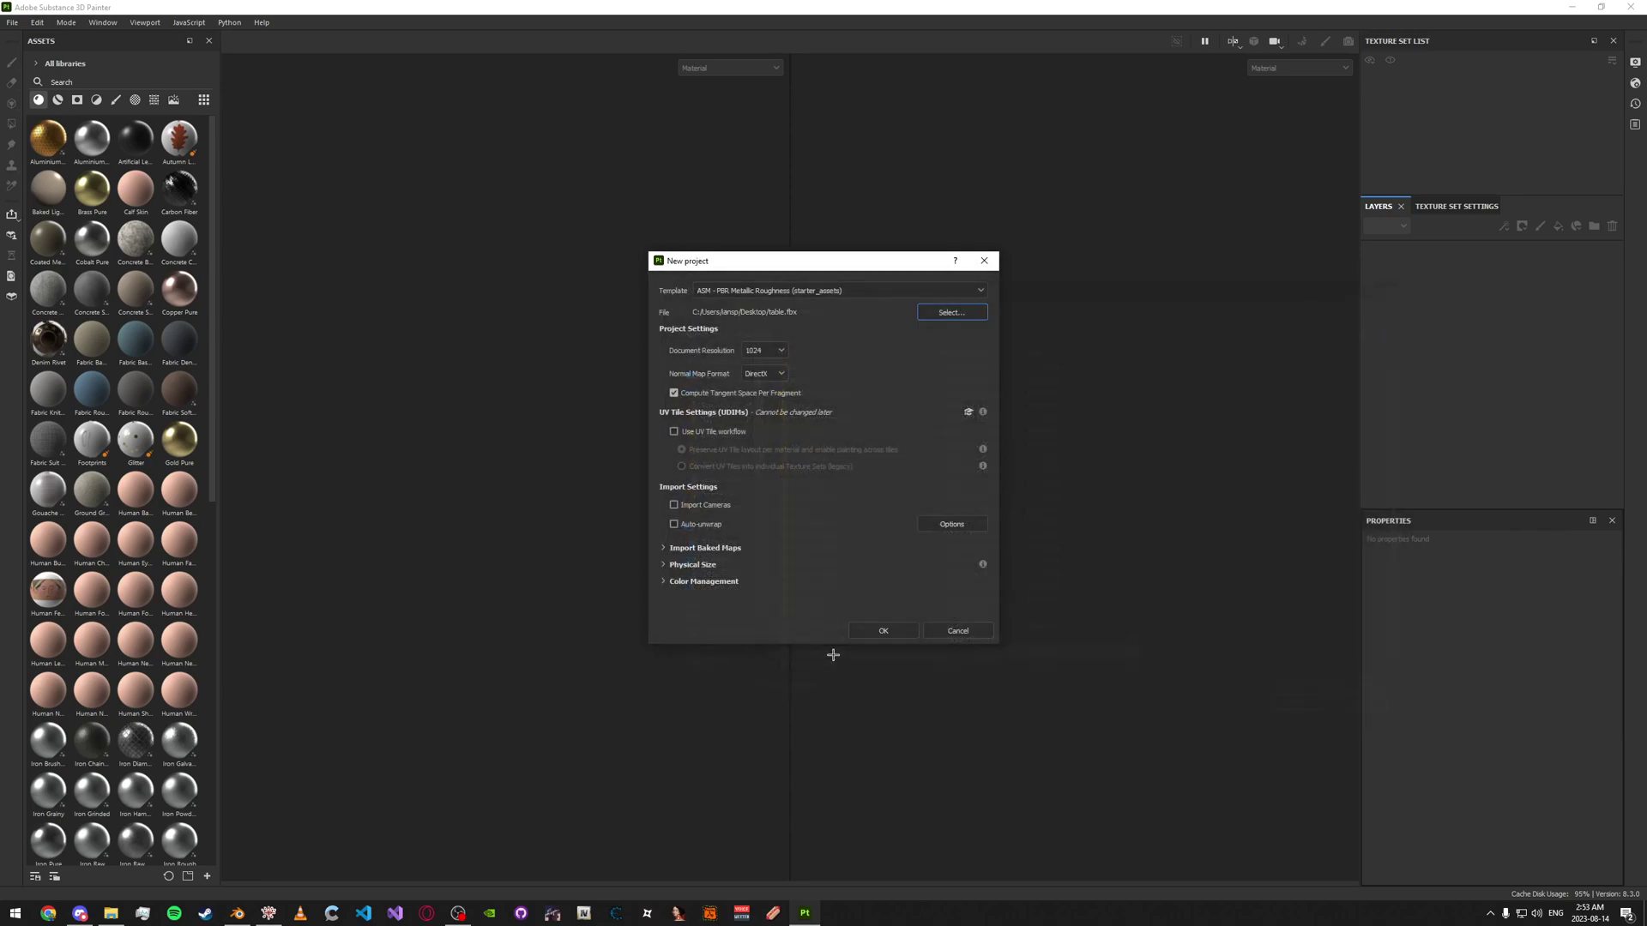
left_click(901, 628)
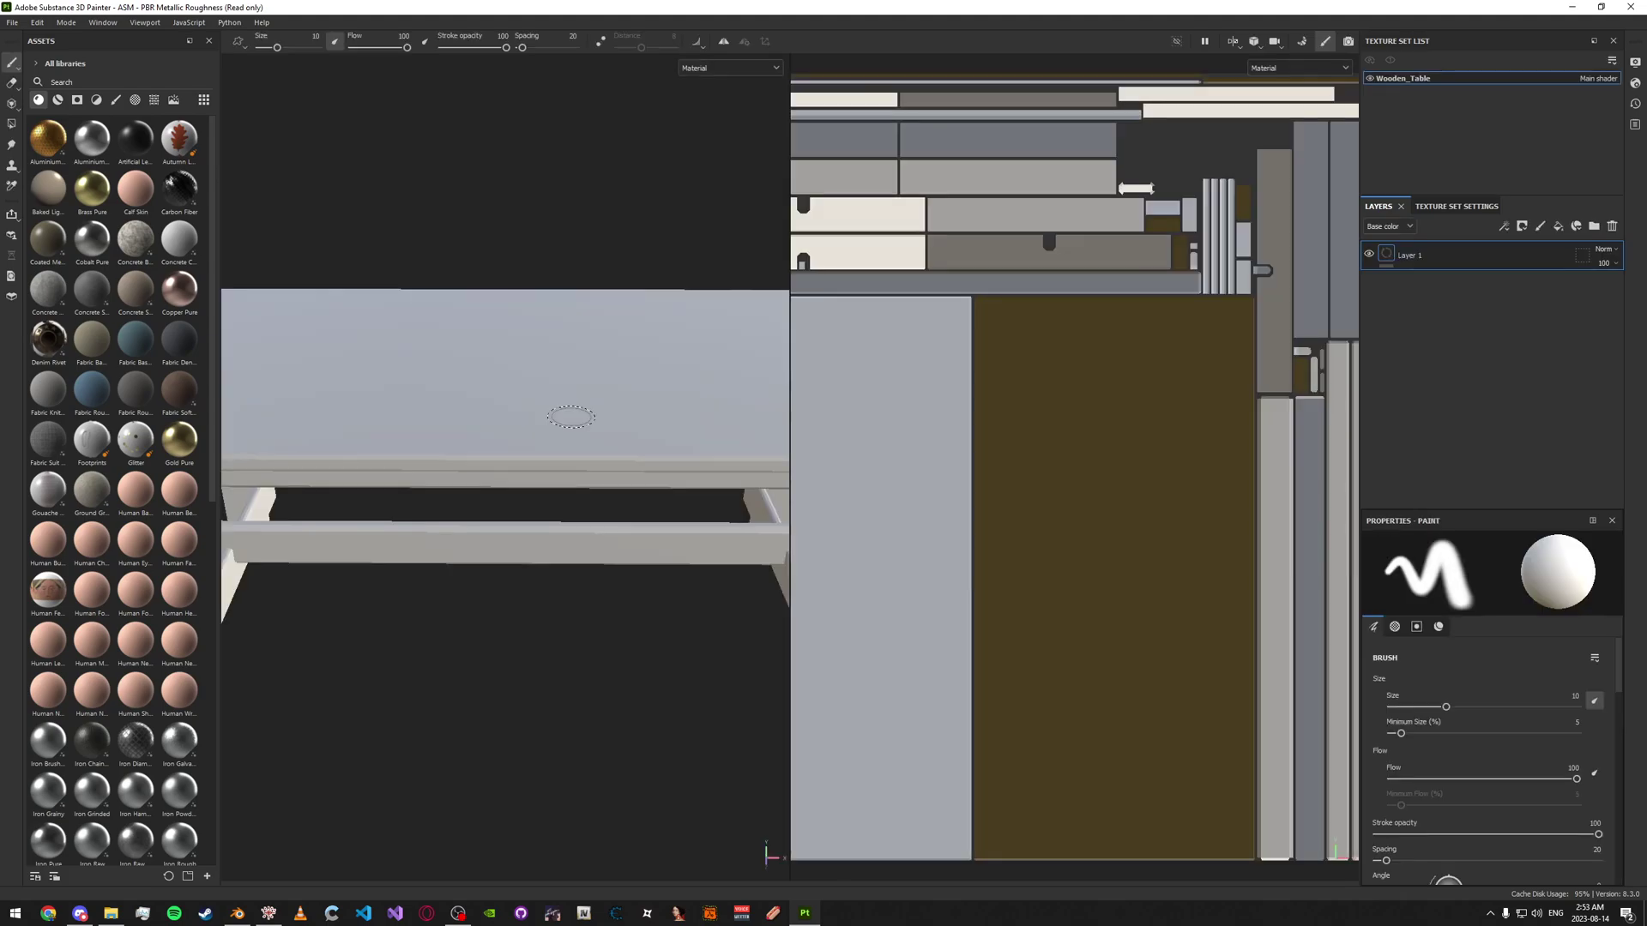
In Baking mode, set Output Size to 1024 and enable Use Low Poly Mesh as High Poly Mesh
key("f")
left_click_drag(603, 390, 409, 367, "alt")
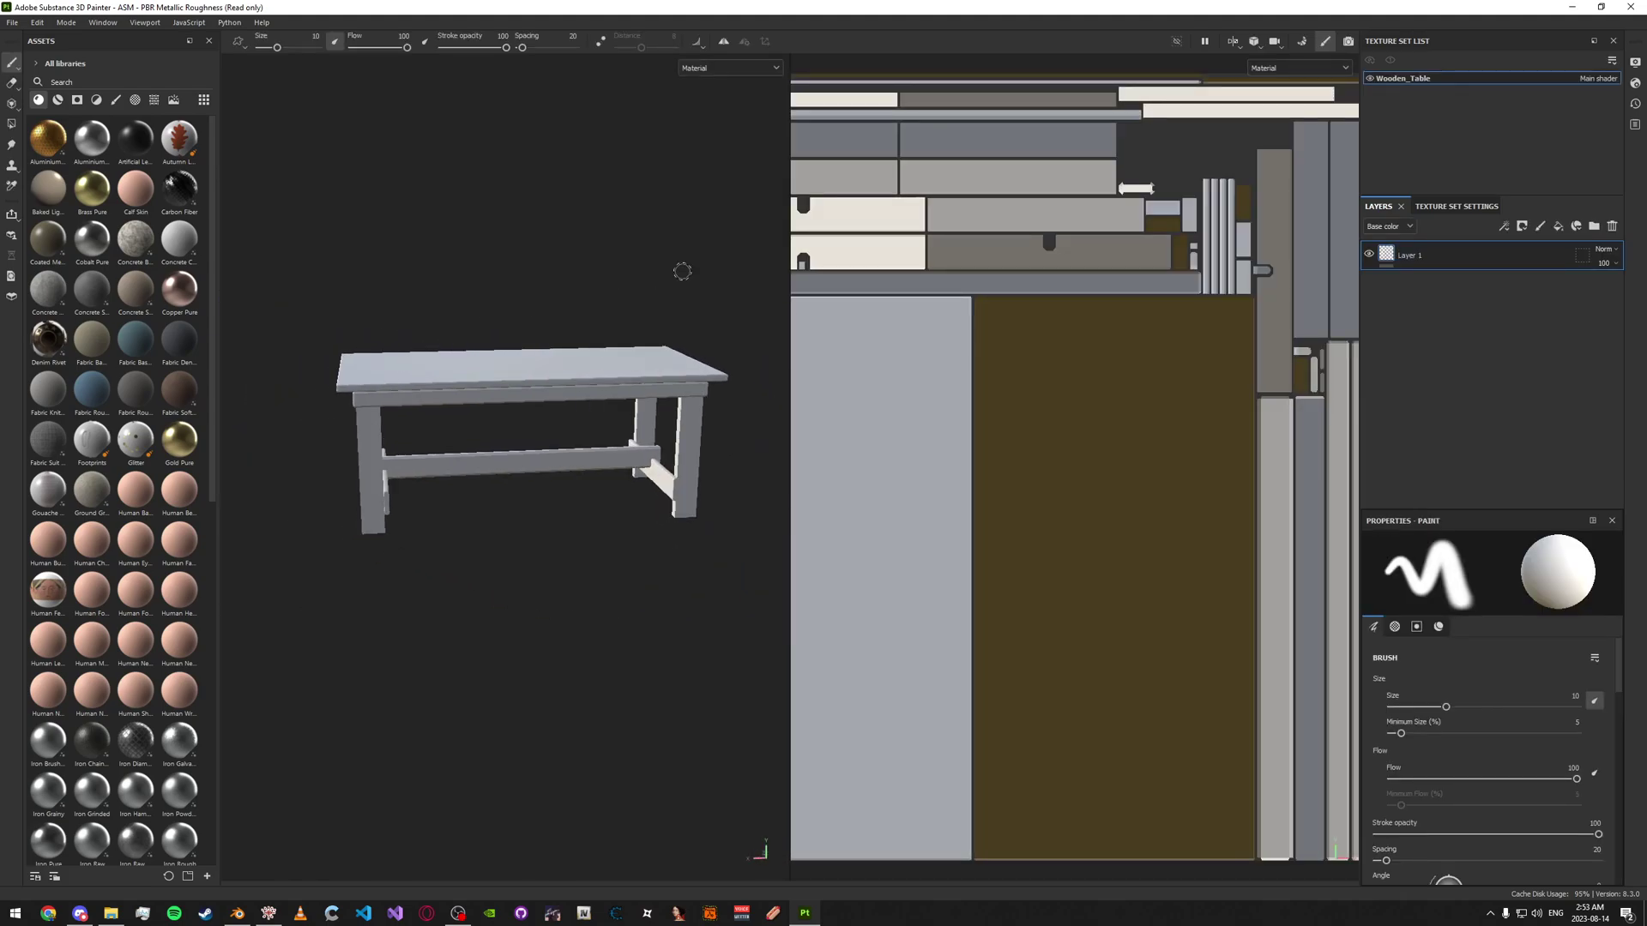
left_click(1301, 42)
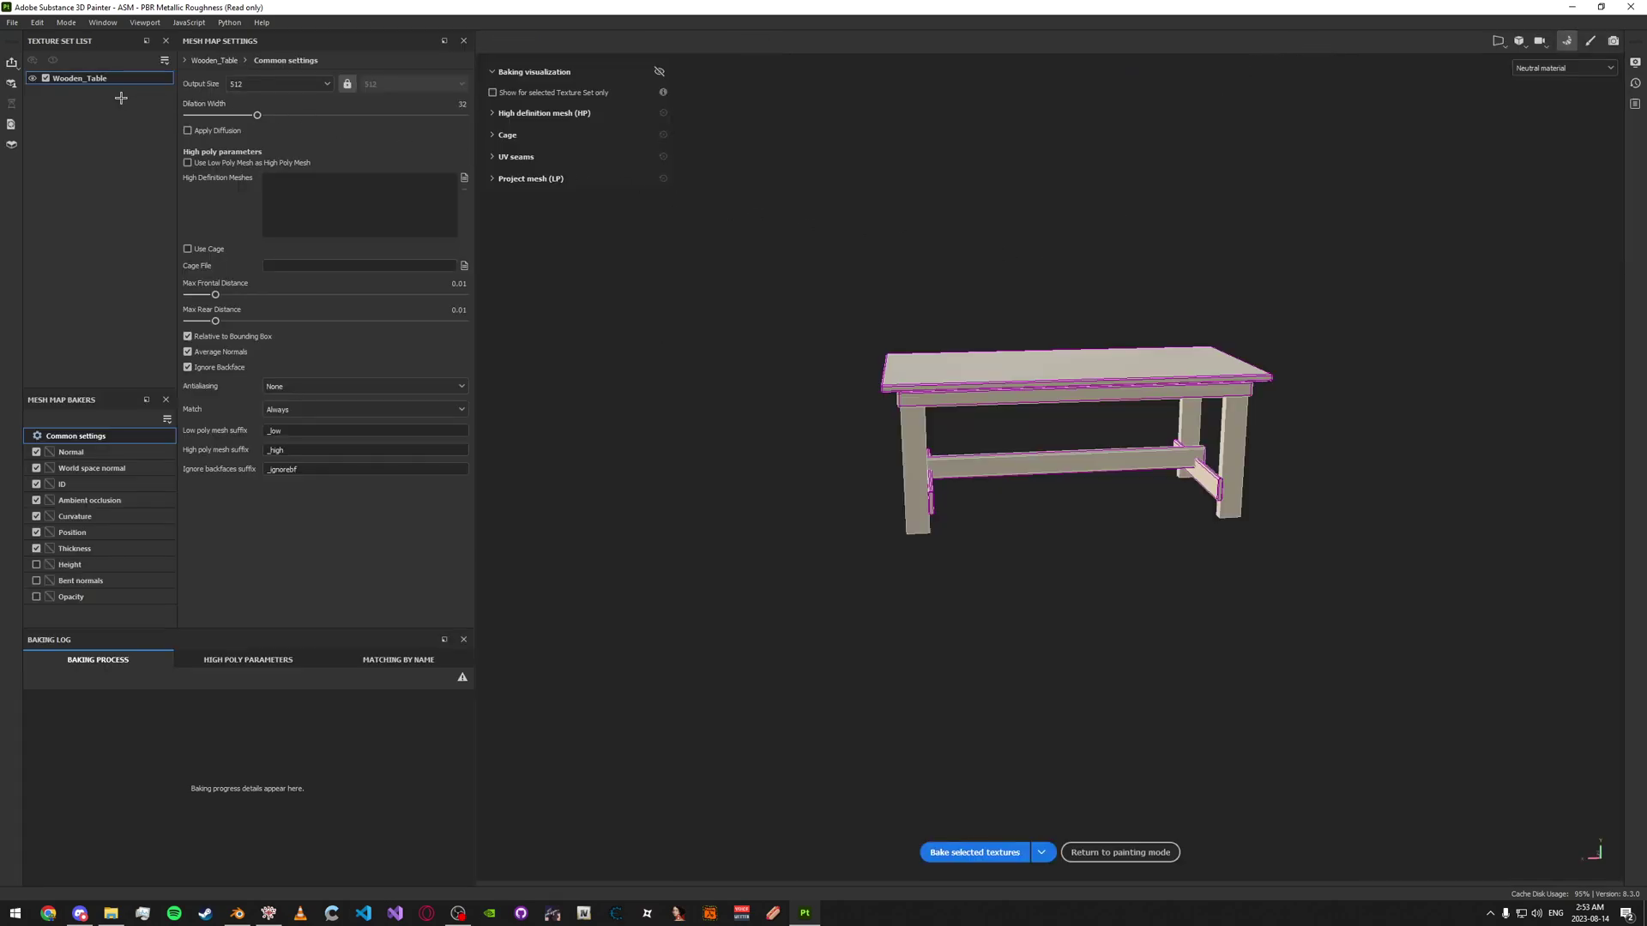
left_click(256, 84)
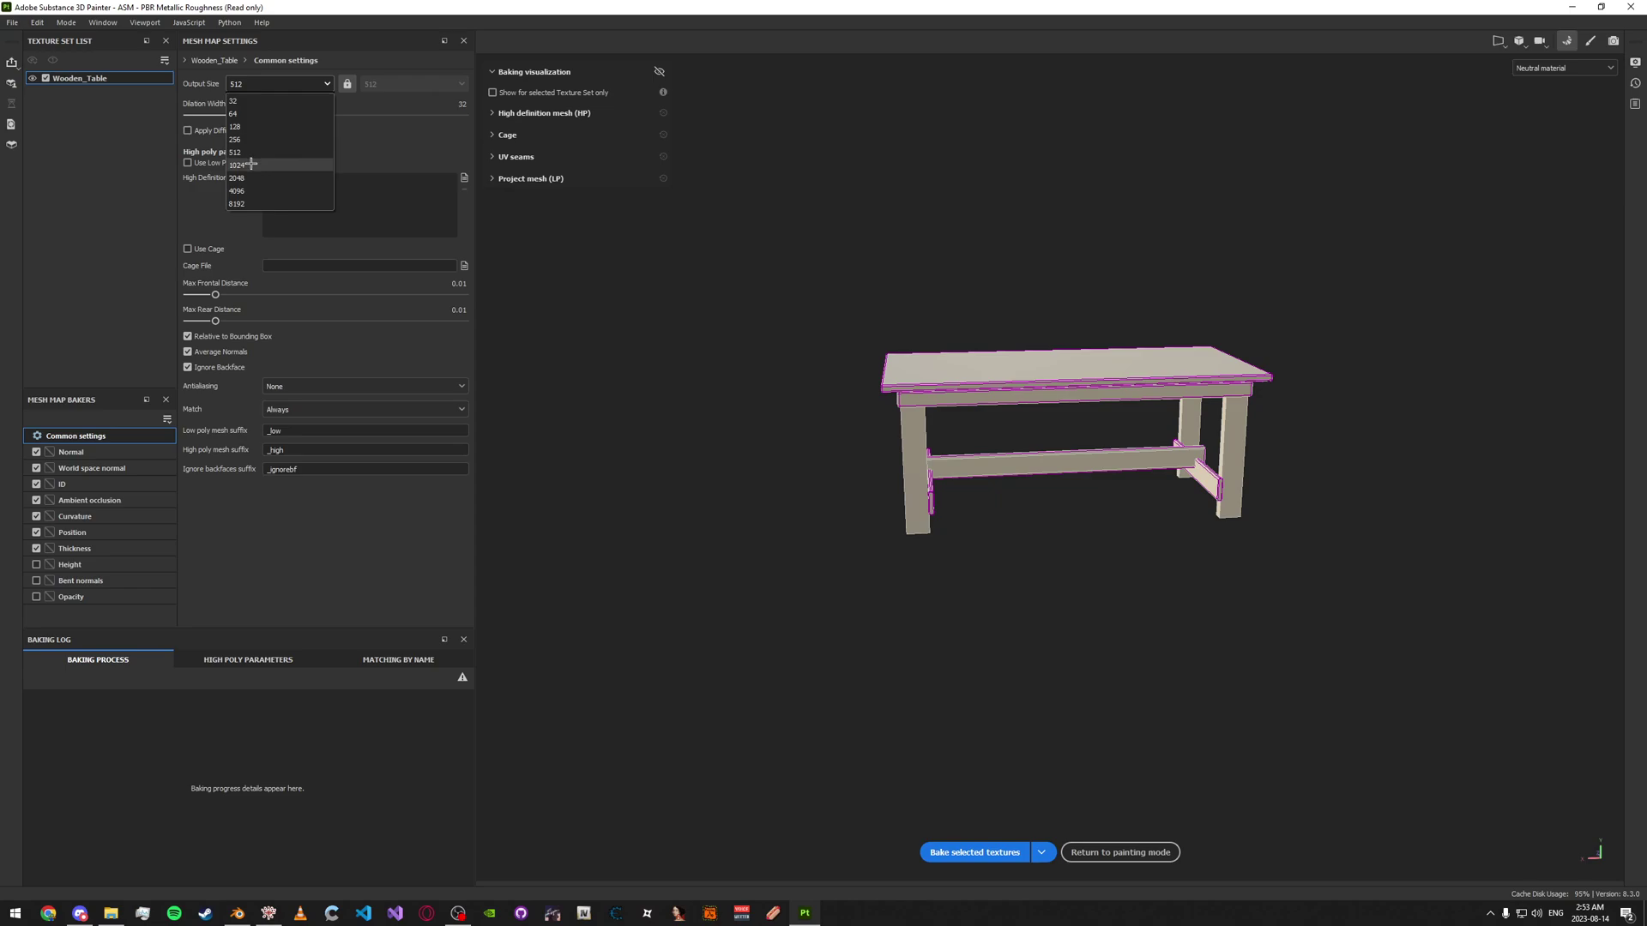
left_click(249, 159)
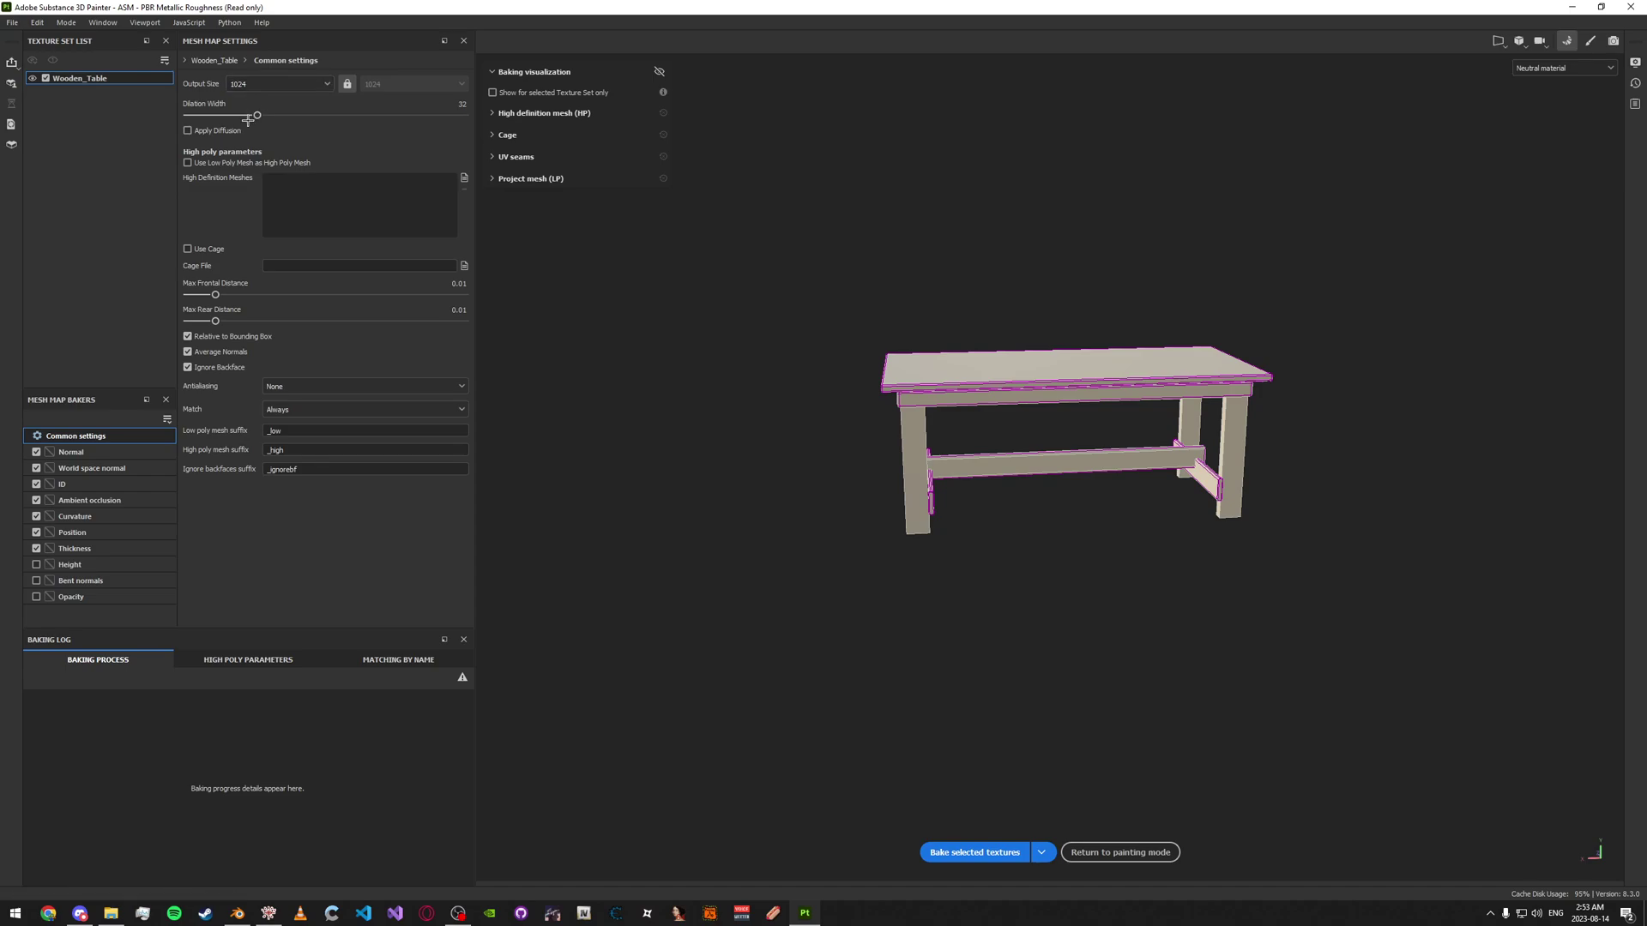
scroll(837, 344, "up", 3)
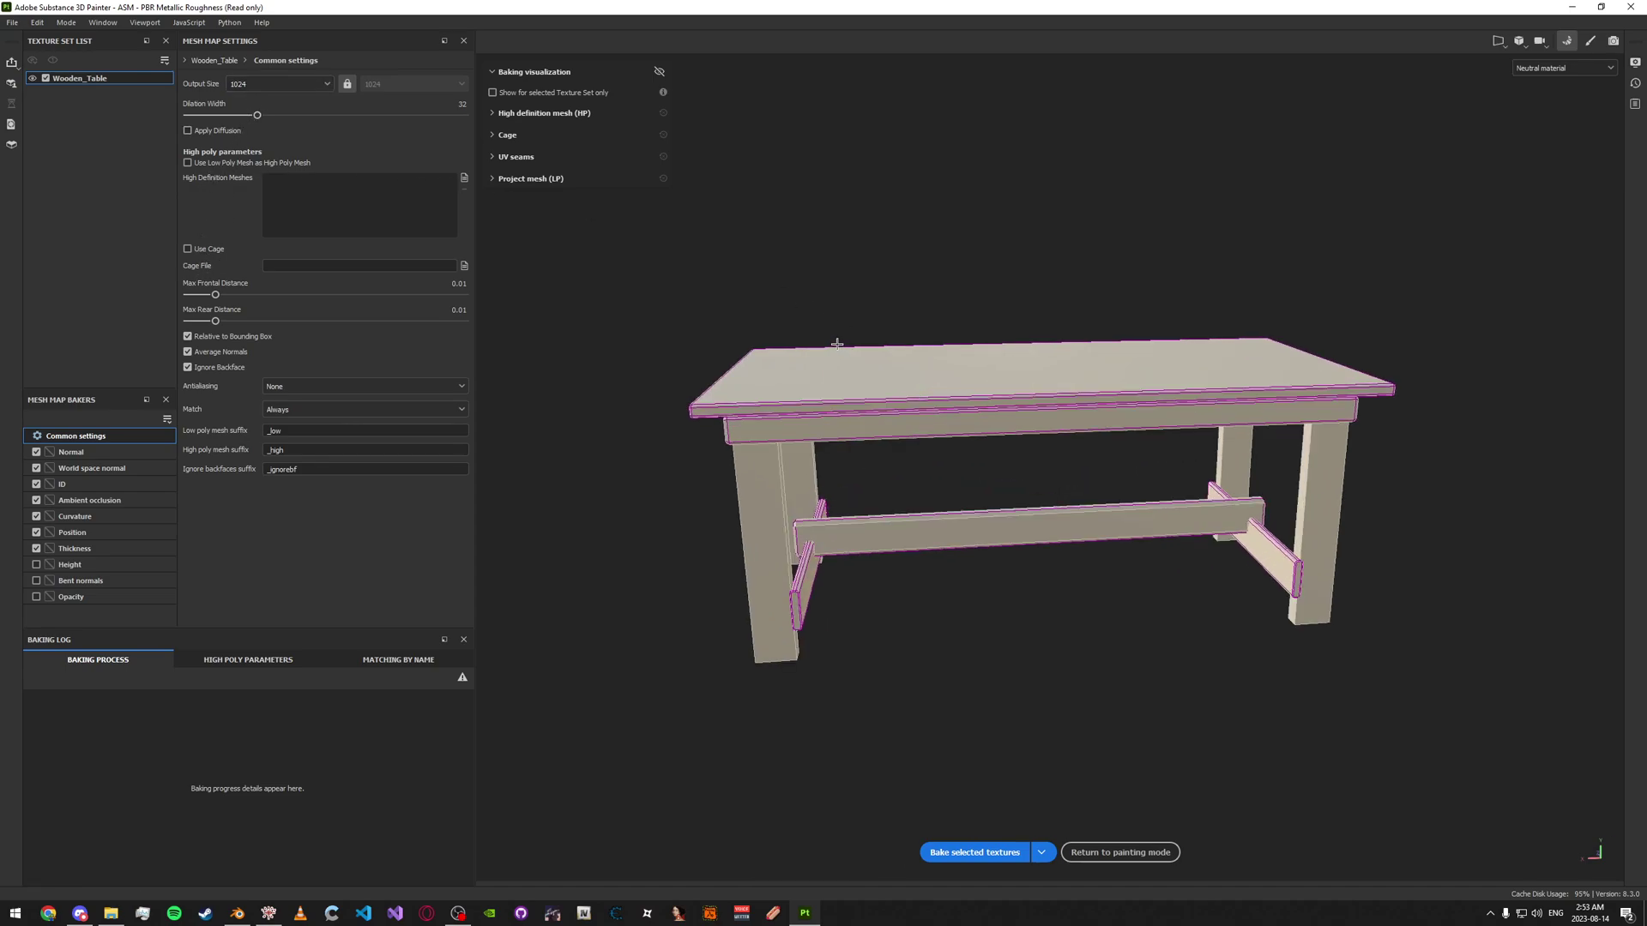
left_click(222, 163)
Set the ID baker to Mesh ID / Polygroup with Random colors, and AO secondary rays to 256
left_click(85, 452)
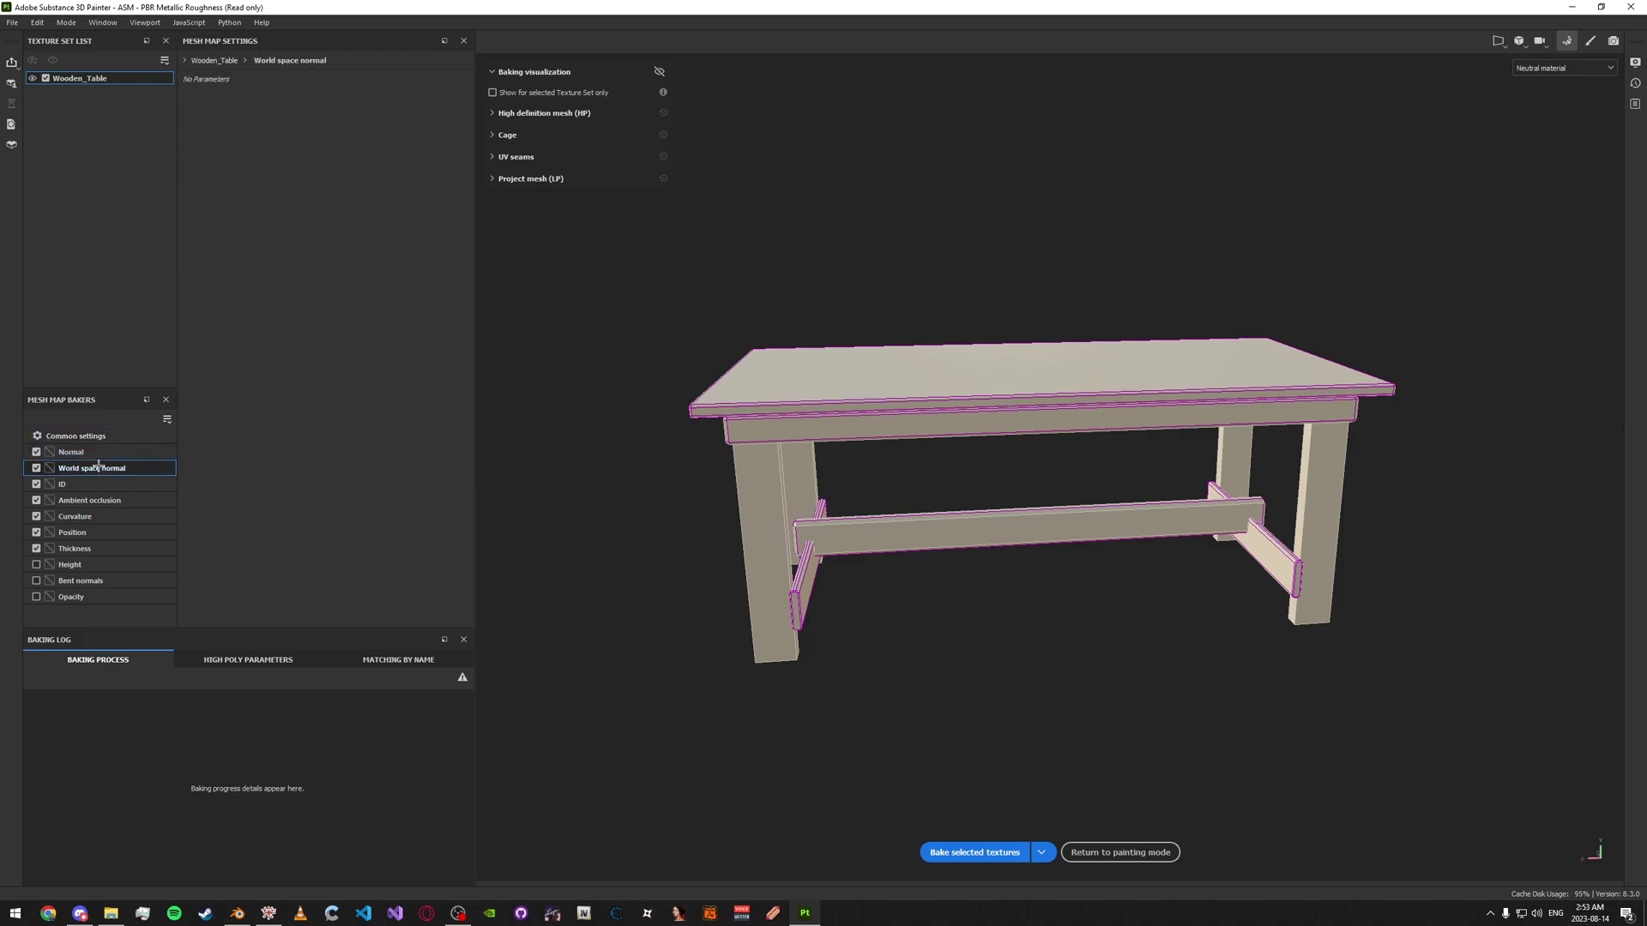
left_click(93, 484)
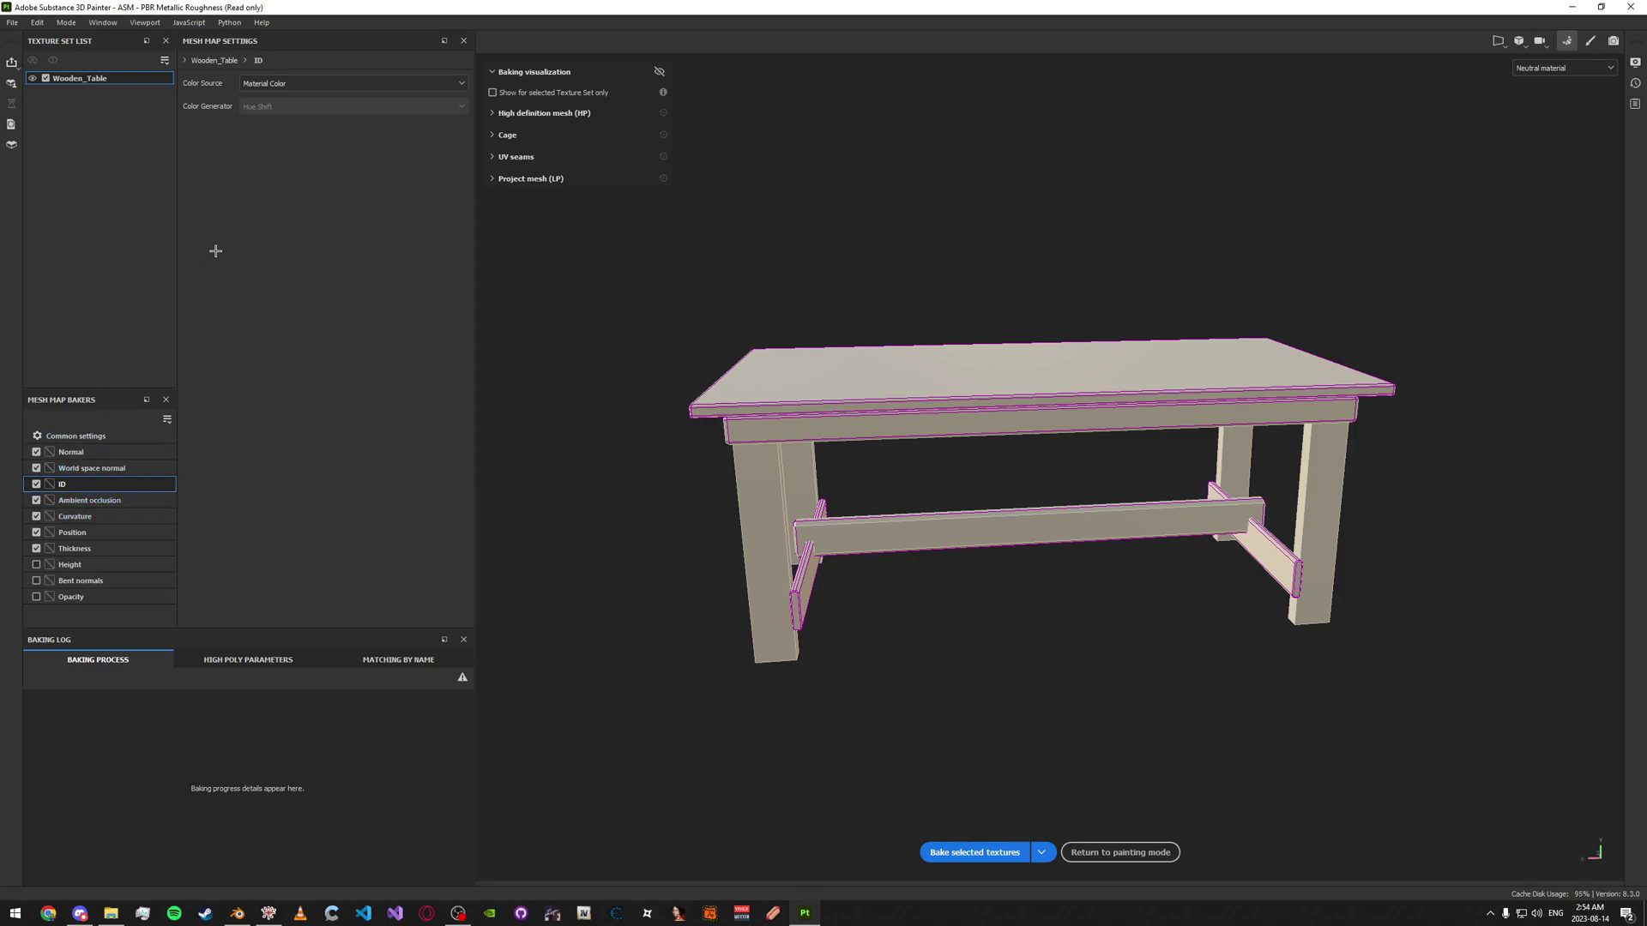
left_click(276, 83)
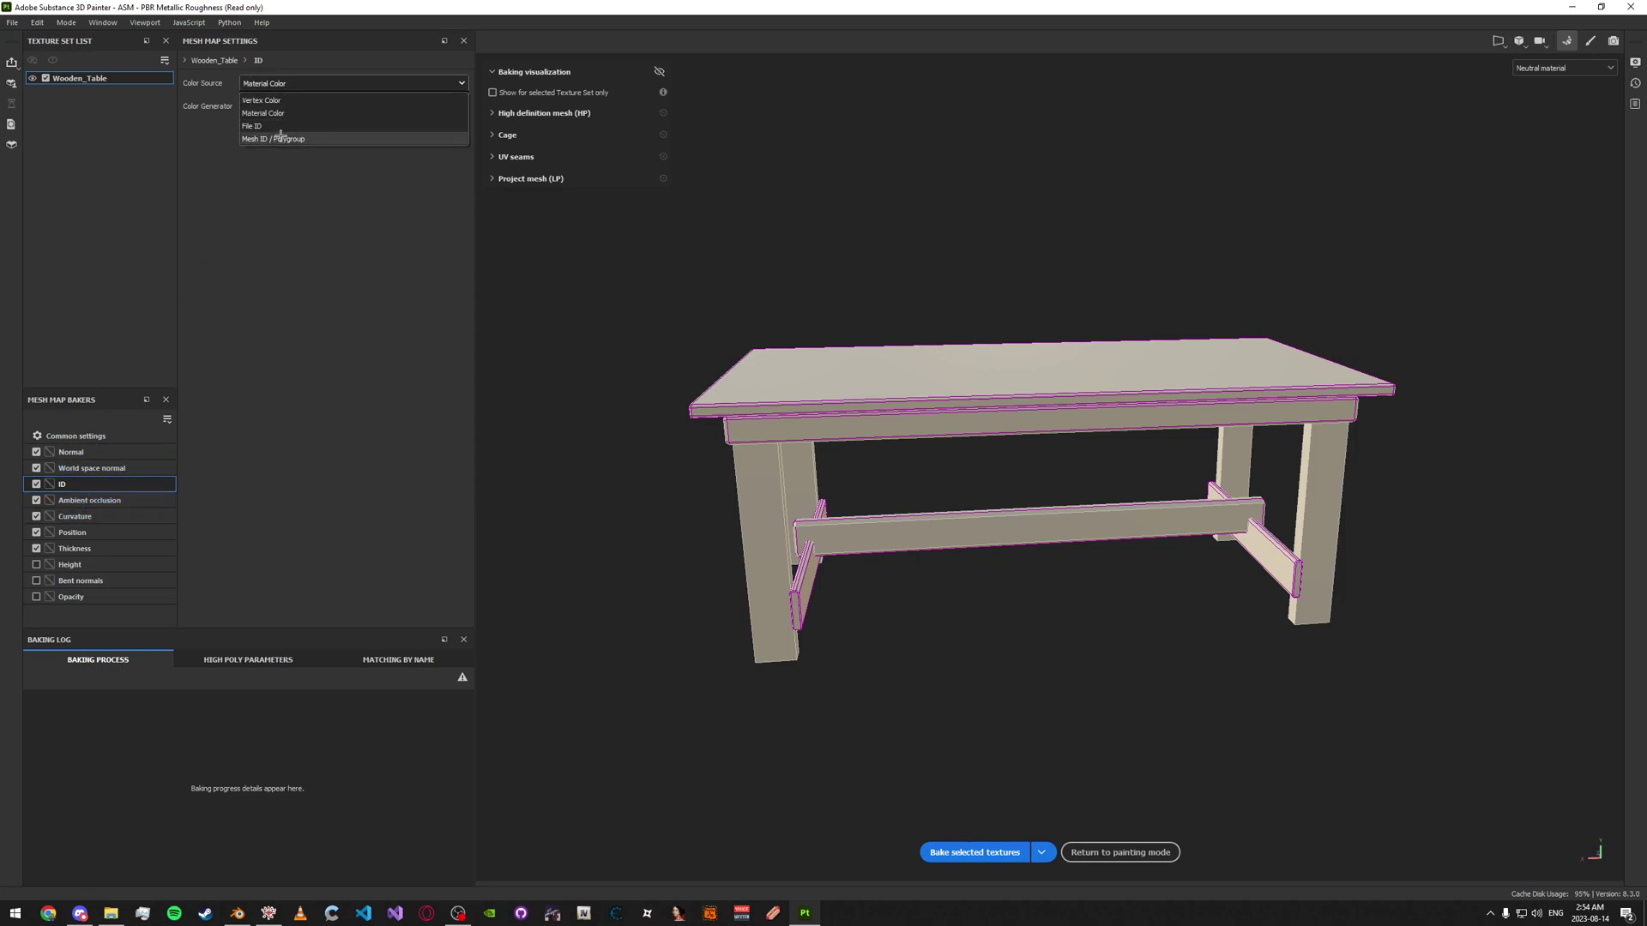
left_click(285, 138)
left_click(283, 106)
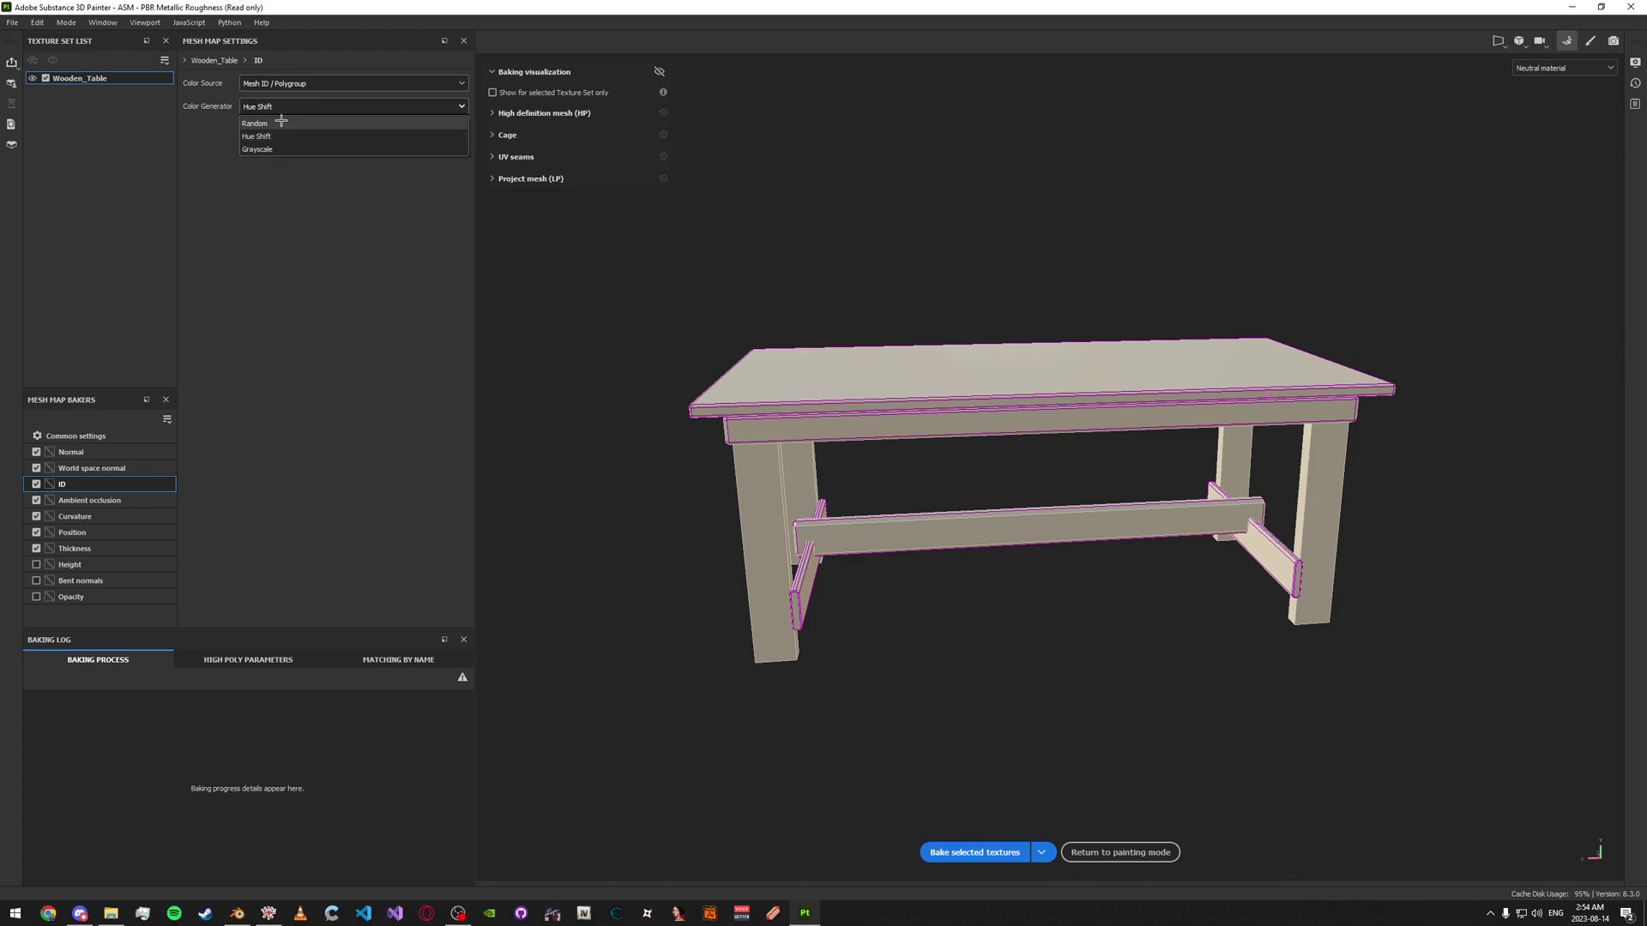
left_click(258, 121)
left_click(124, 500)
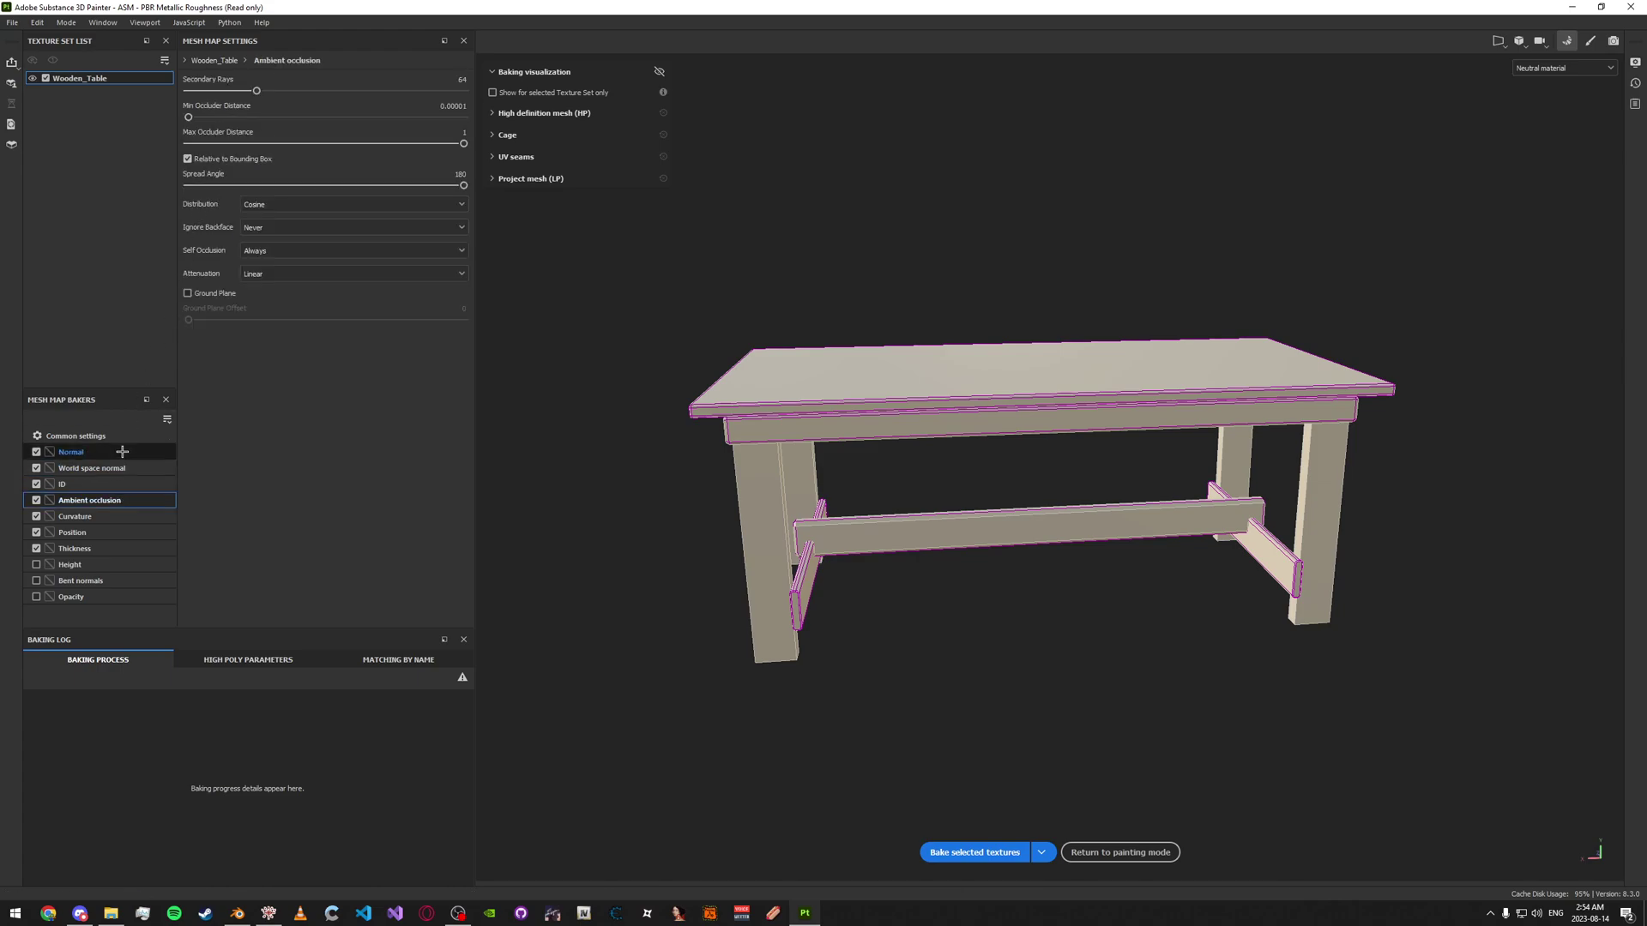
left_click_drag(257, 91, 464, 91)
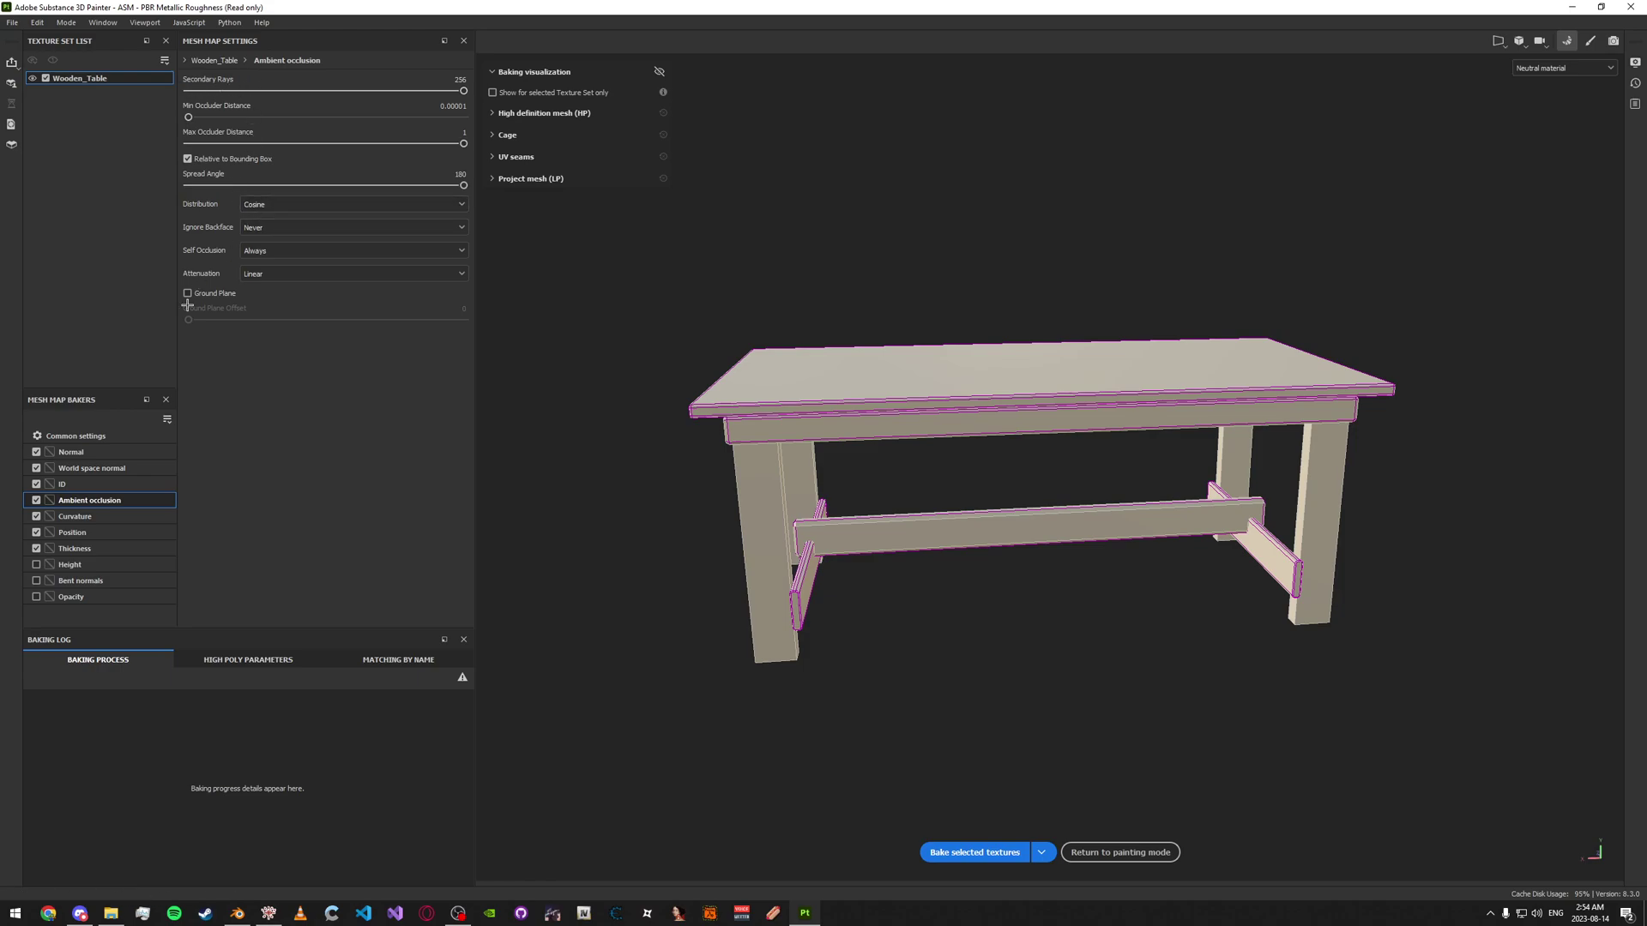
Generate curvature from the normal map with Details 1, and raise Thickness secondary rays to 256
left_click(111, 516)
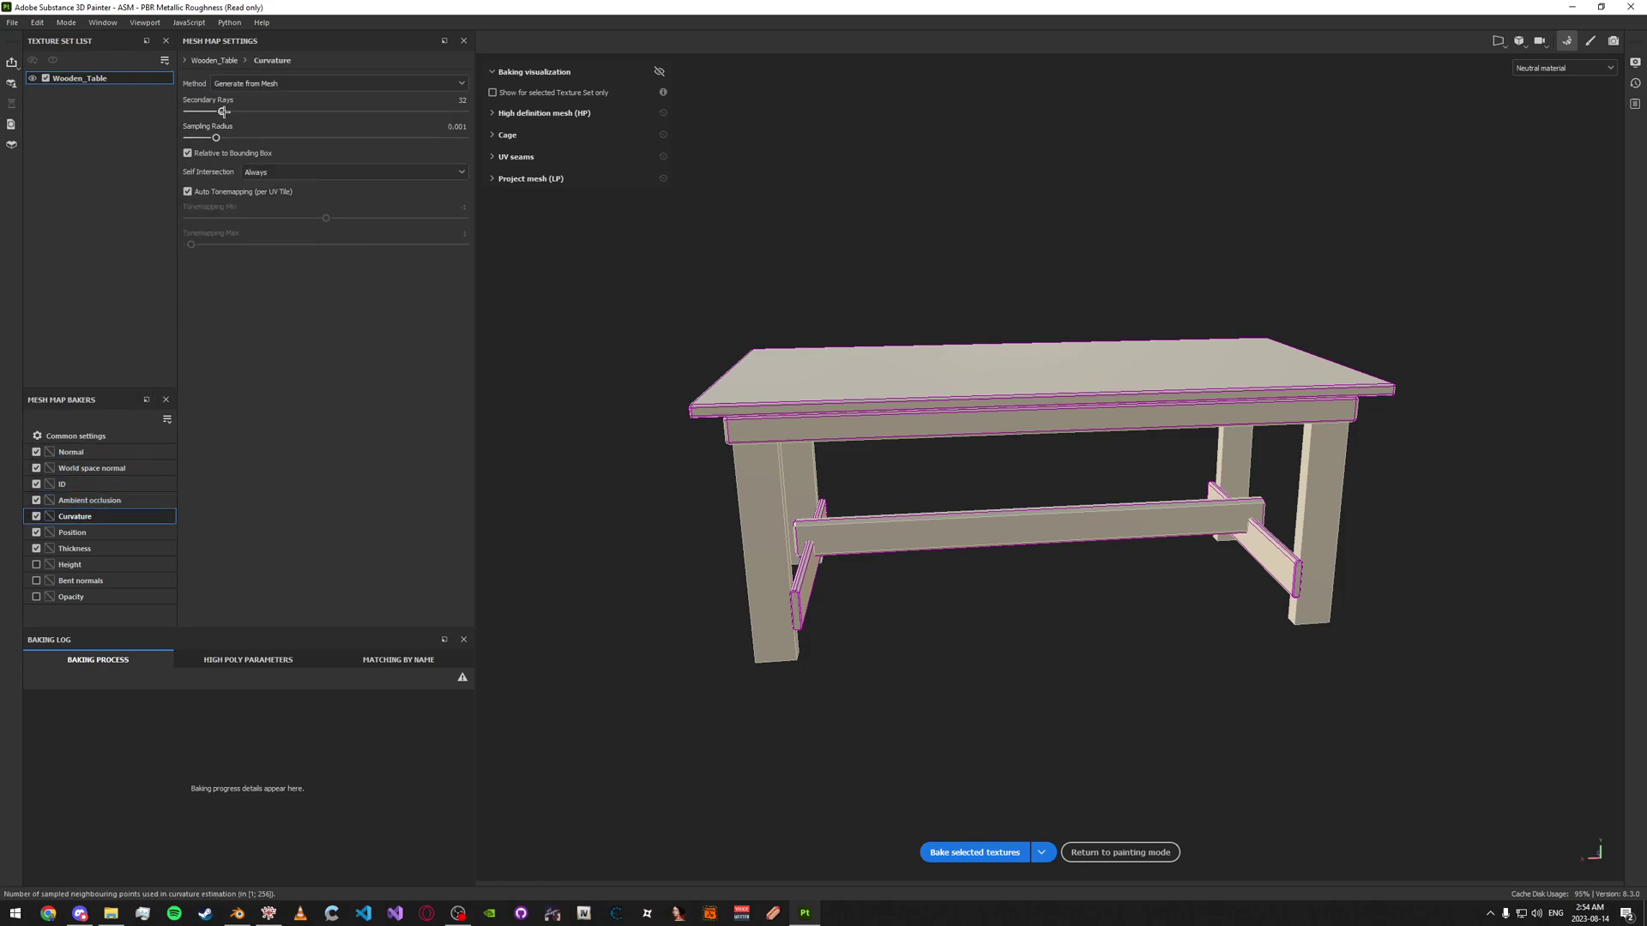
left_click(324, 83)
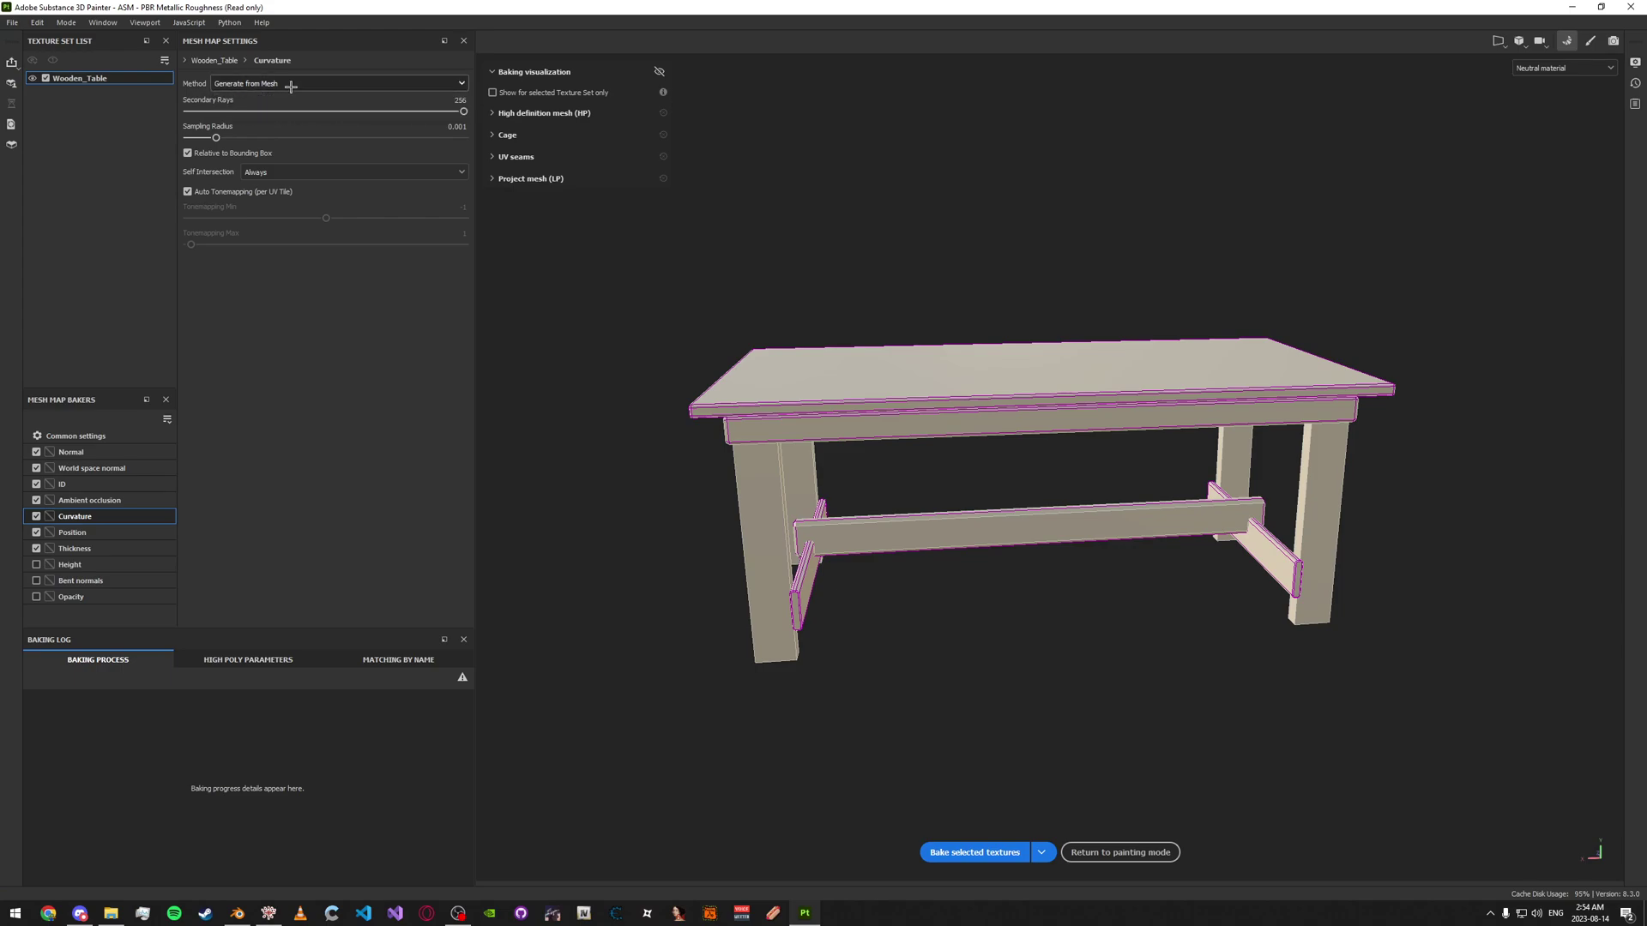
left_click(271, 112)
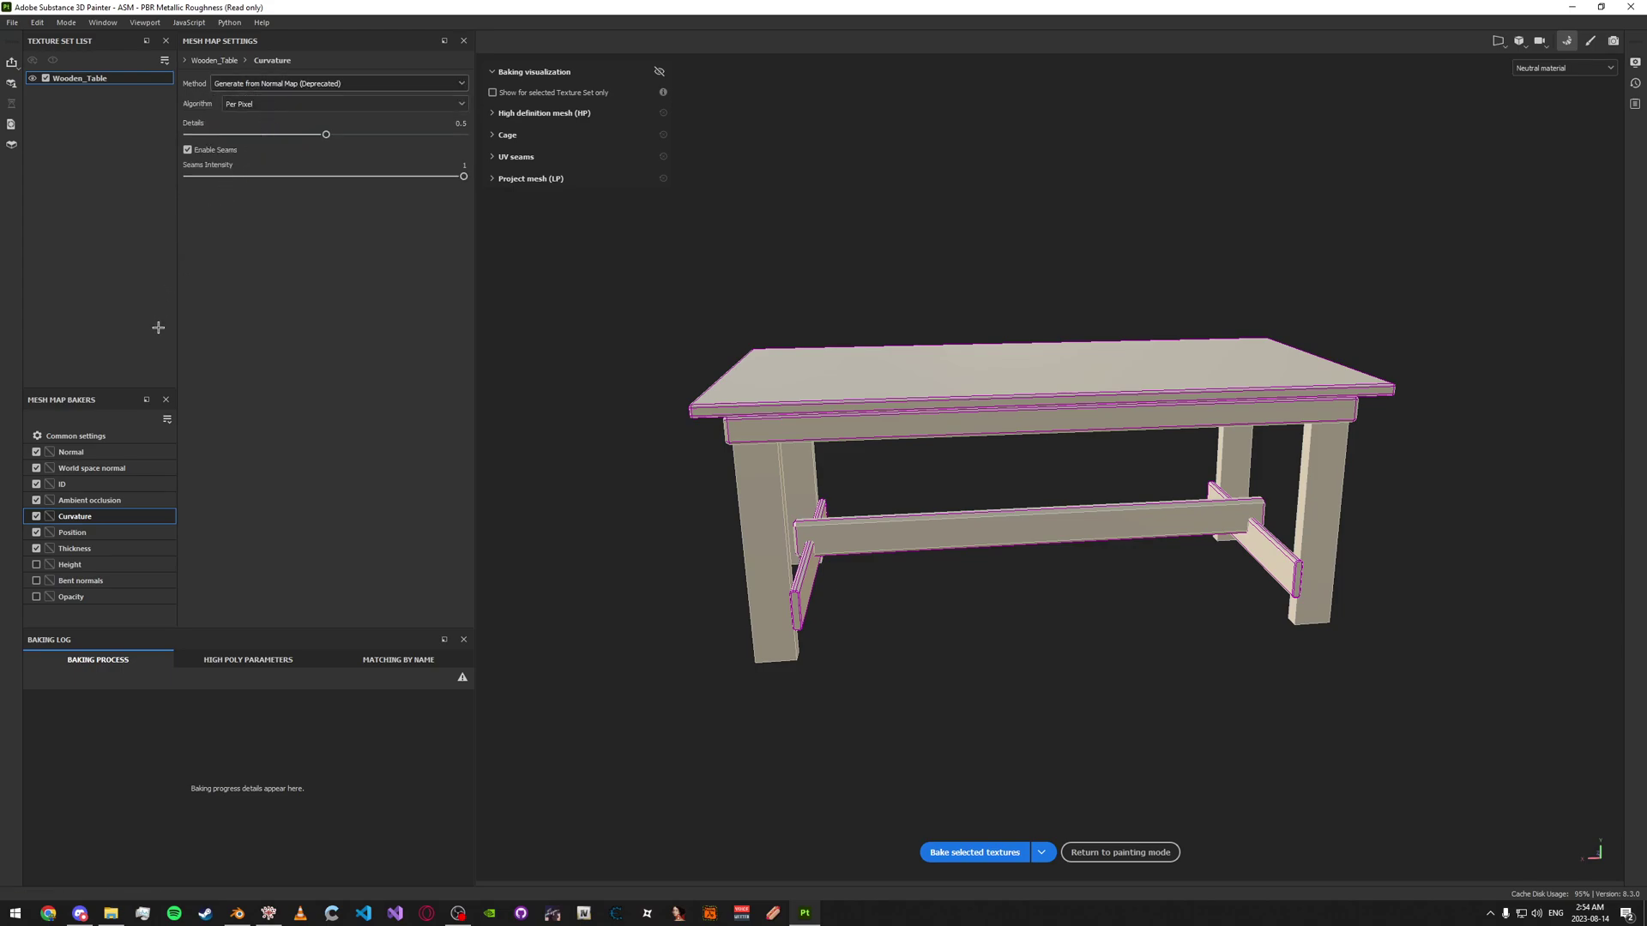
left_click_drag(326, 135, 468, 134)
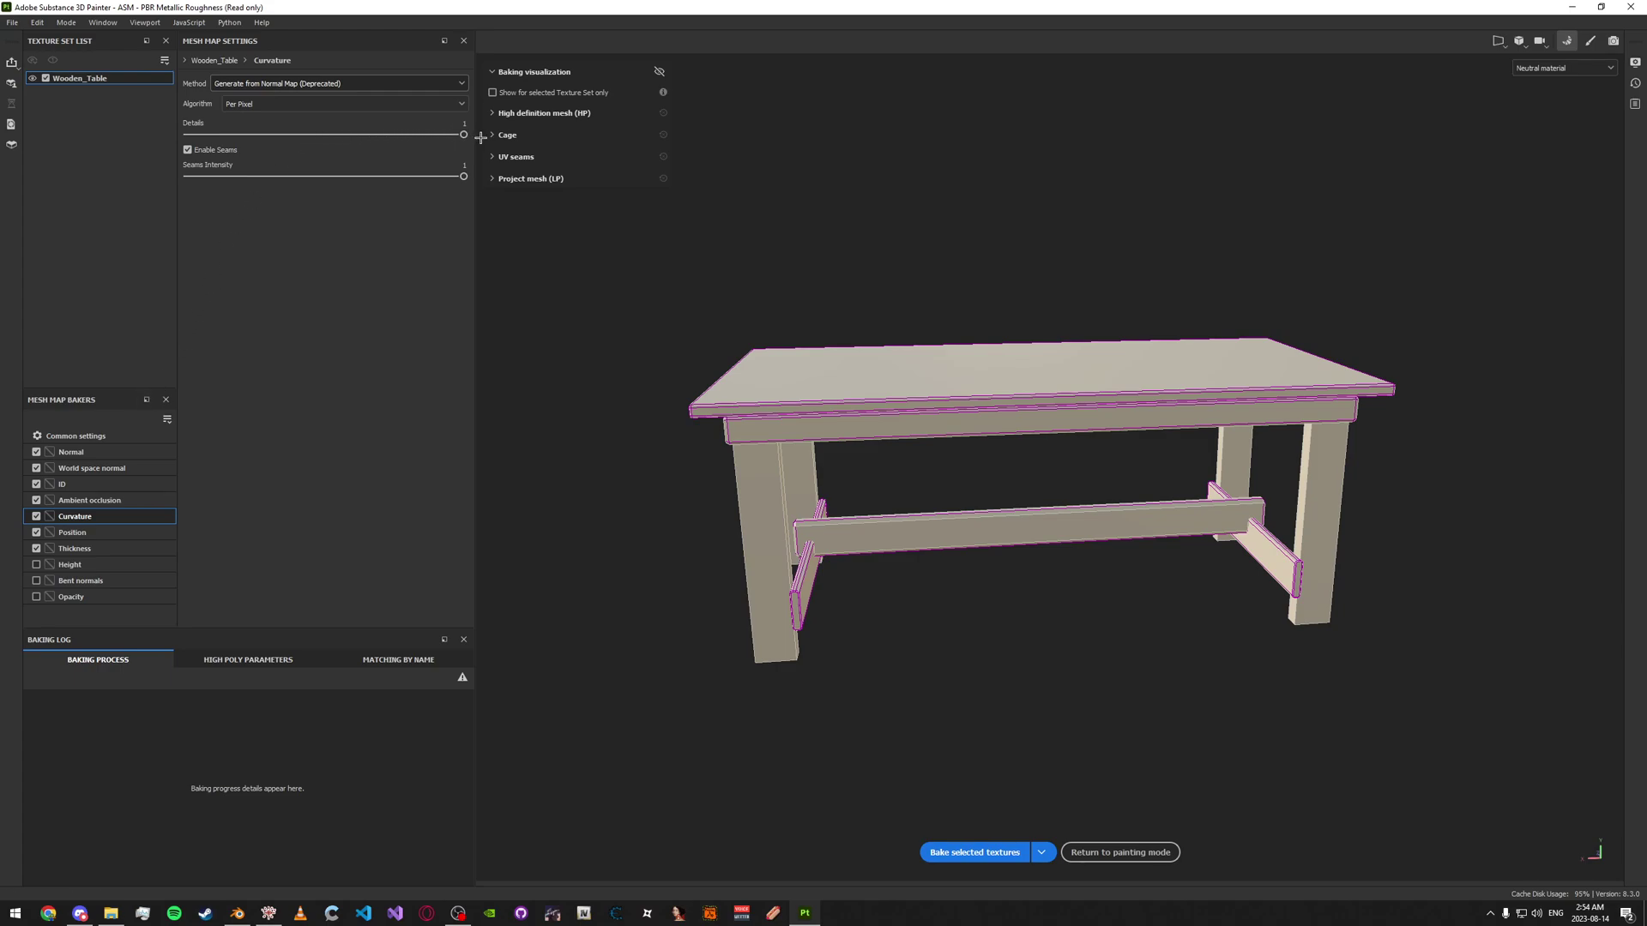
left_click(134, 534)
left_click(129, 548)
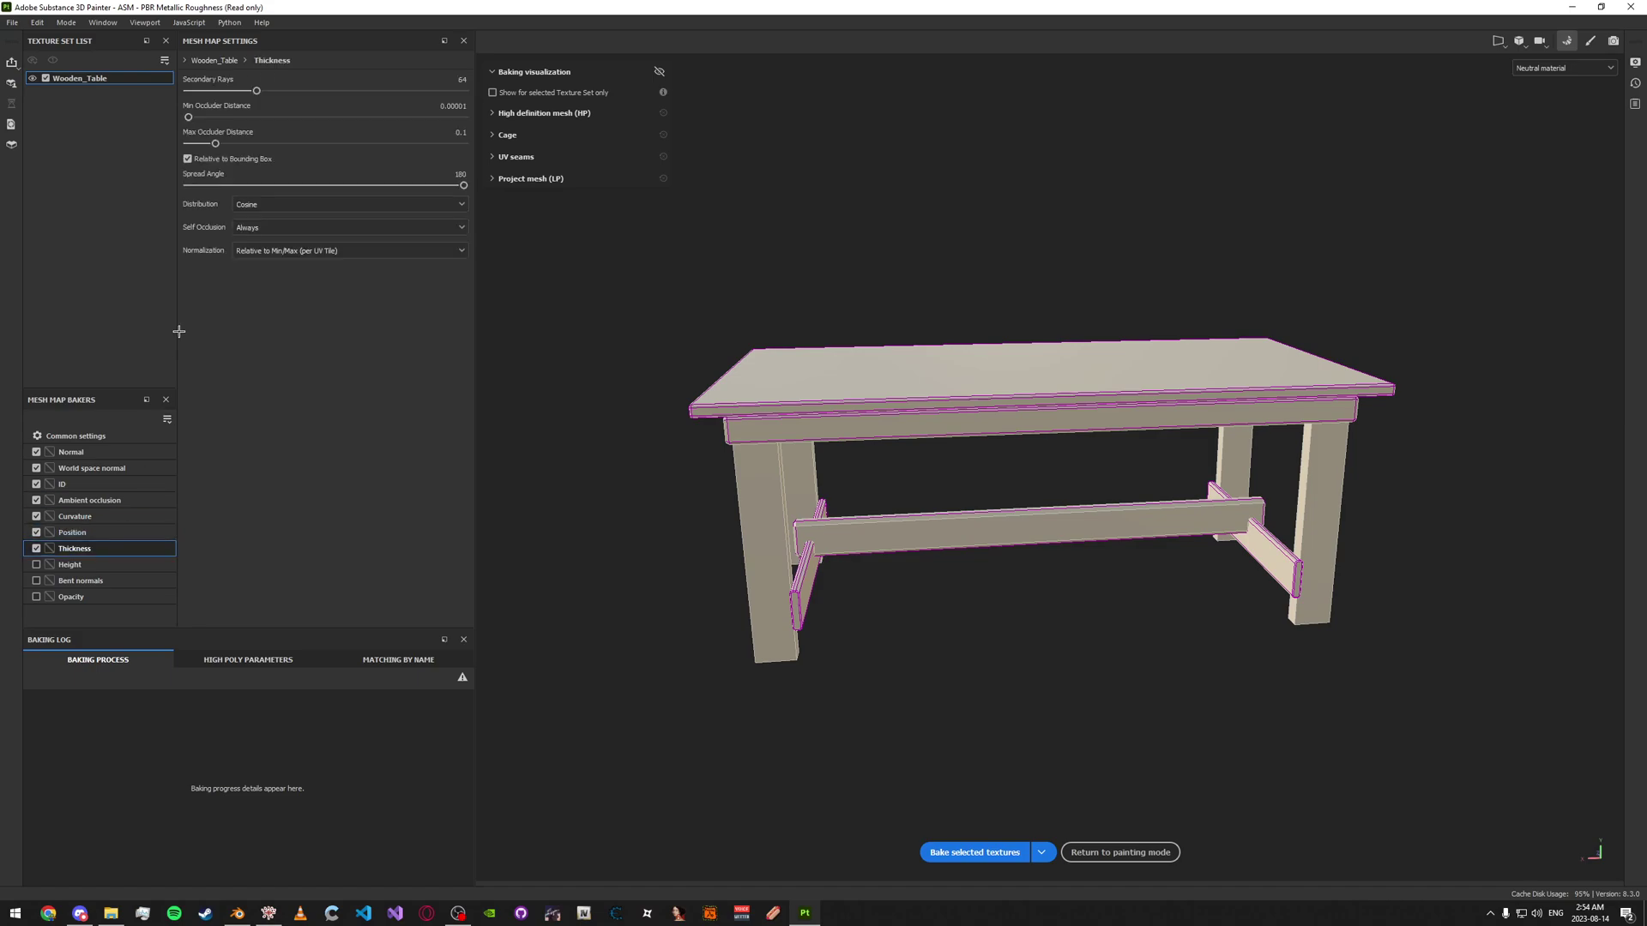
left_click_drag(256, 91, 528, 101)
Review the Height, Bent normals and Opacity baker settings without changing them
left_click(120, 565)
left_click(302, 83)
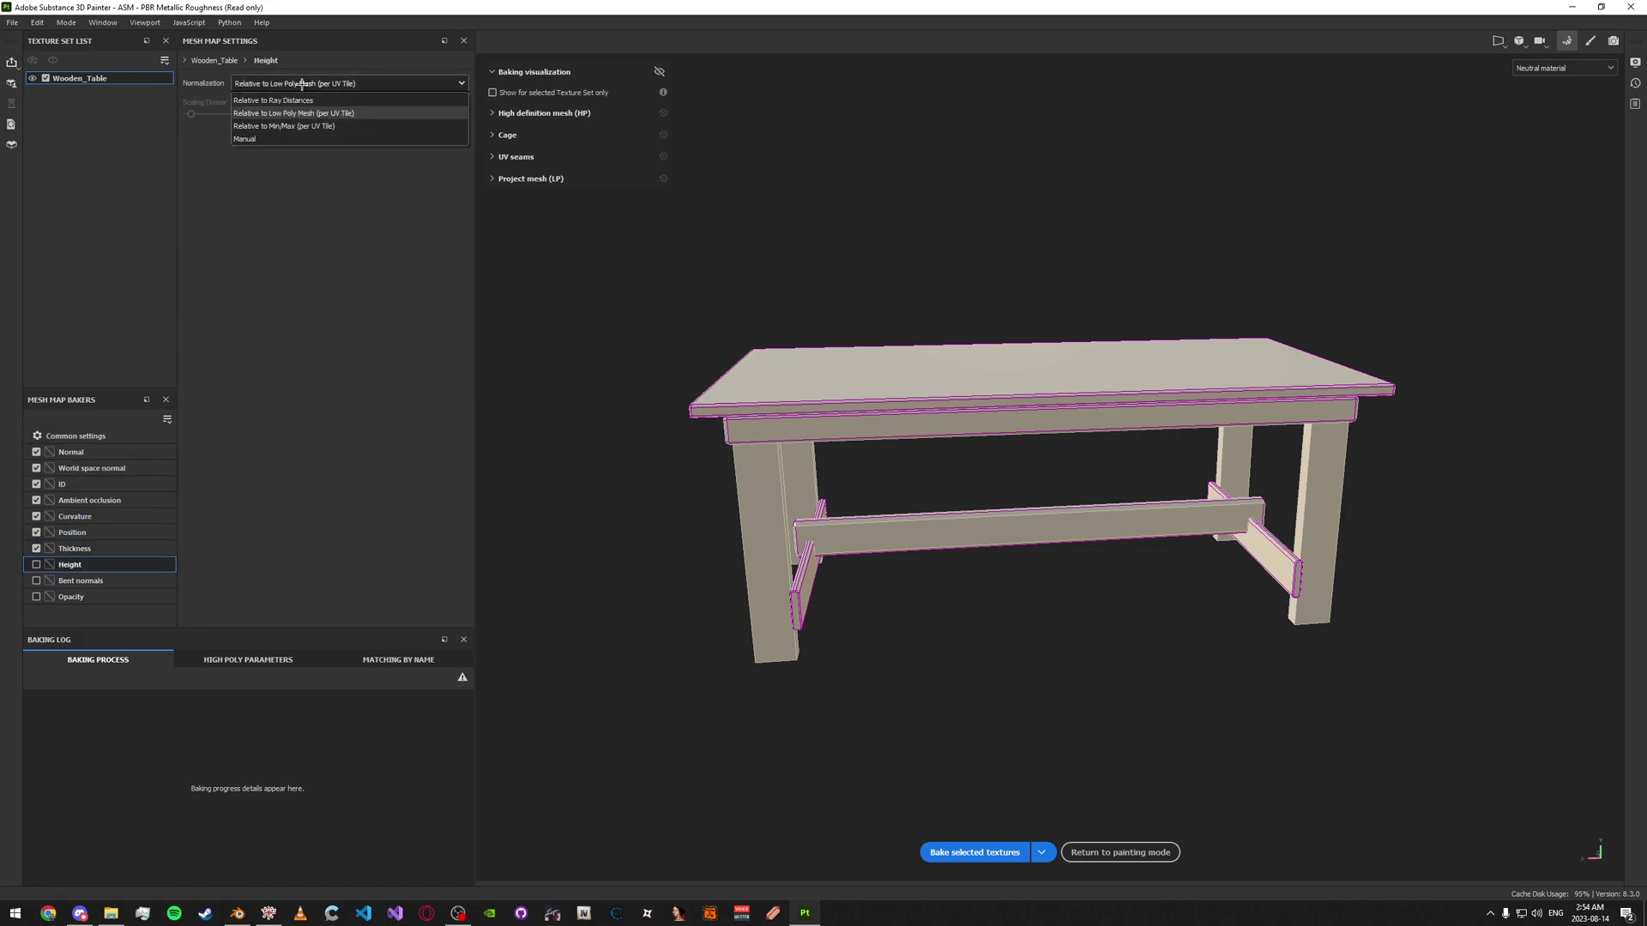
left_click(302, 84)
left_click(98, 581)
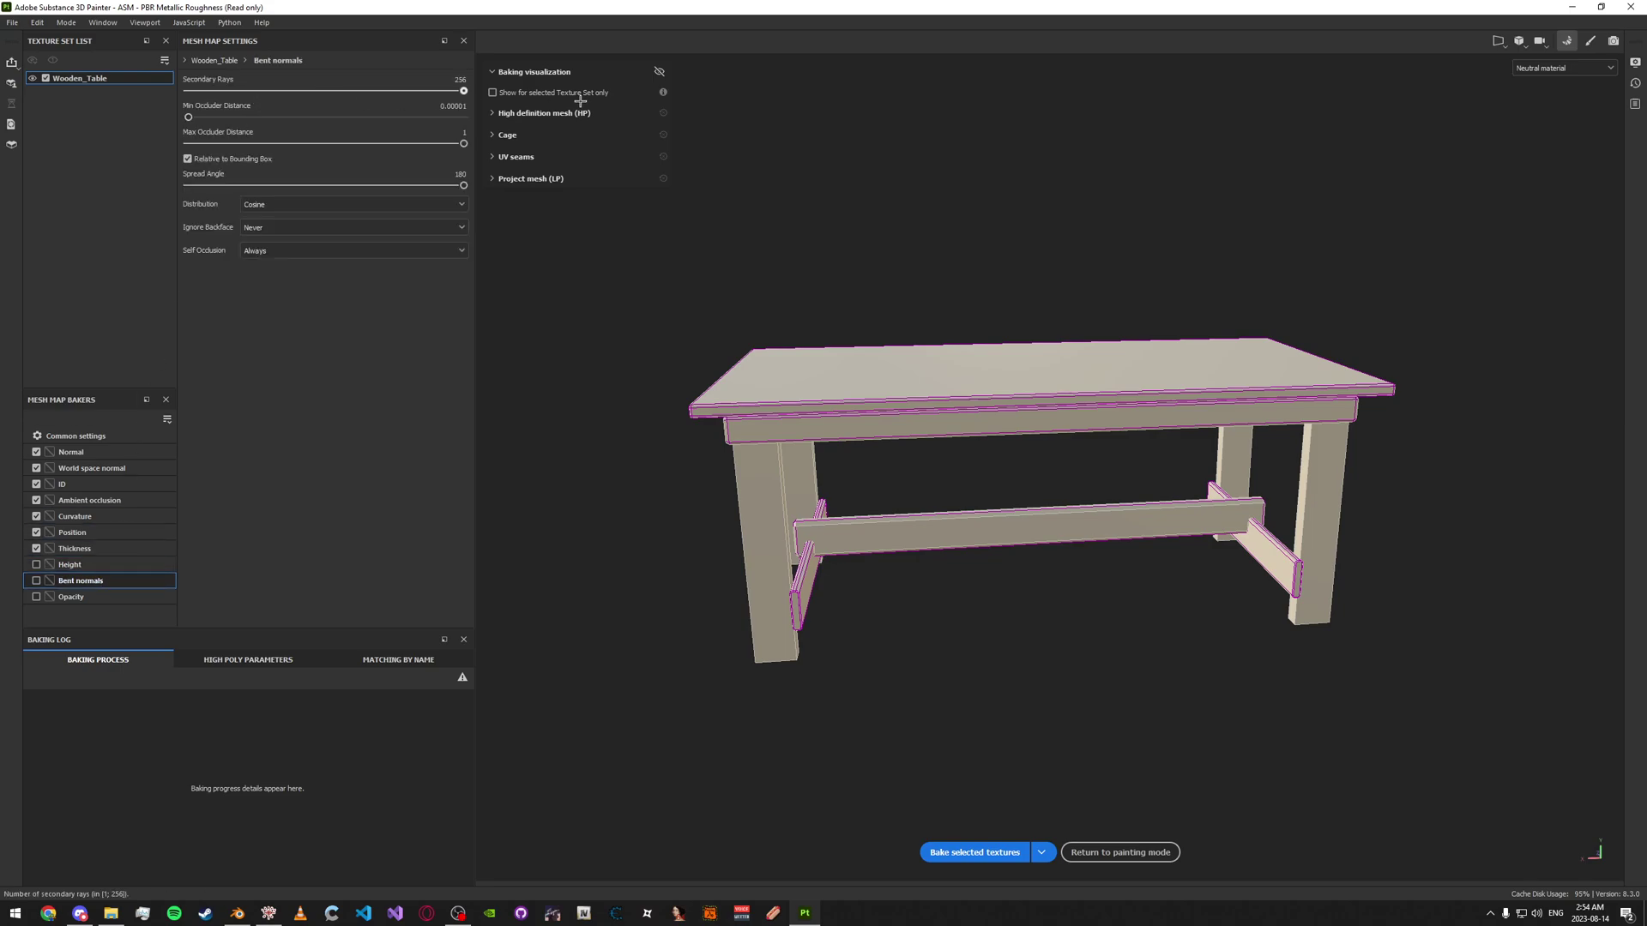
left_click(90, 598)
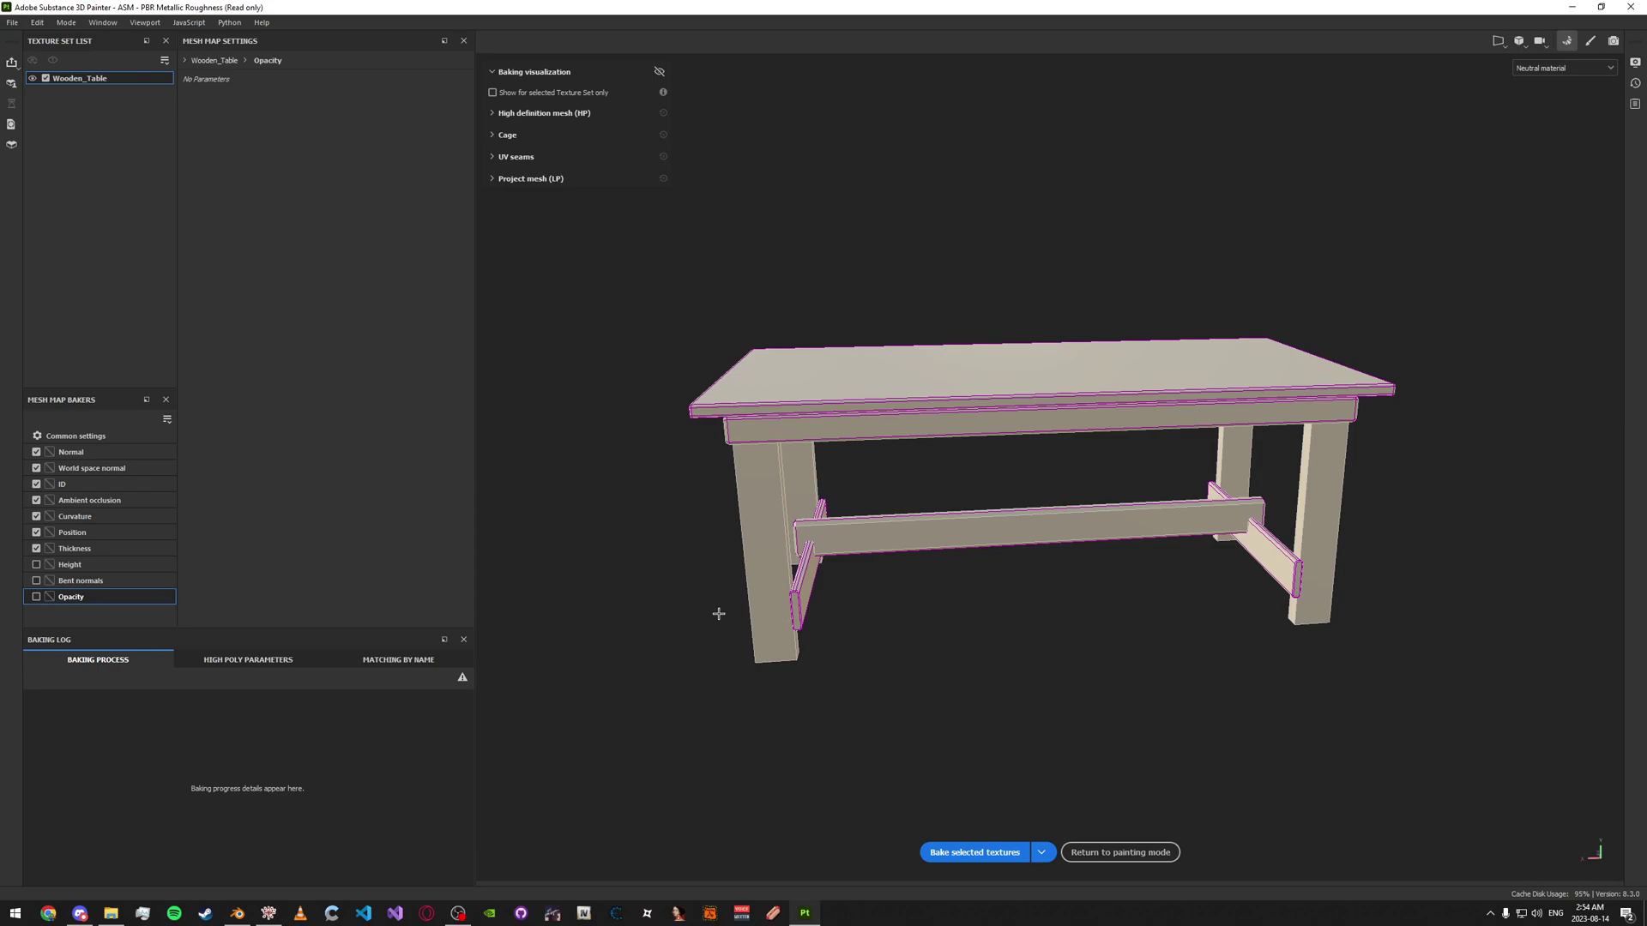
Bake the selected mesh maps for Wooden_Table
left_click(967, 848)
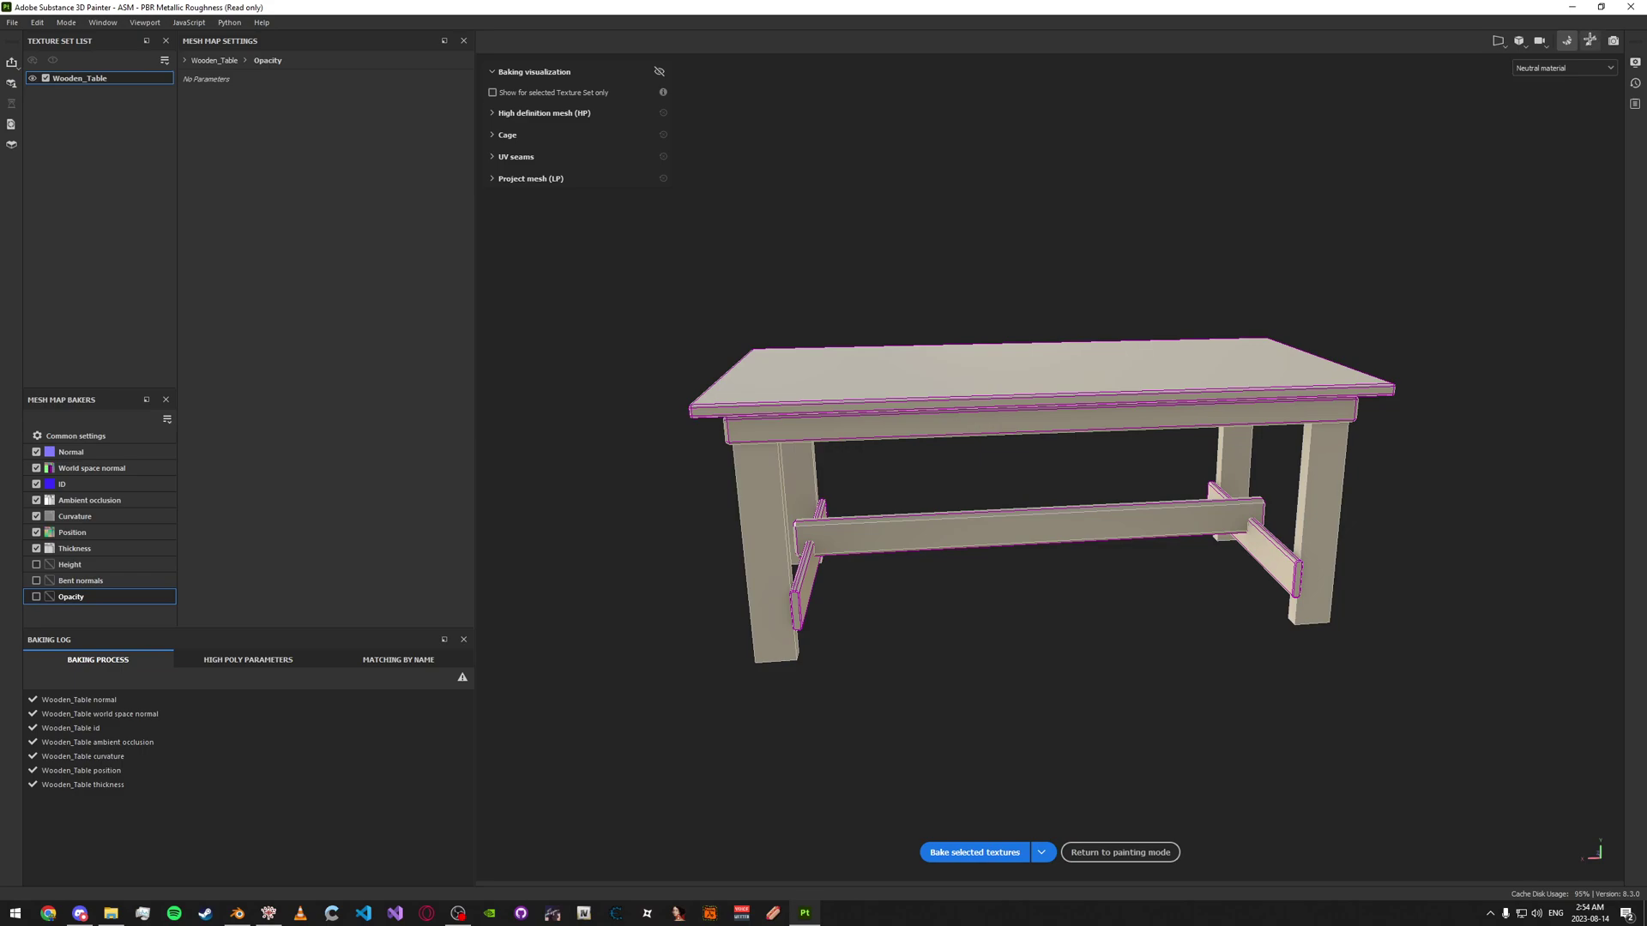
Back in painting mode, drag the wood_plank smart material onto the table
left_click(1589, 41)
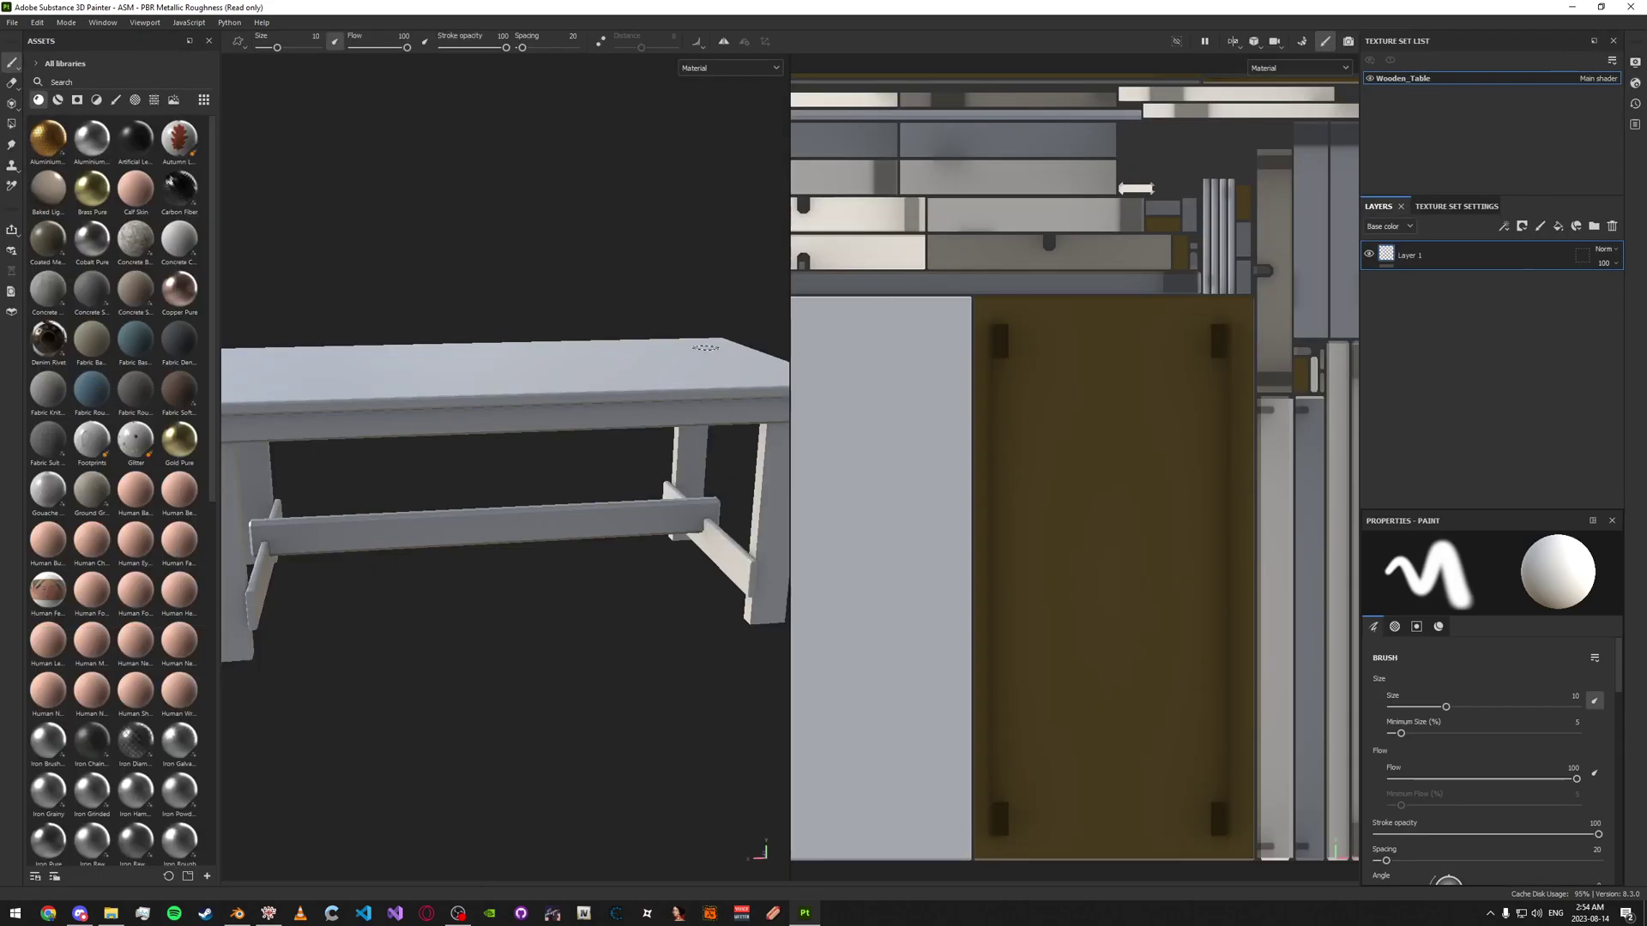
mouse_move(360, 403)
left_mouse_down("alt")
mouse_move(543, 378)
mouse_move(500, 394)
mouse_move(486, 376)
left_mouse_up("alt")
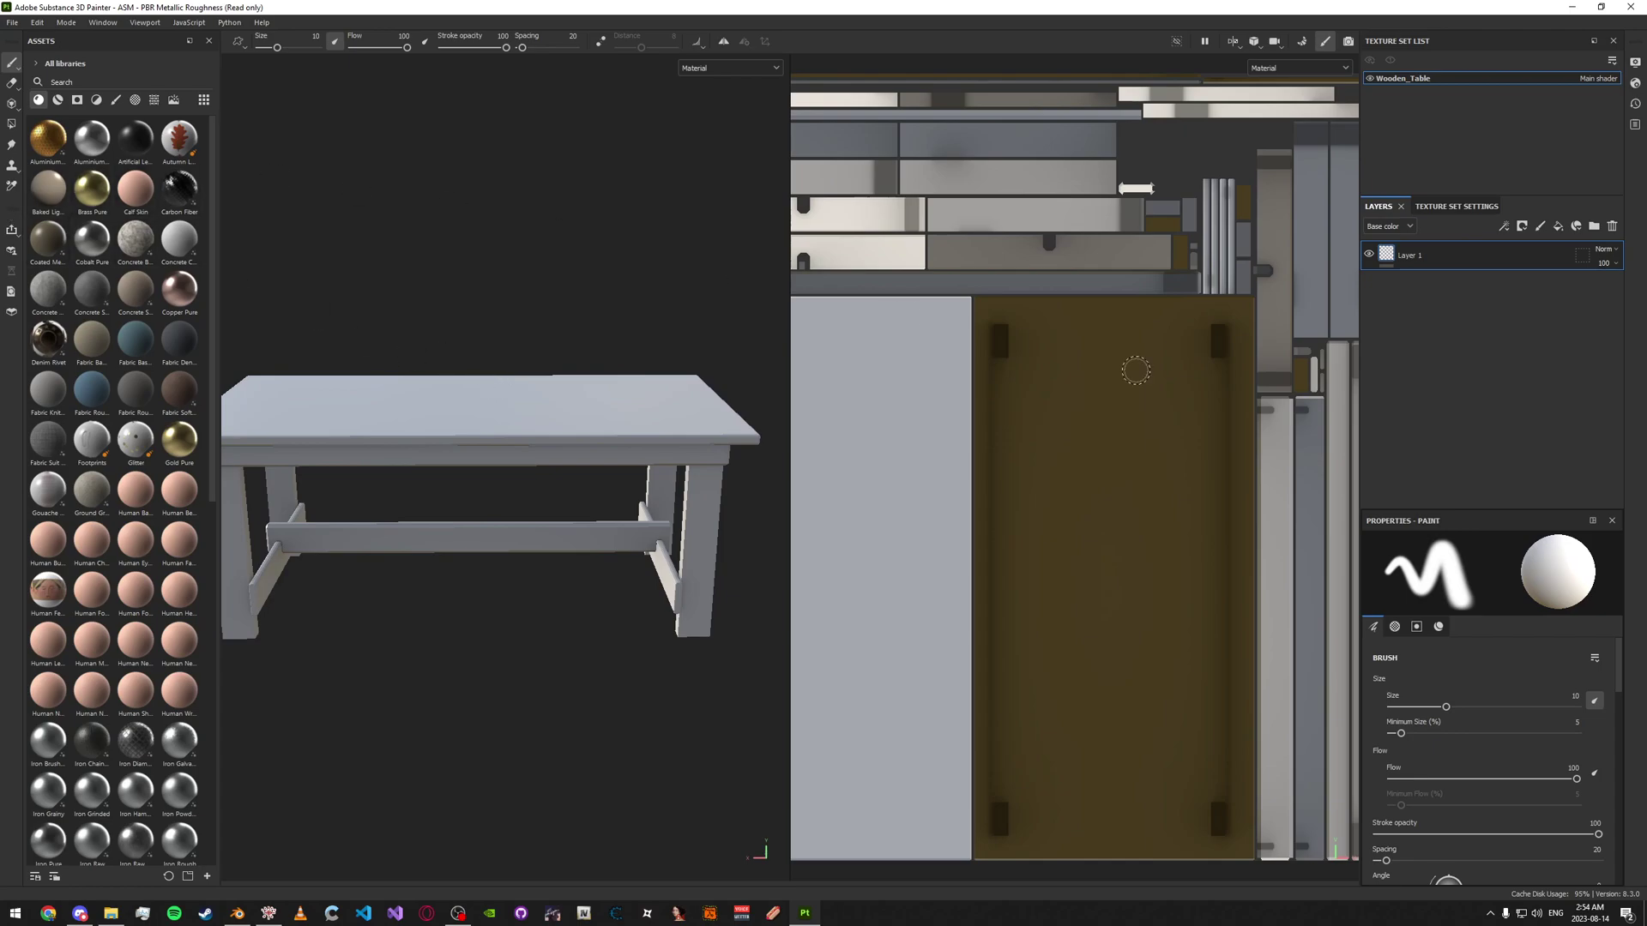
mouse_move(616, 410)
left_mouse_down("alt")
mouse_move(551, 352)
mouse_move(532, 367)
mouse_move(780, 391)
mouse_move(550, 385)
mouse_move(558, 357)
mouse_move(553, 382)
left_mouse_up("alt")
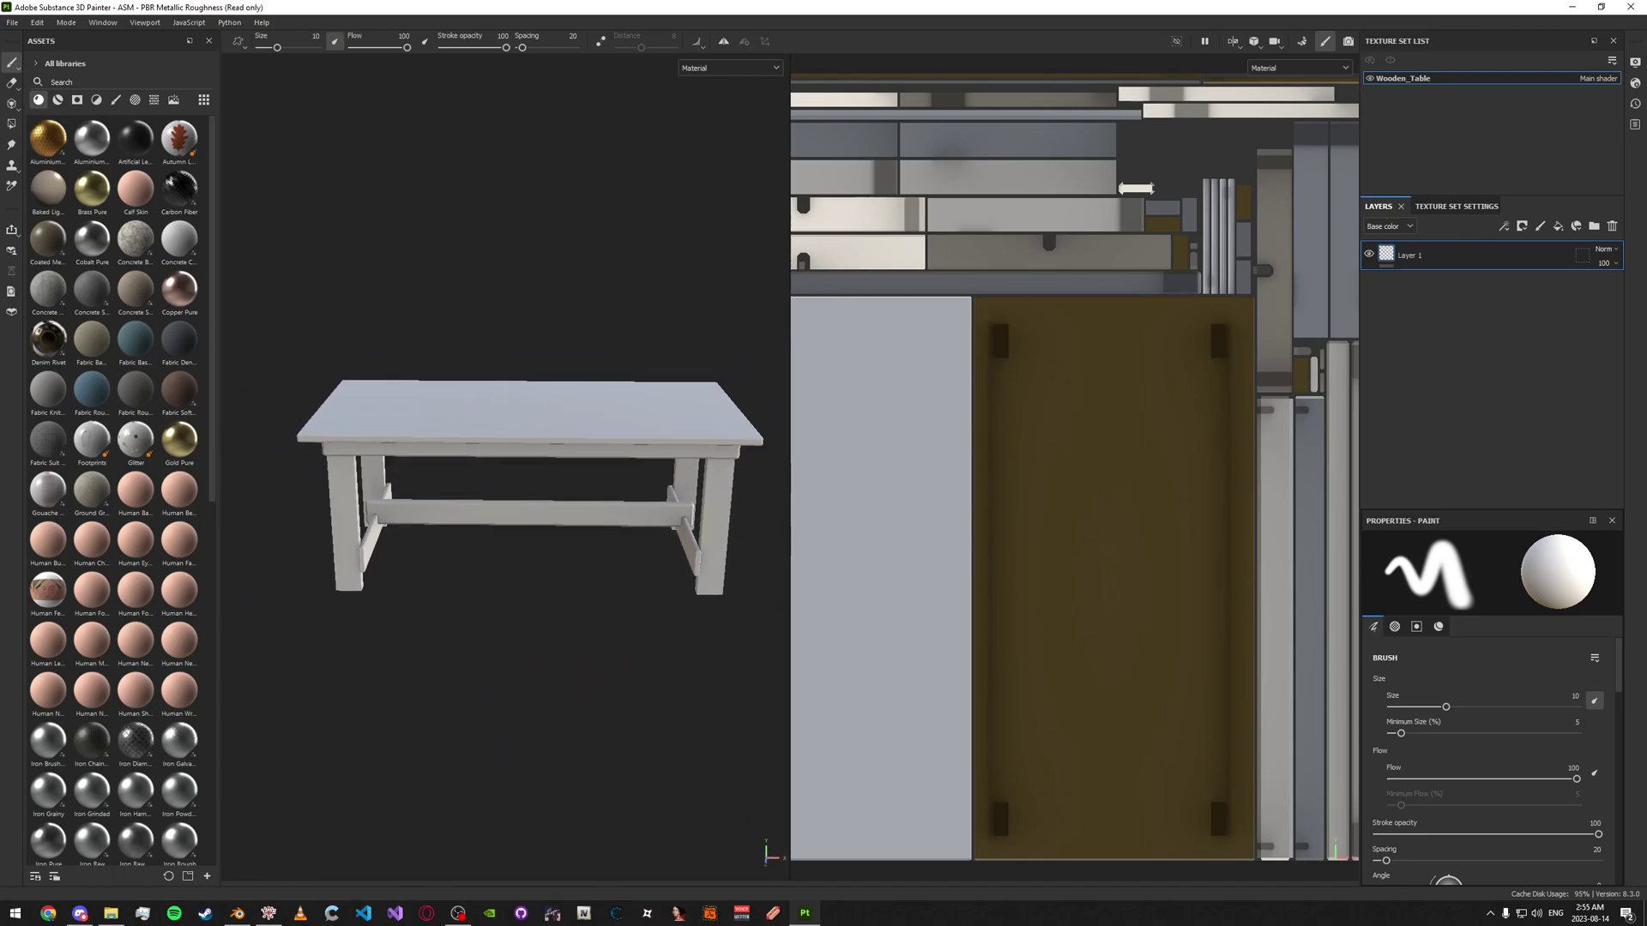
left_click(58, 99)
scroll(103, 283, "down", 10)
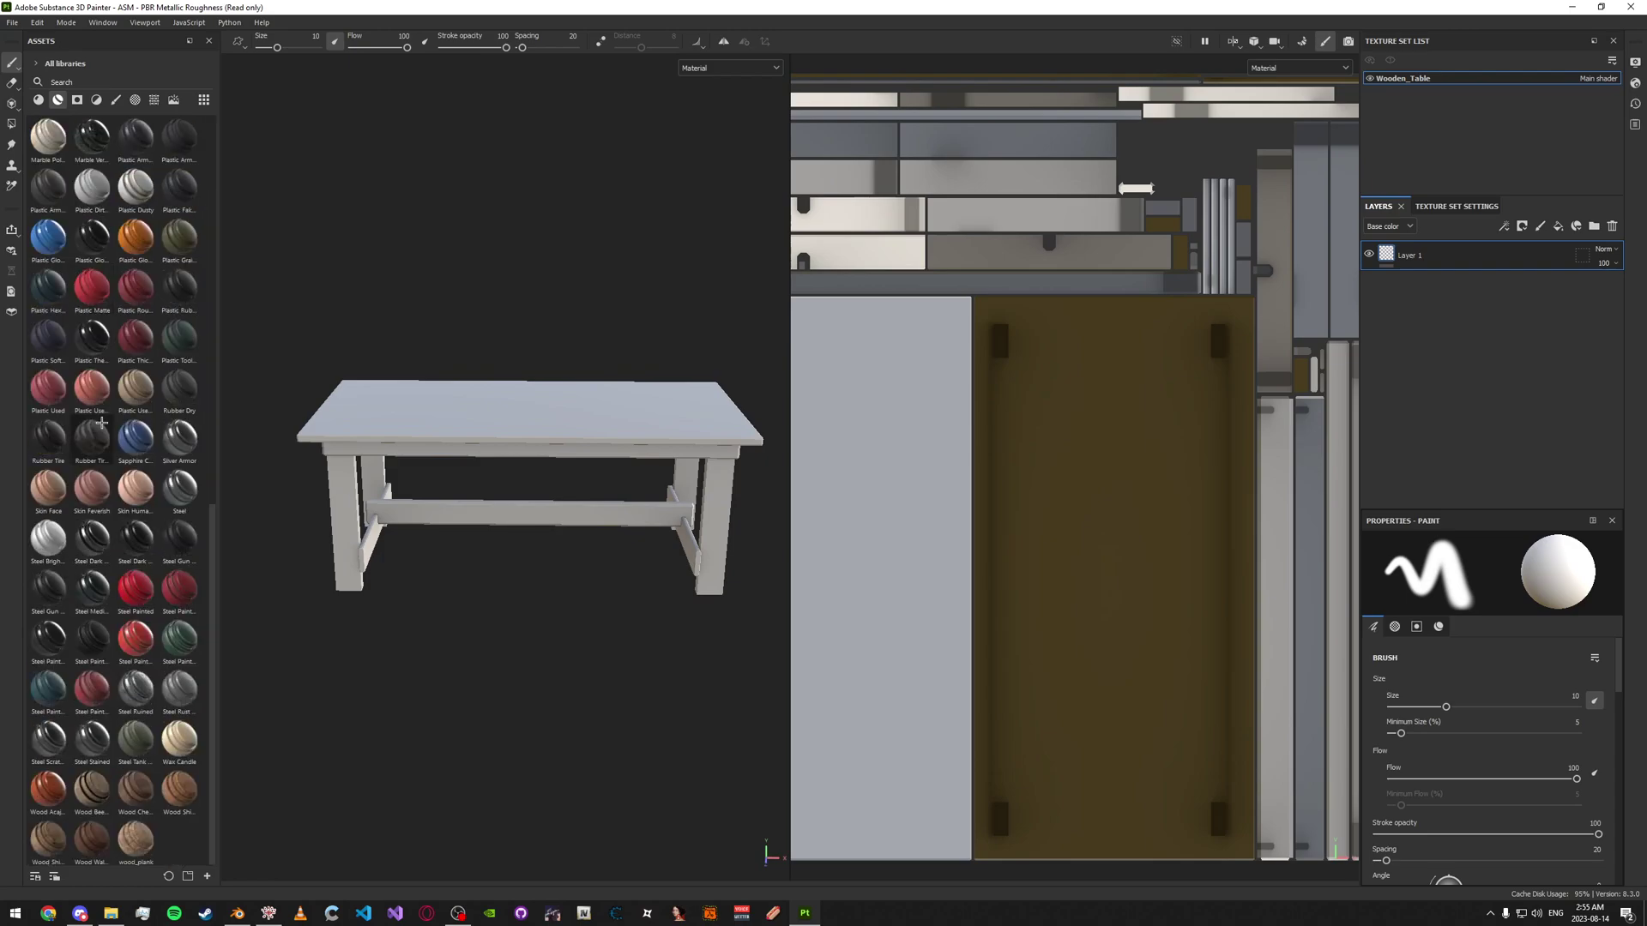
left_click_drag(139, 843, 565, 468)
scroll(402, 445, "up", 5)
scroll(648, 575, "up", 2)
scroll(565, 464, "up", 6)
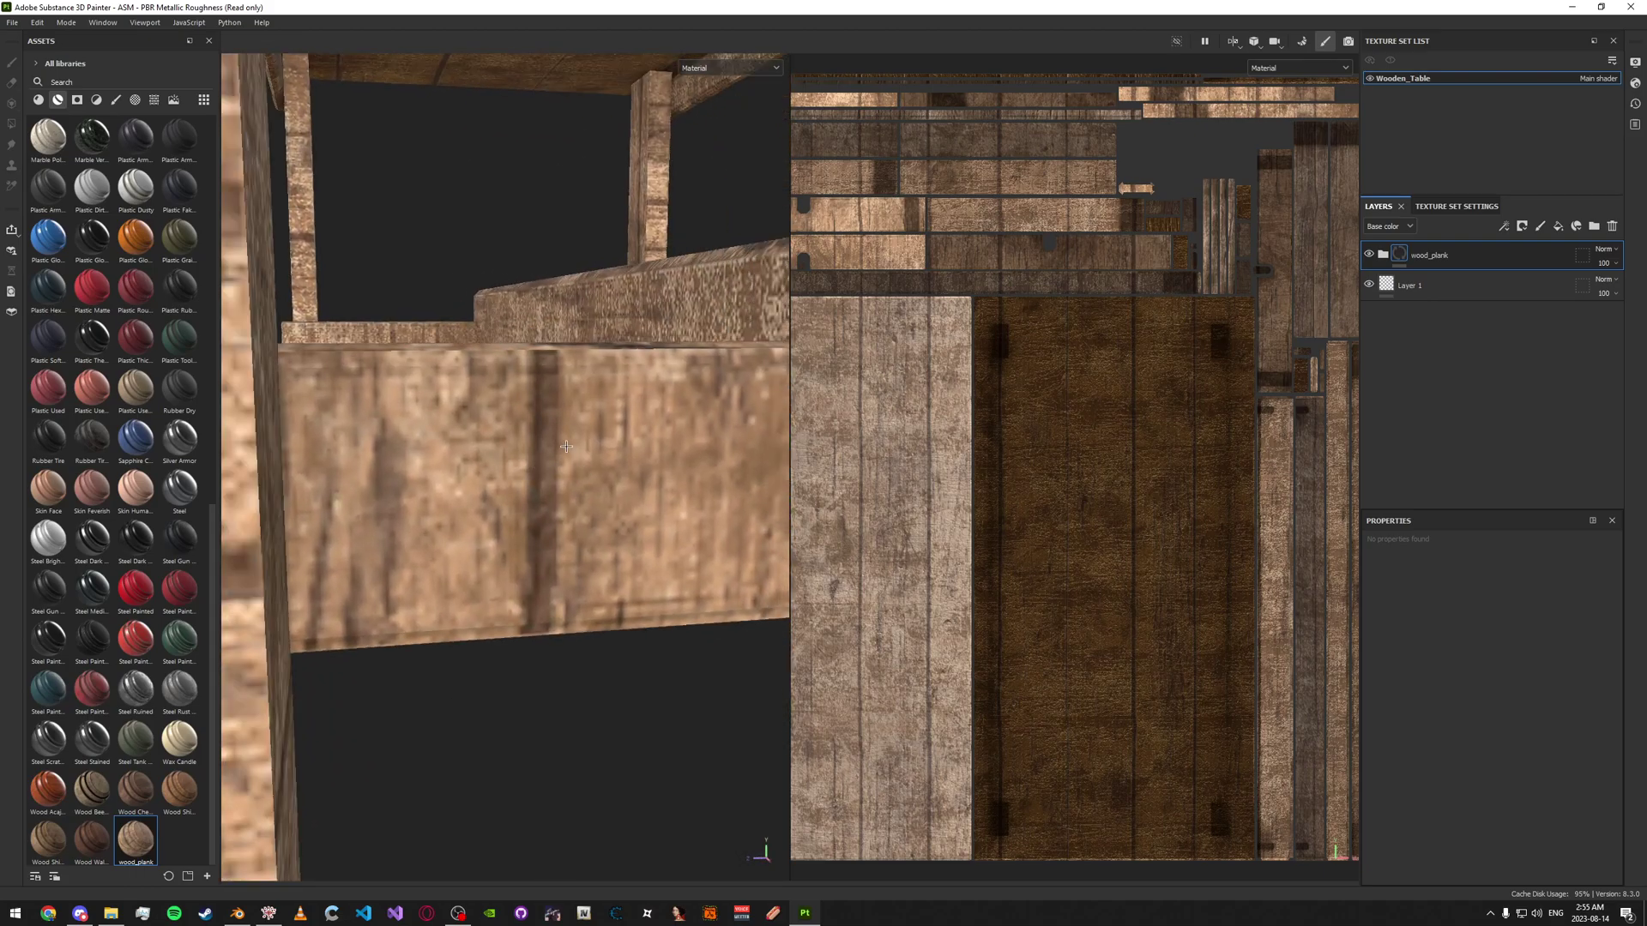
mouse_move(595, 452)
left_mouse_down("alt")
mouse_move(549, 450)
mouse_move(560, 459)
left_mouse_up("alt")
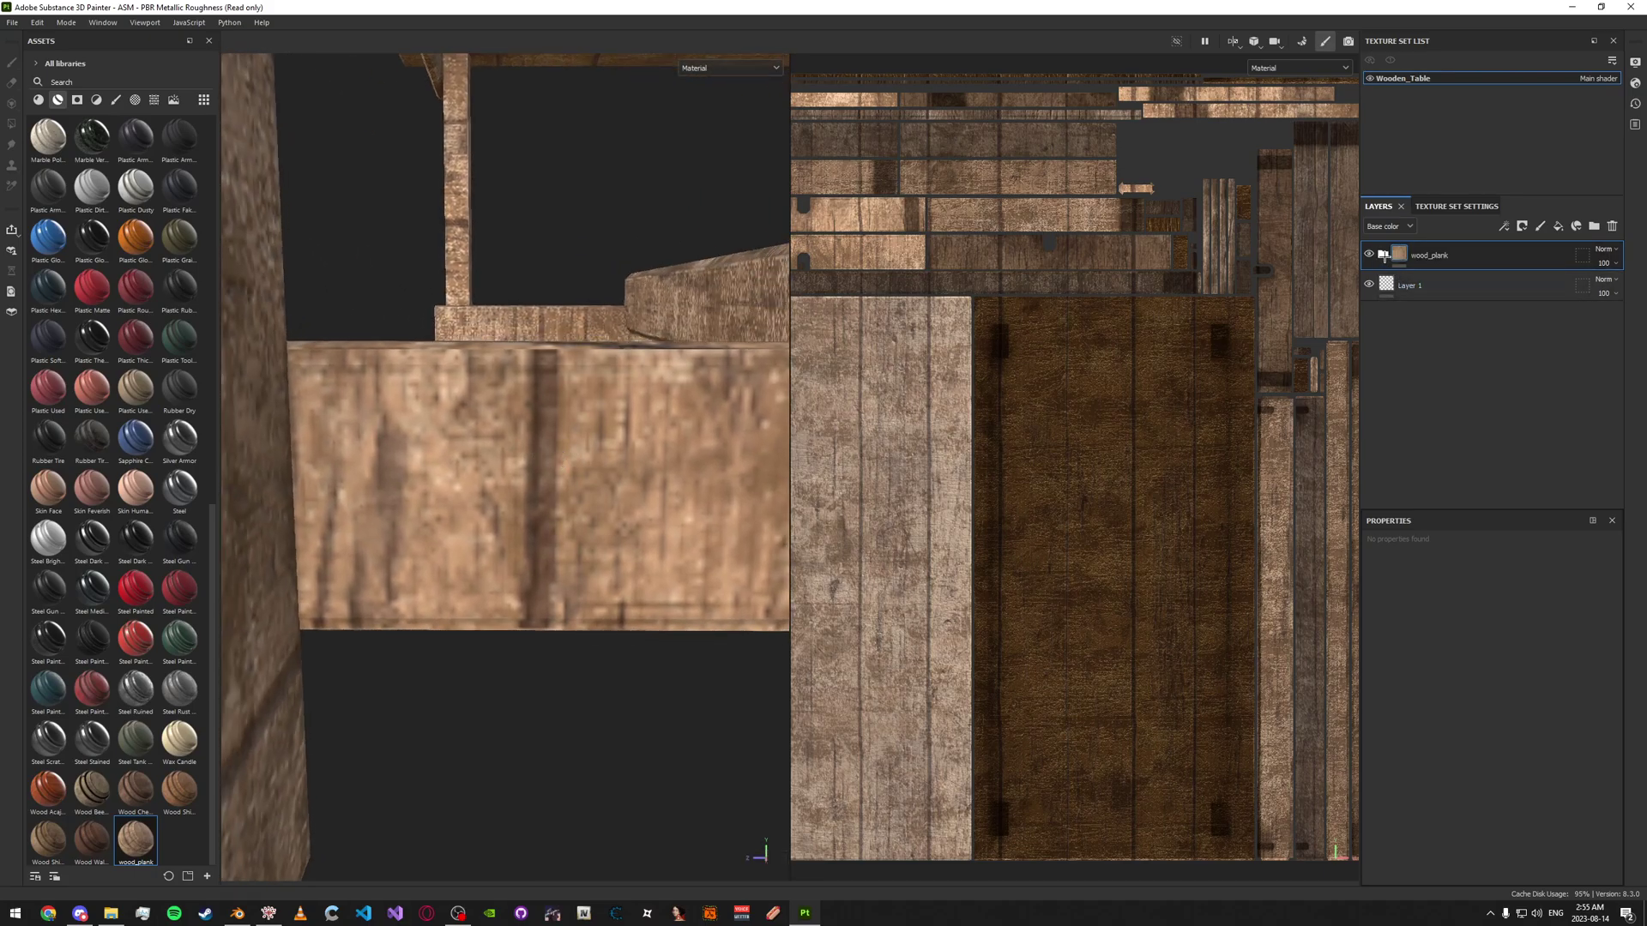
Expand wood_plank, add a white mask to creux copy, and paint out the dark stripe
left_click(1383, 254)
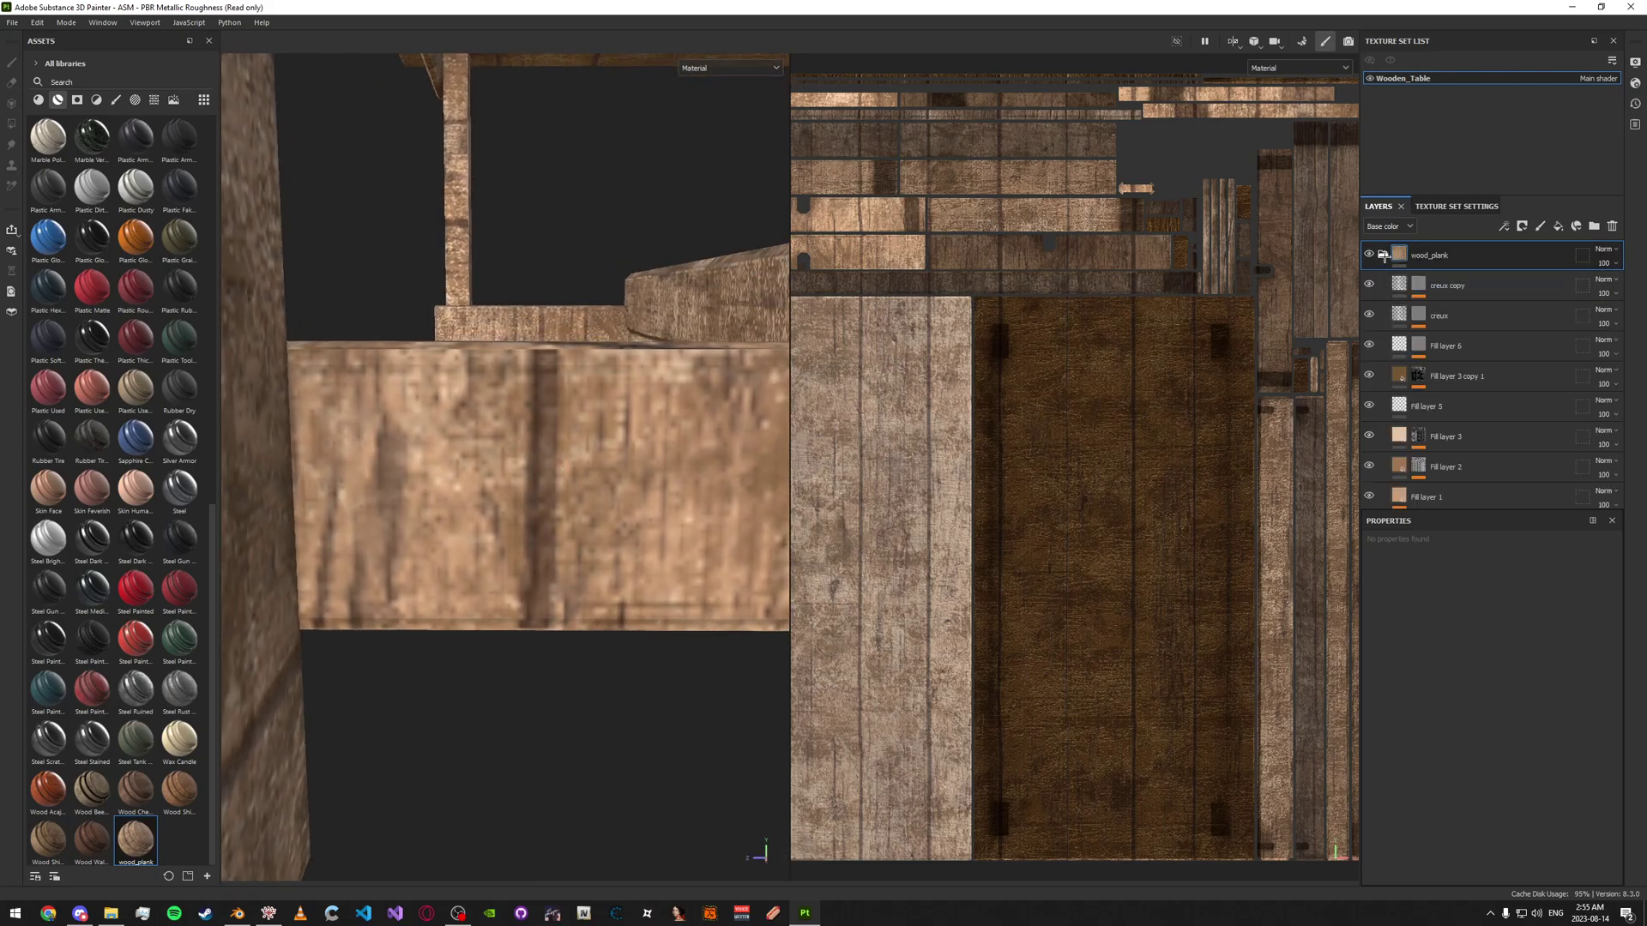
left_click(1423, 283)
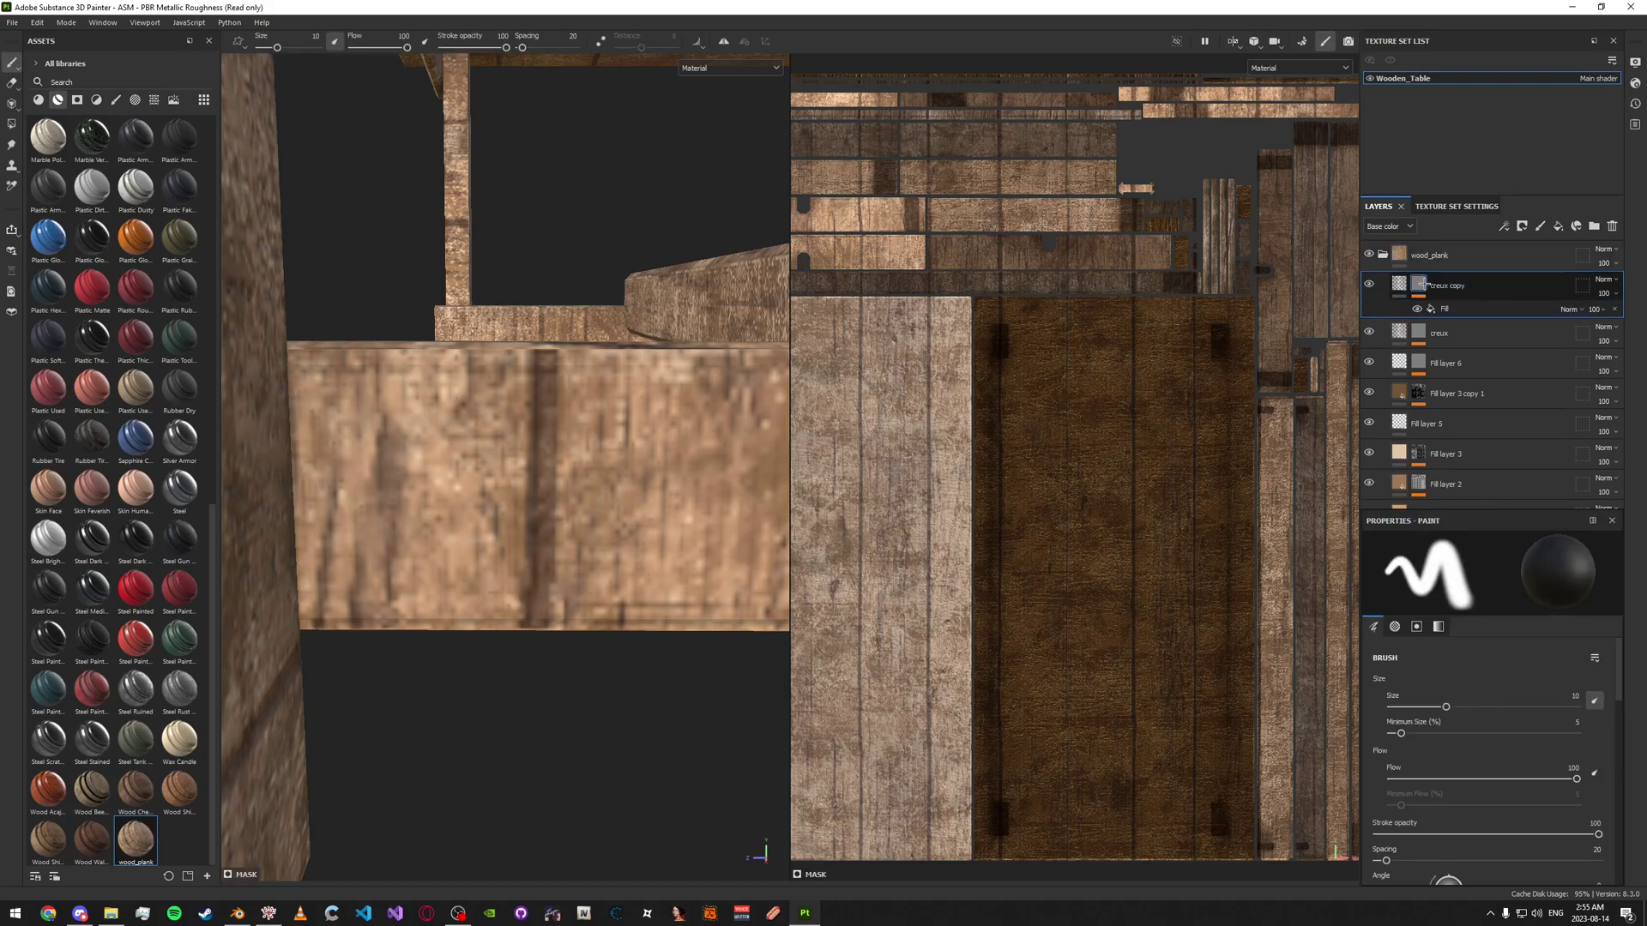
right_click(1421, 283)
left_click(1471, 294)
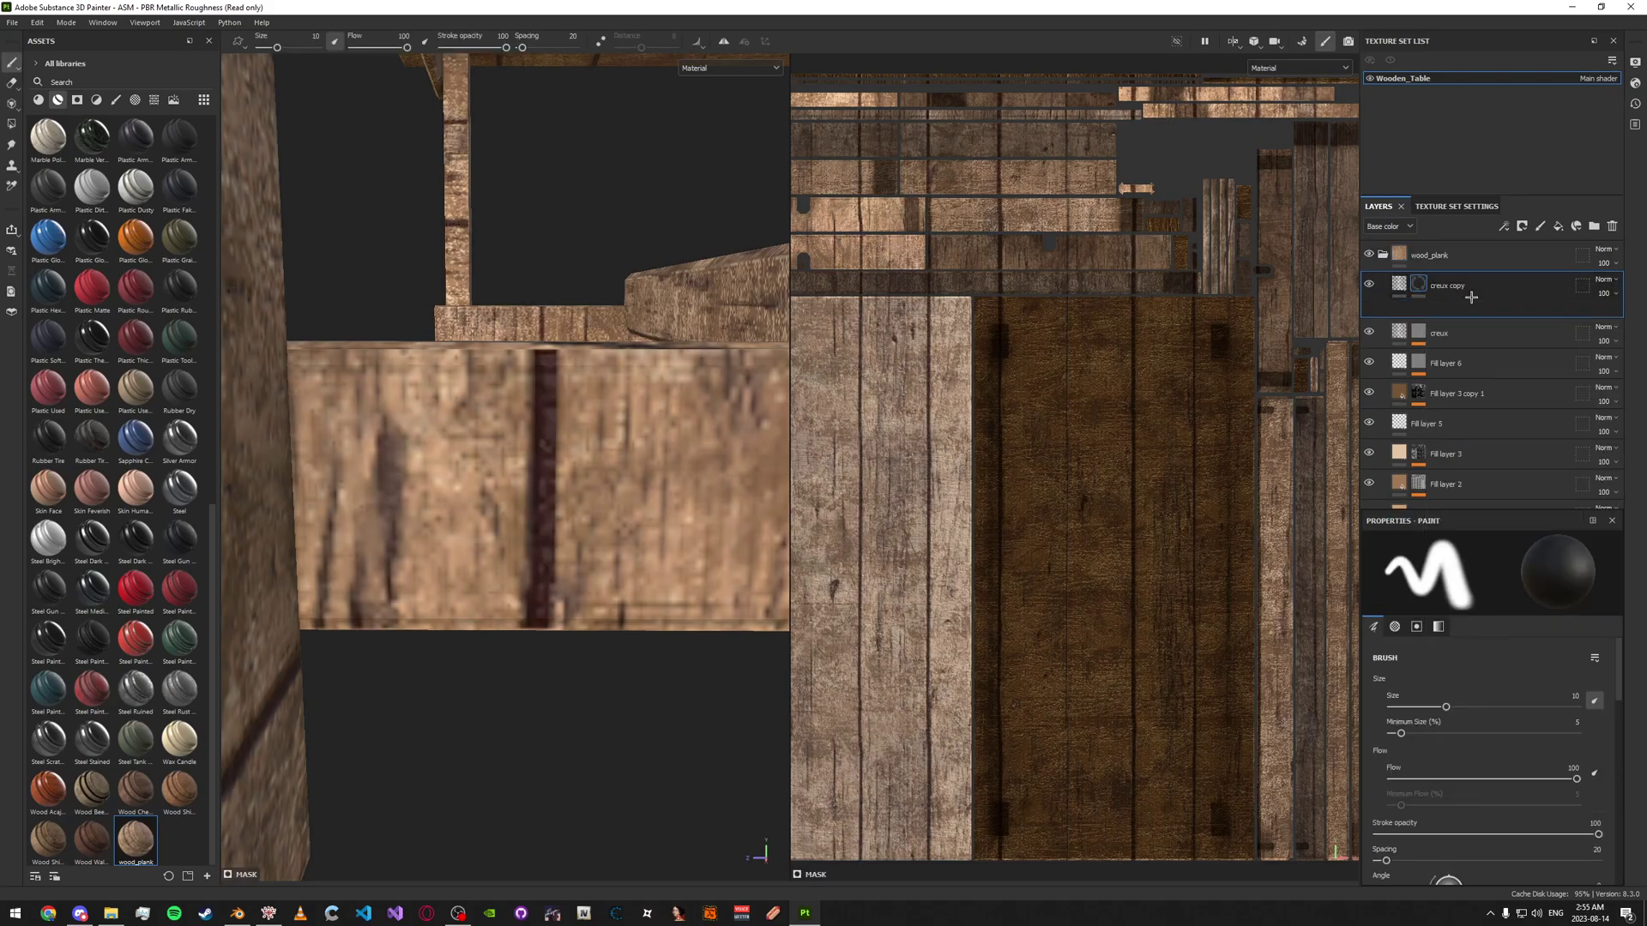
left_click_drag(532, 399, 553, 626)
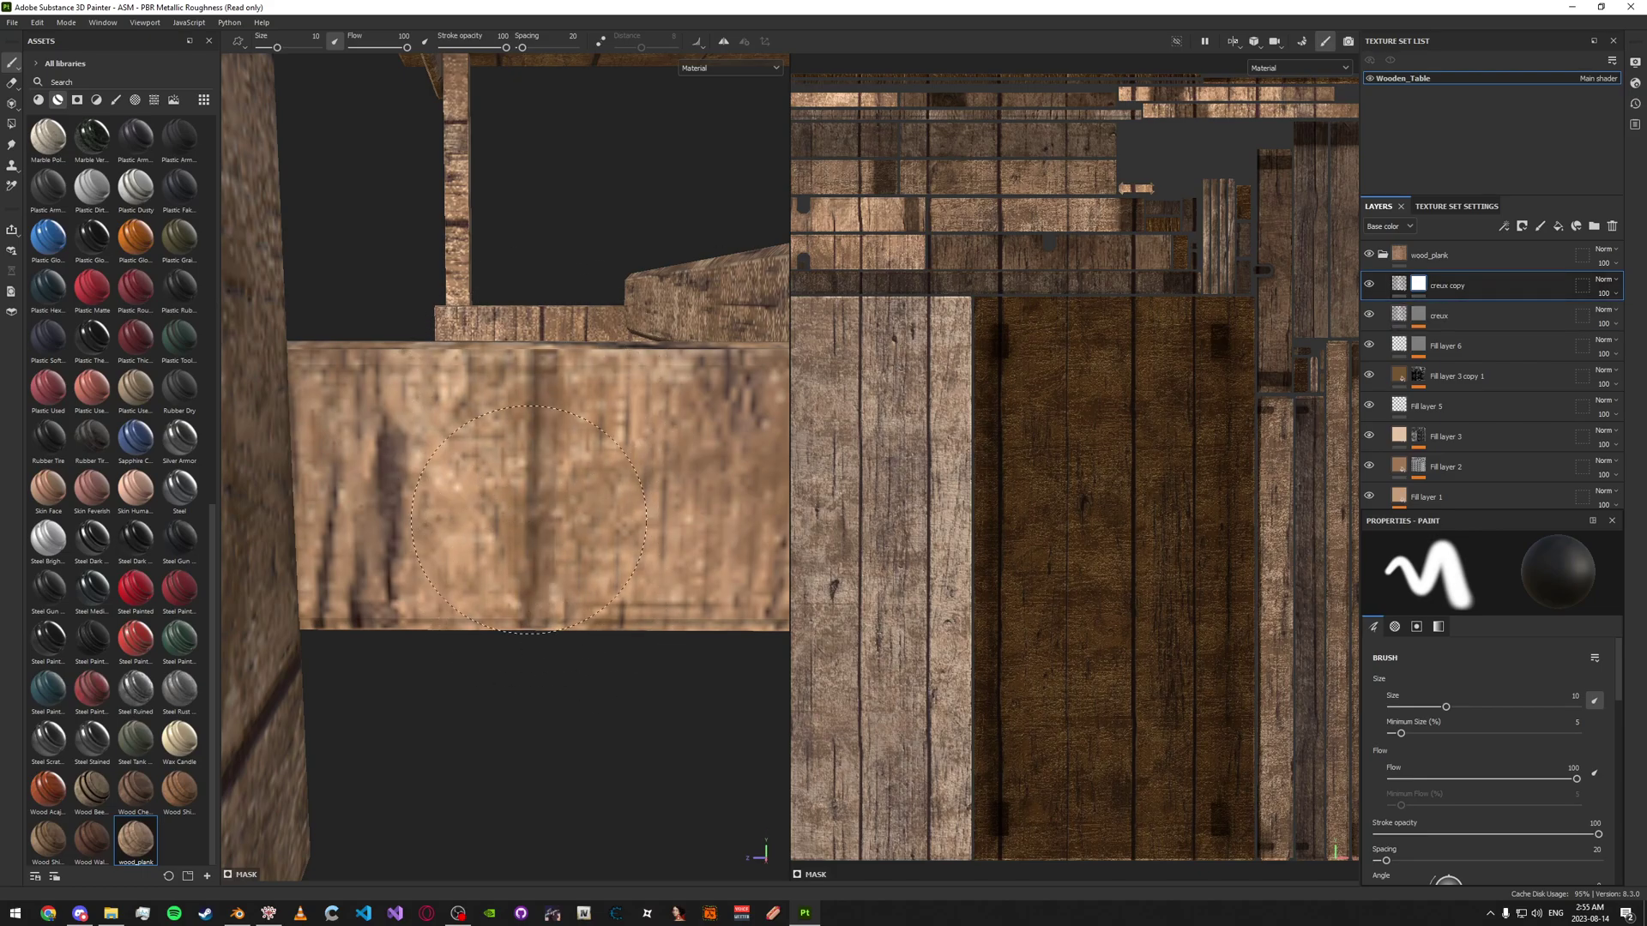
left_click_drag(557, 532, 549, 488, "alt")
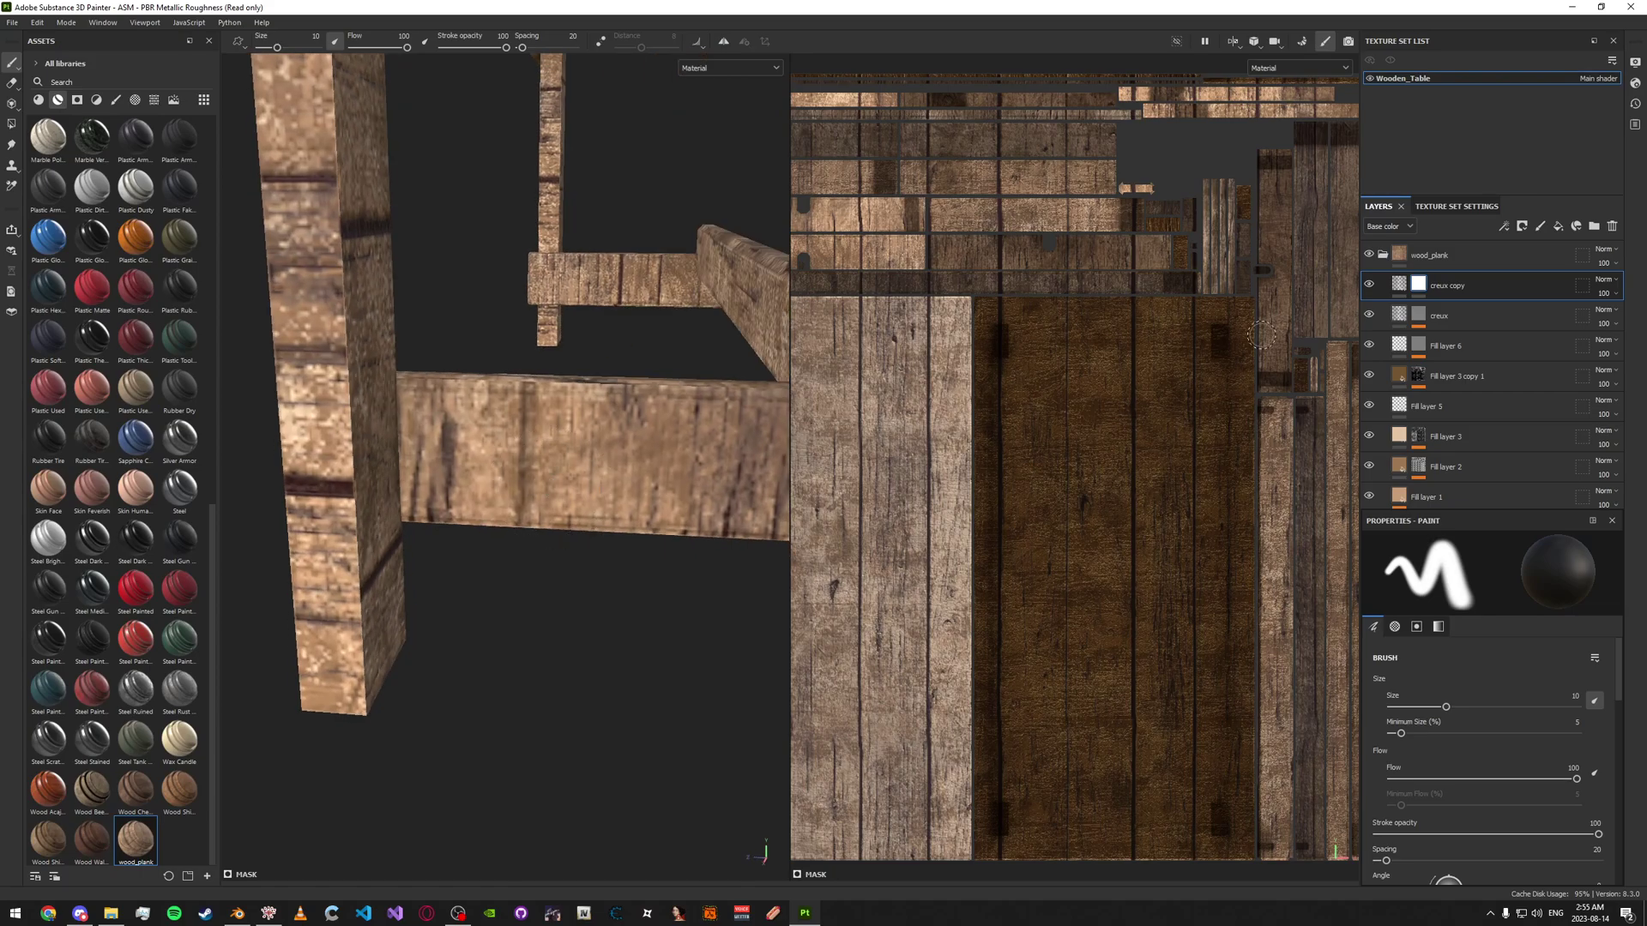
Mask the creux layer and paint over its stripe, then add a black mask to Fill layer 6
left_click(1458, 316)
right_click(1459, 316)
left_click(1497, 343)
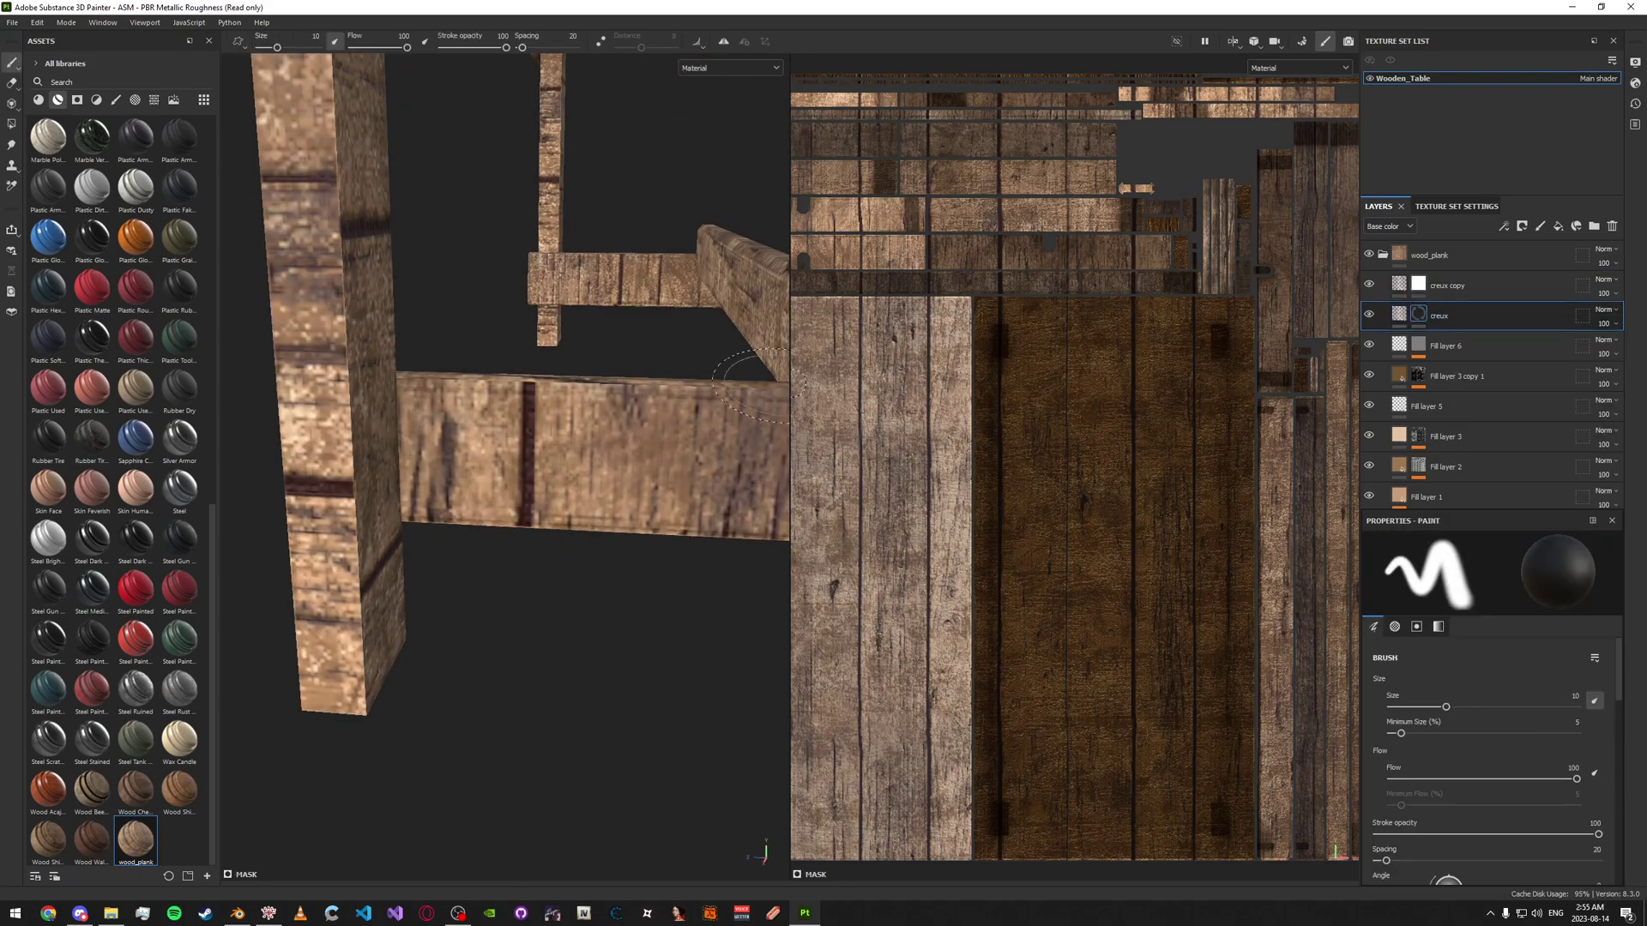
left_click_drag(528, 377, 530, 532)
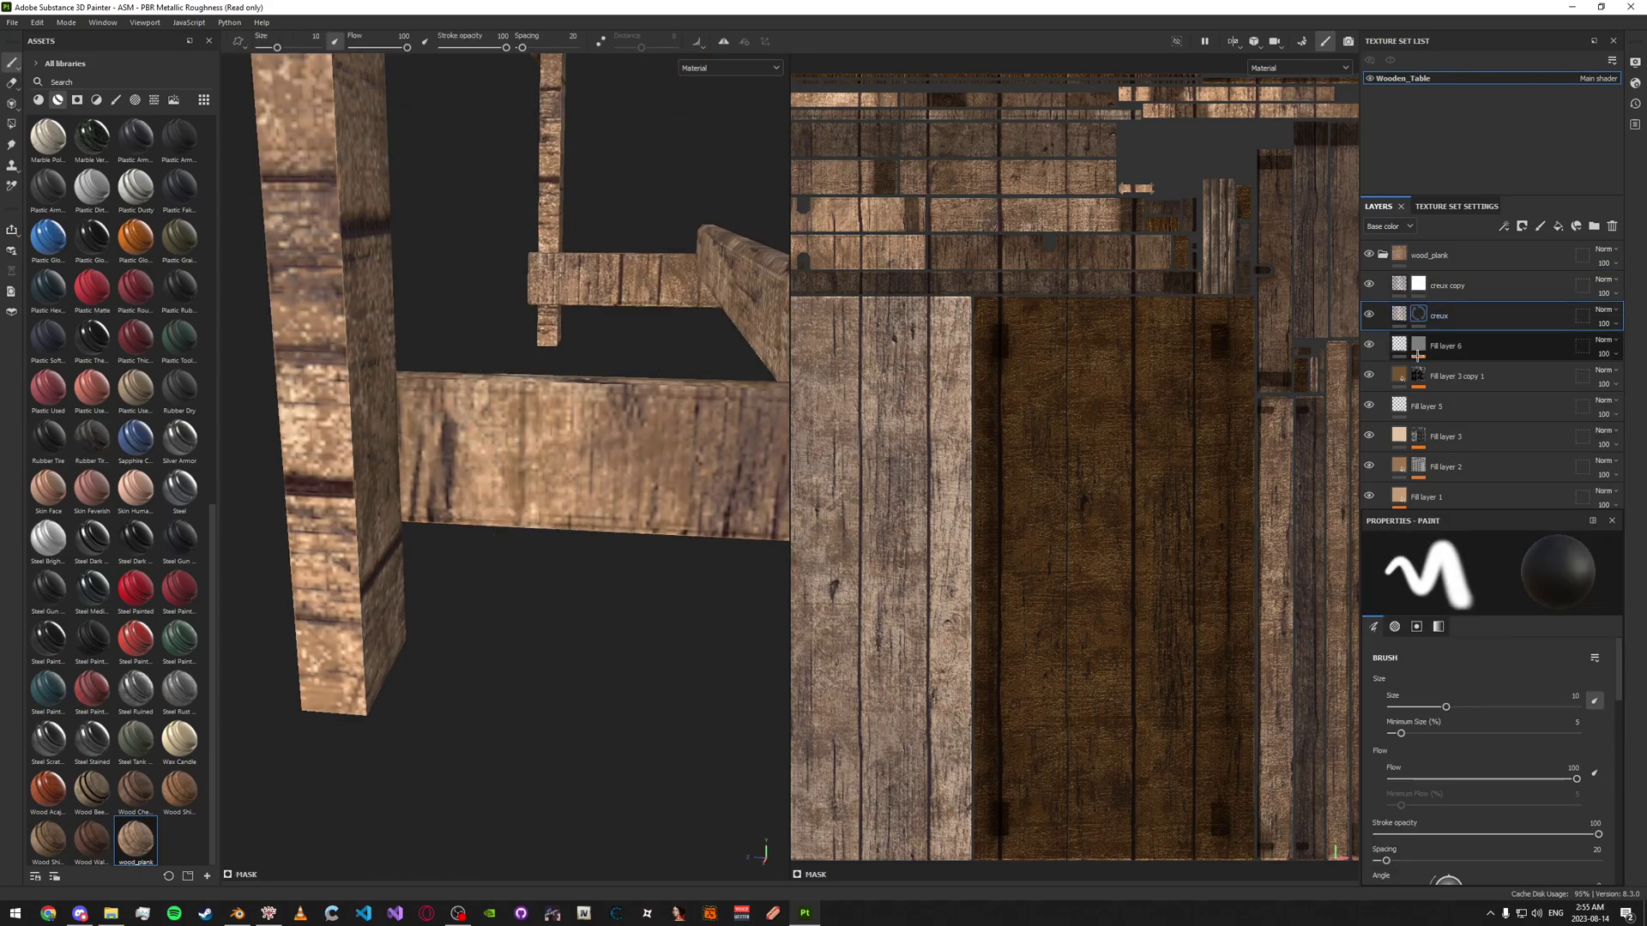
left_click(1447, 346)
right_click(1456, 345)
left_click(1500, 25)
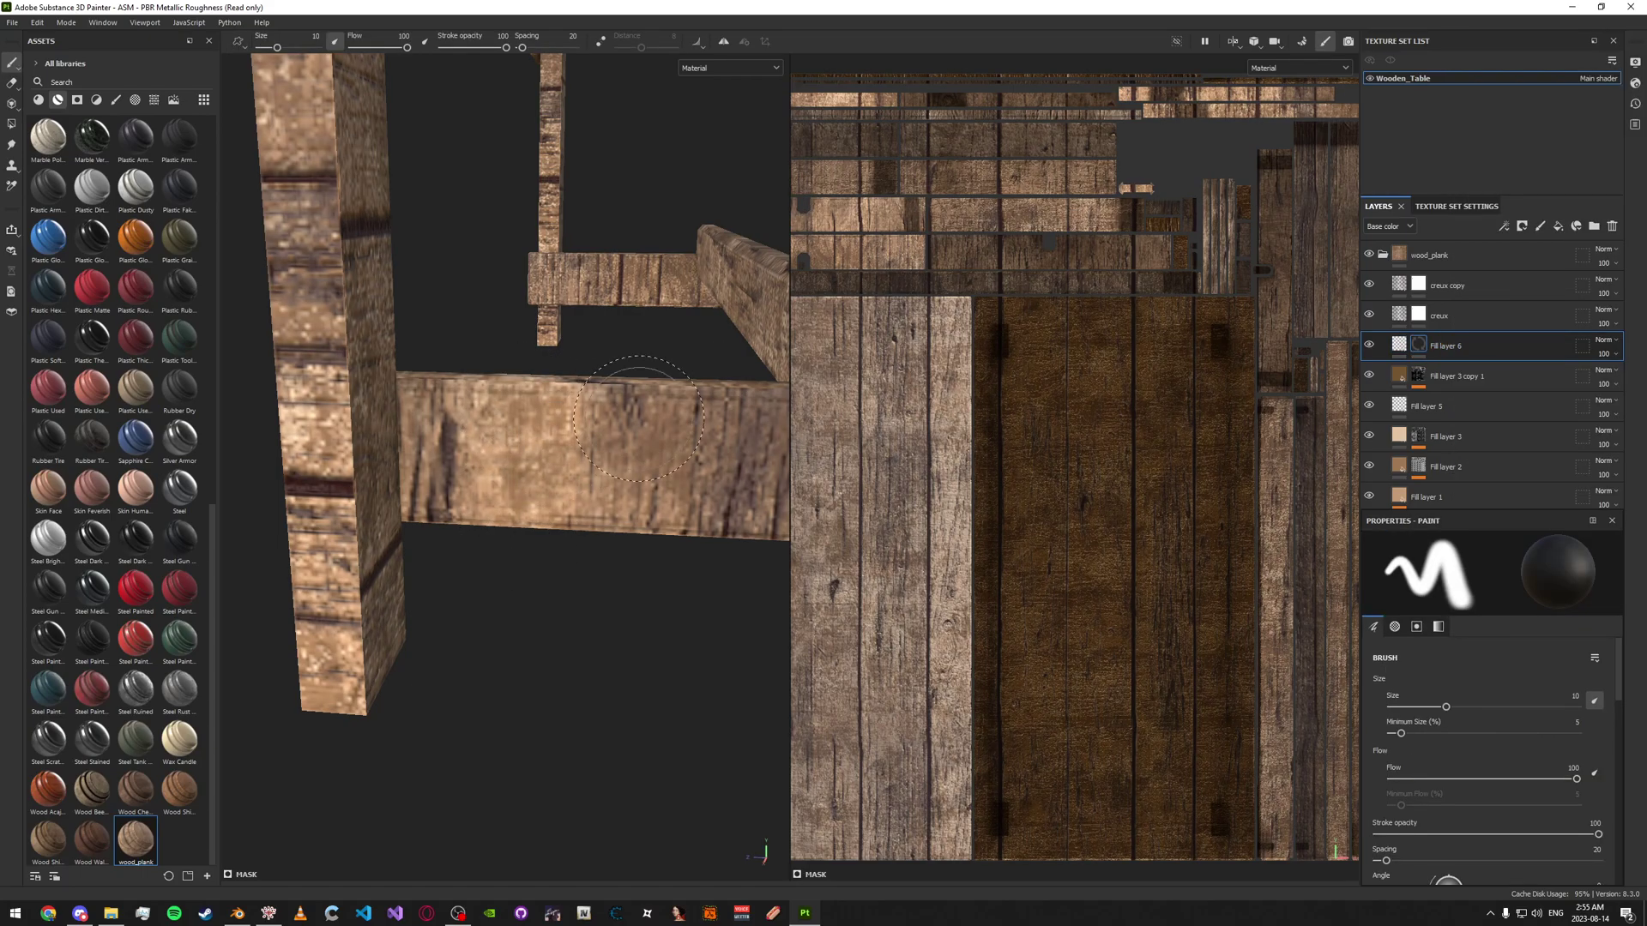
left_click_drag(635, 373, 553, 373, "alt")
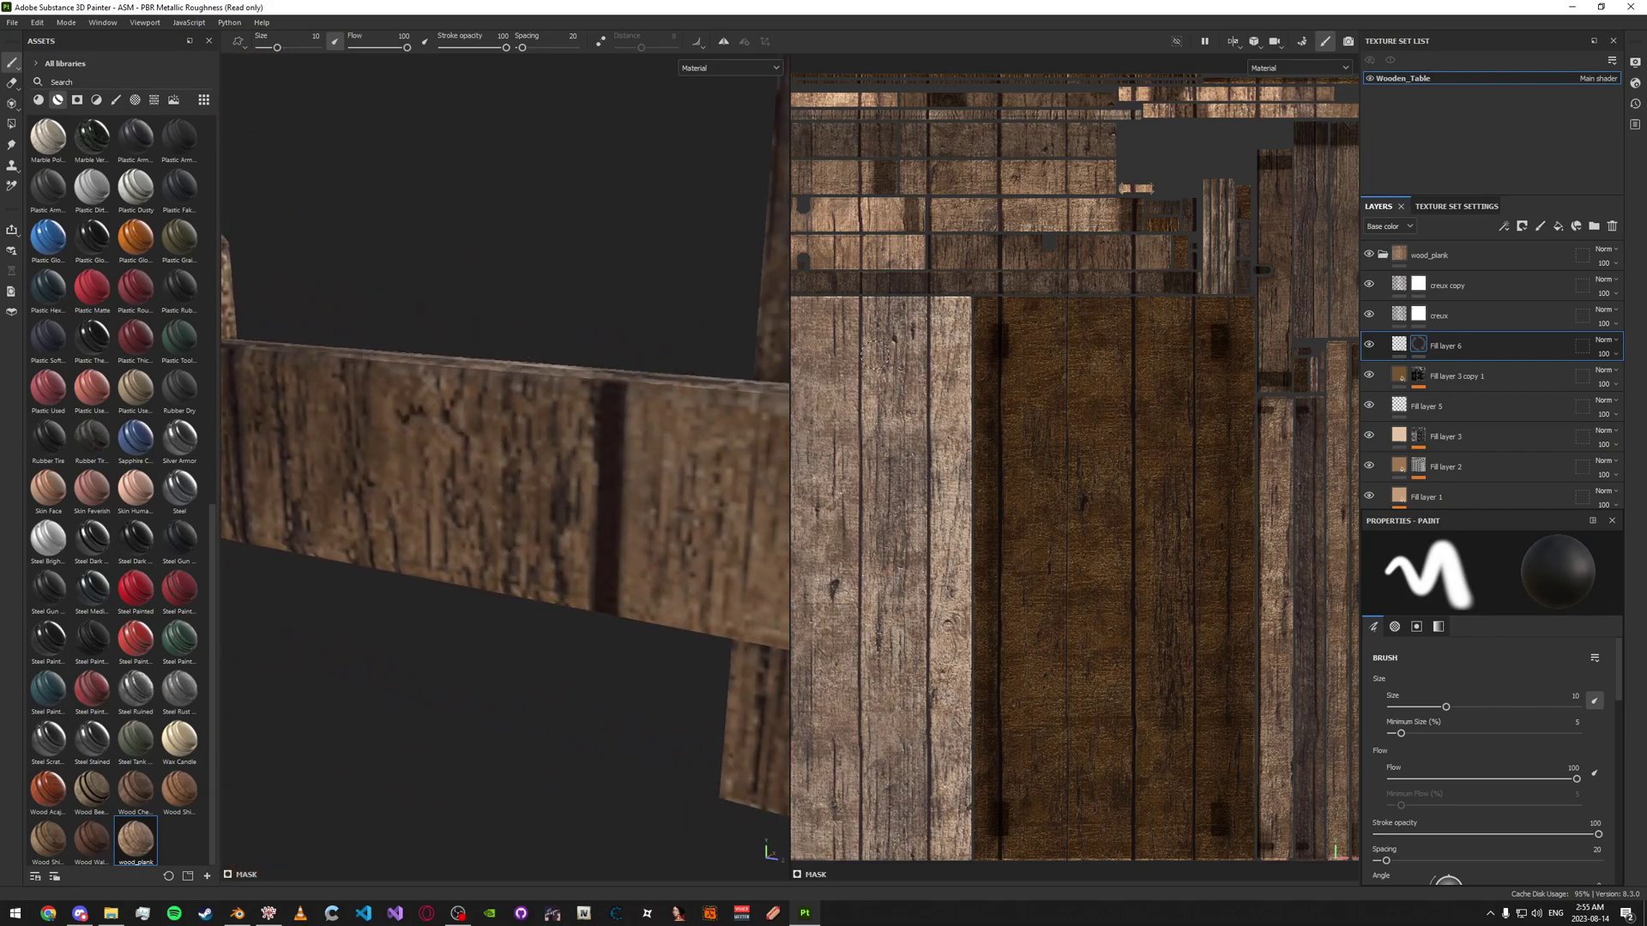
Compare the creux, creux copy and Fill layer 6 layers around the legs and rails
left_click(1458, 316)
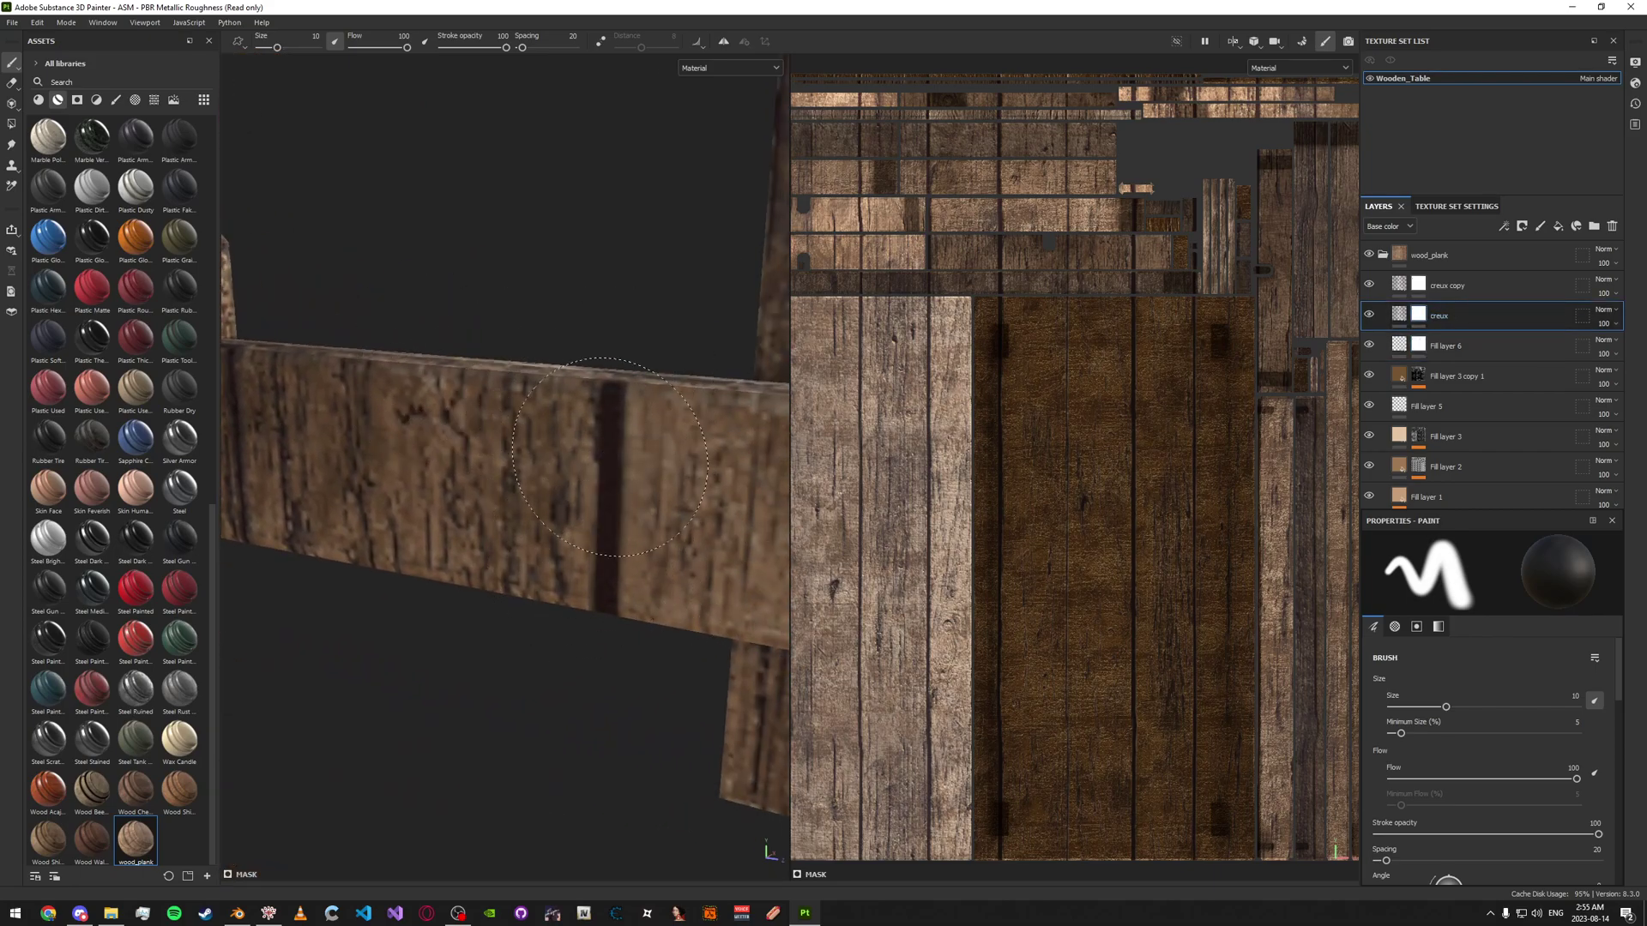
left_click(1459, 286)
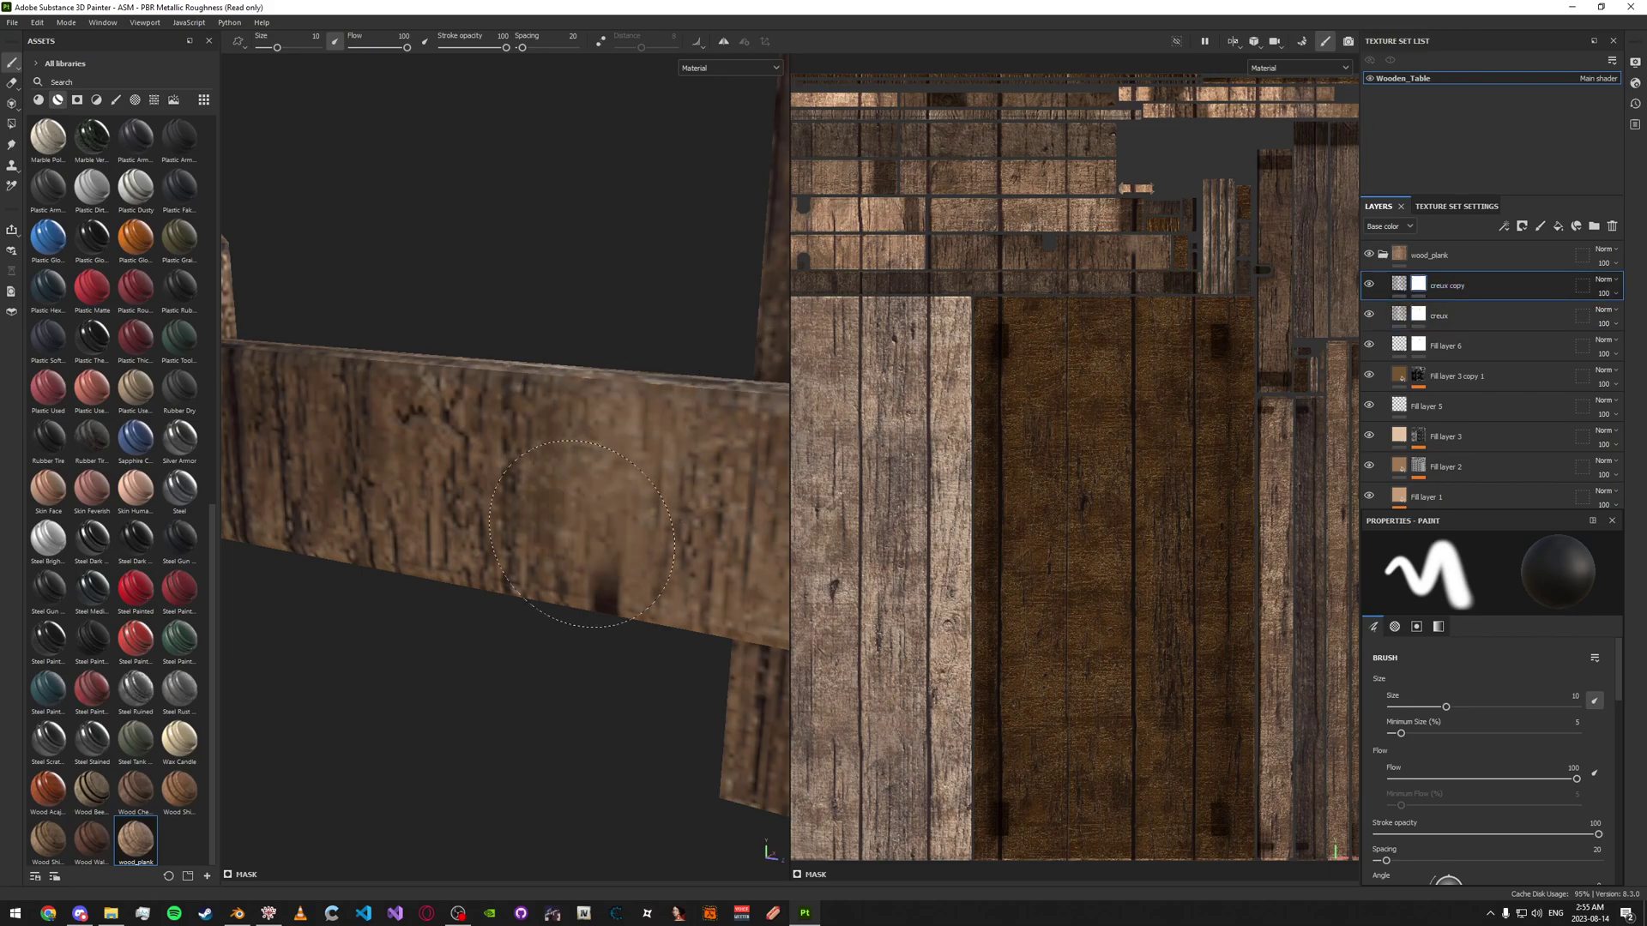
left_click_drag(602, 513, 532, 415, "alt")
left_click(1441, 315)
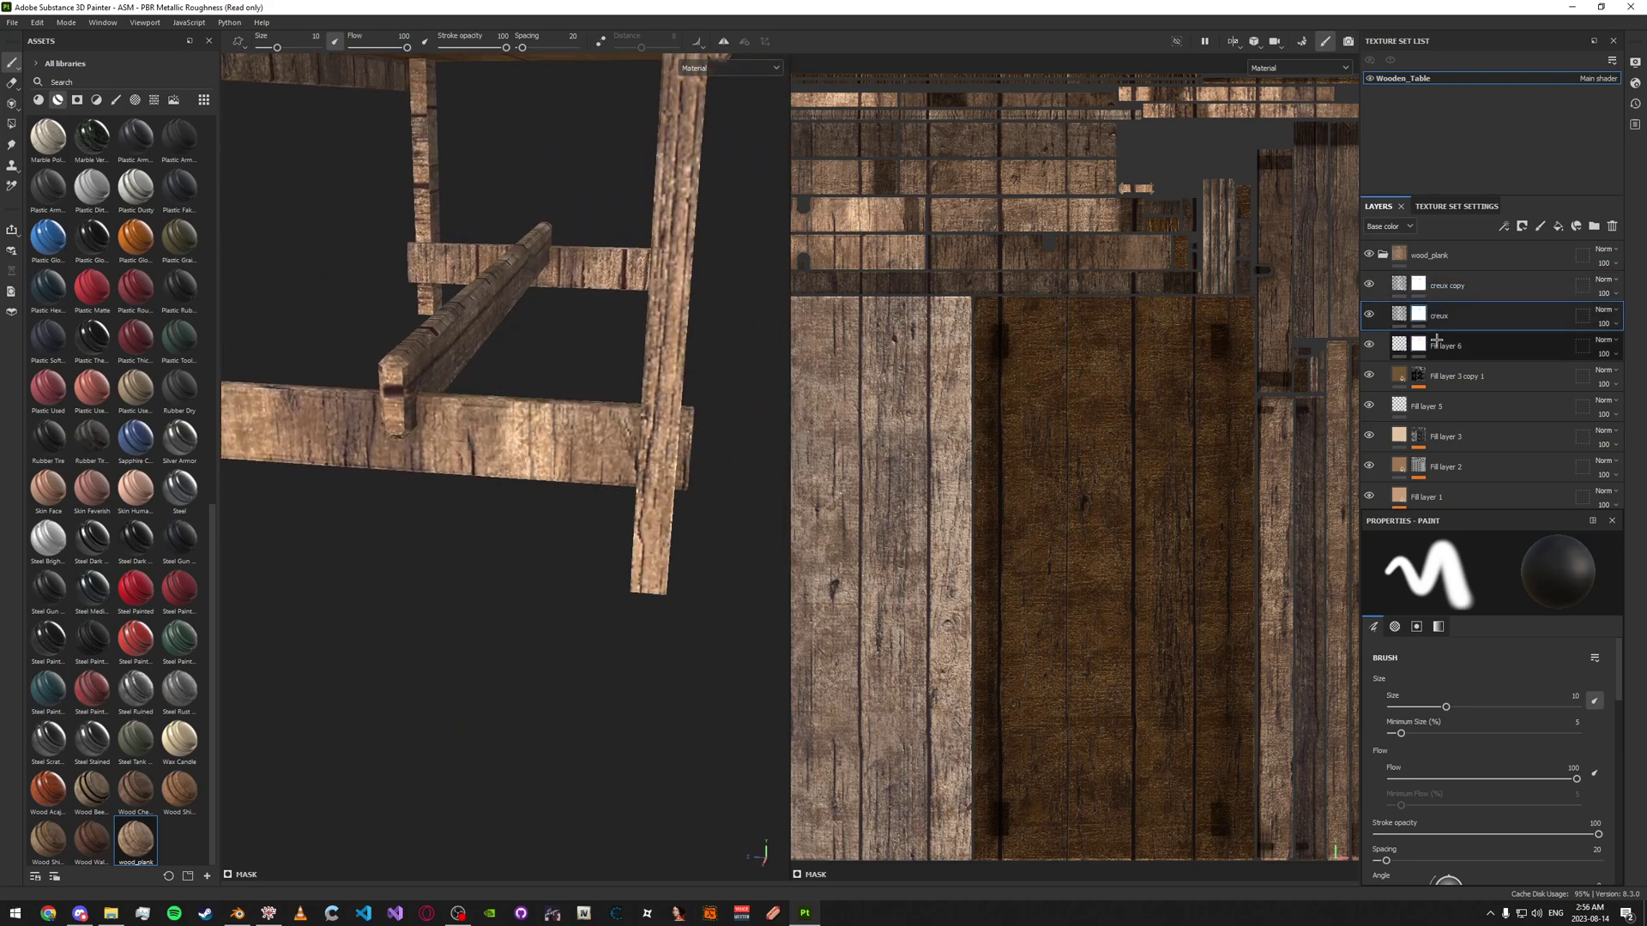
left_click(1444, 346)
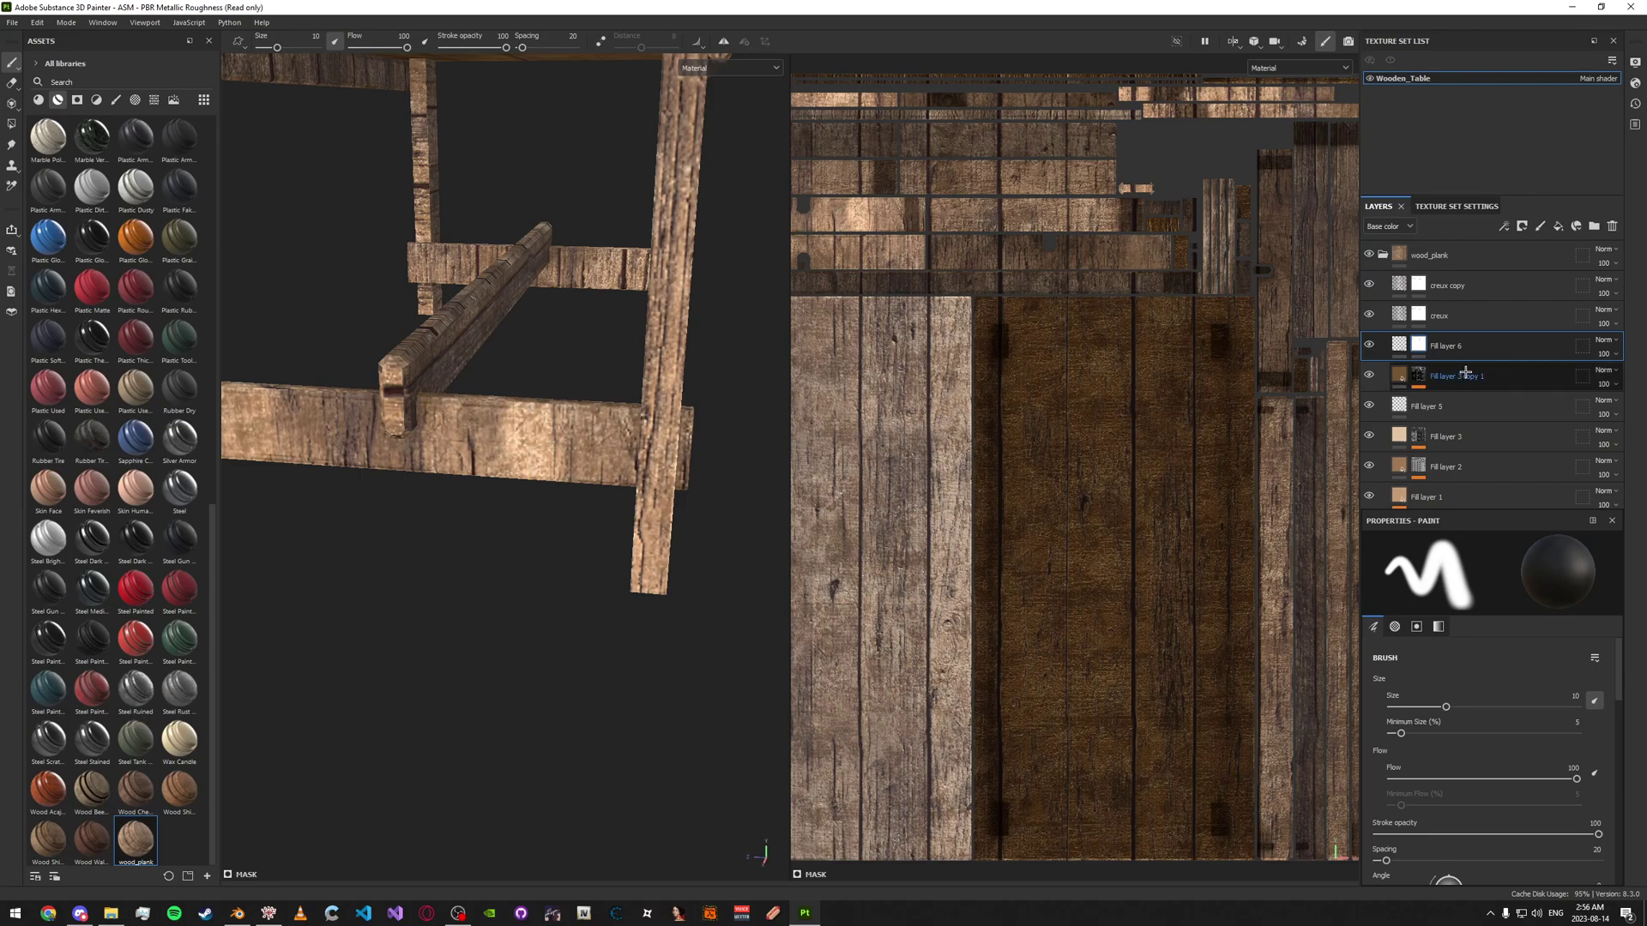
left_click_drag(635, 313, 515, 372, "alt")
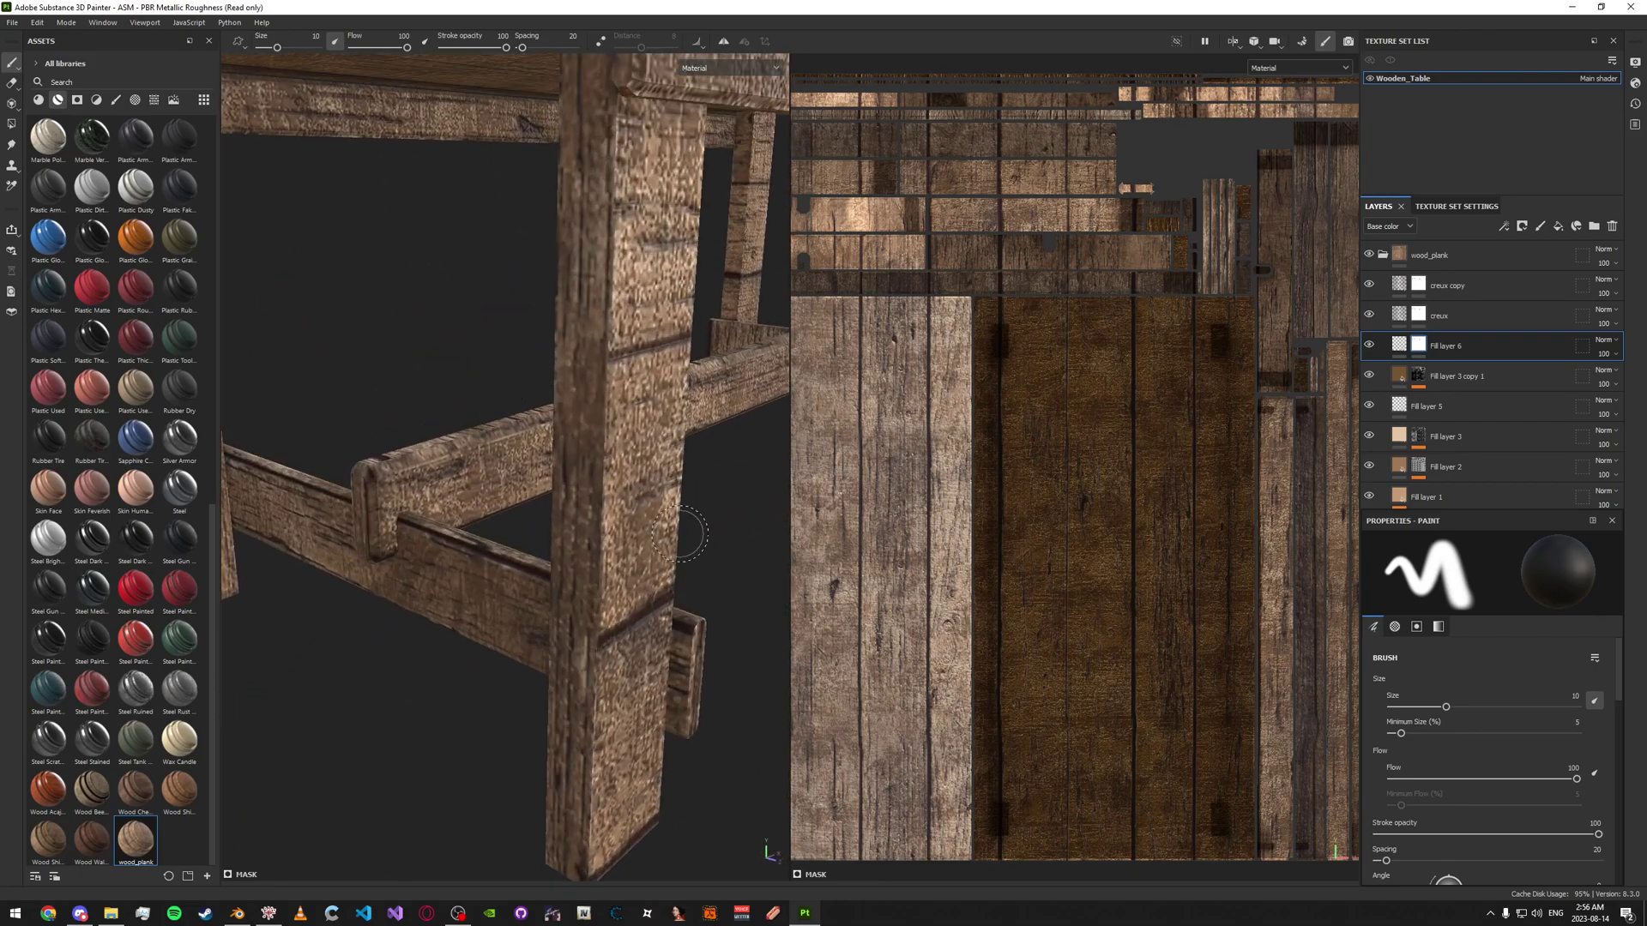
Inspect a table leg and the tabletop up close with the creux layers selected
right_click_drag(673, 526, 463, 500, "alt")
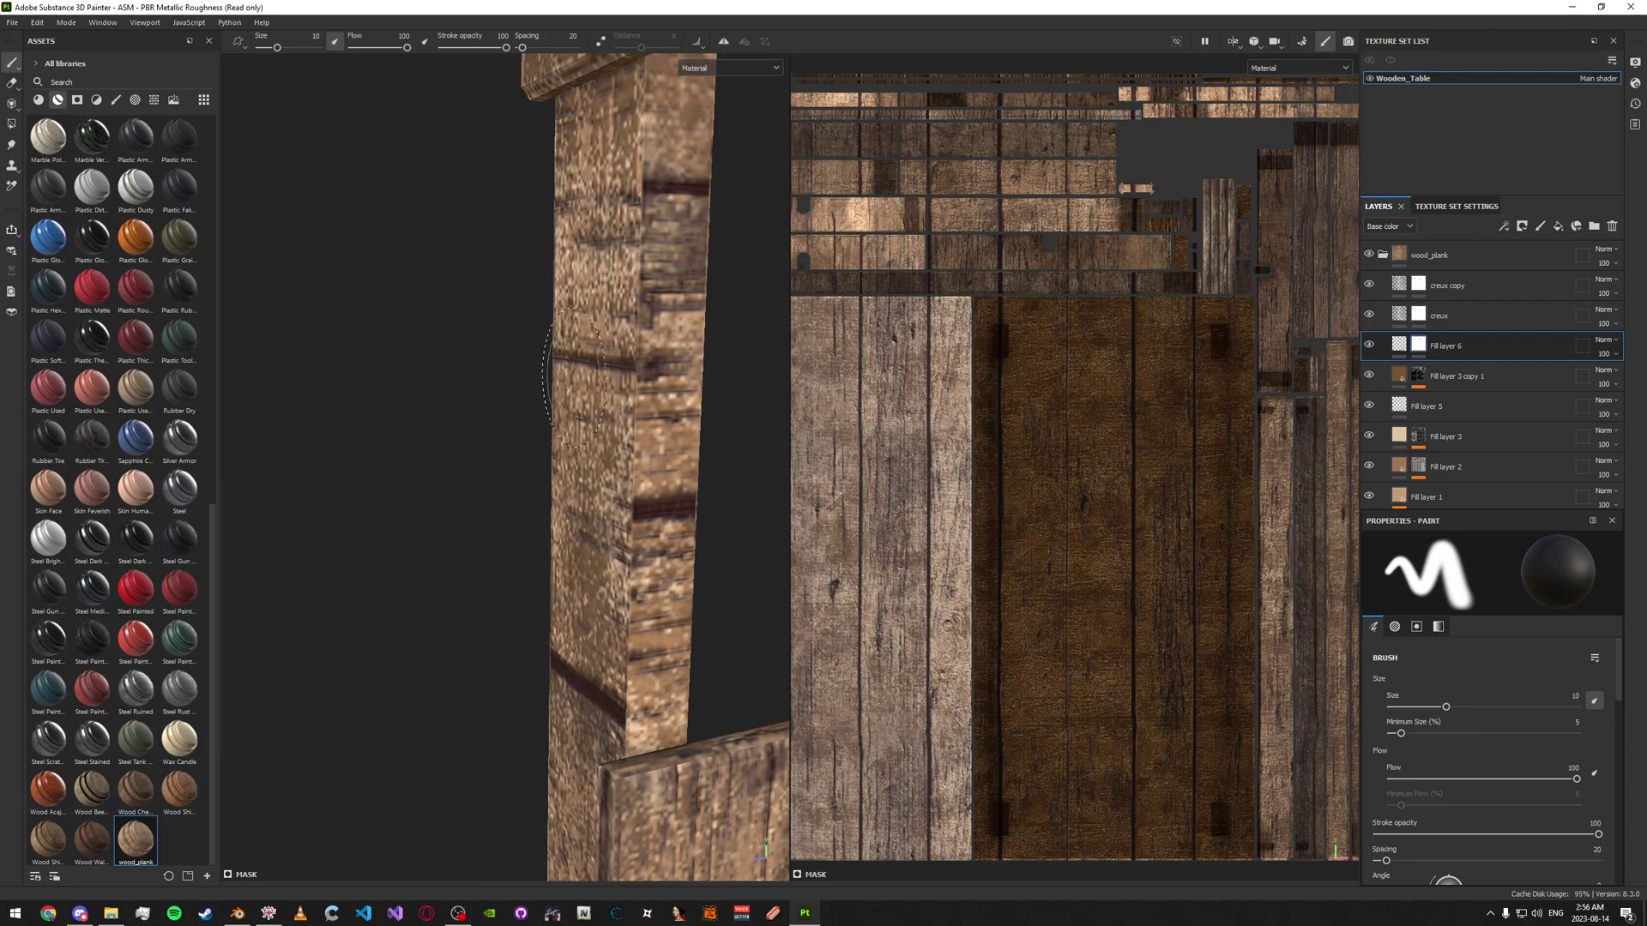
left_click_drag(575, 373, 507, 346, "alt")
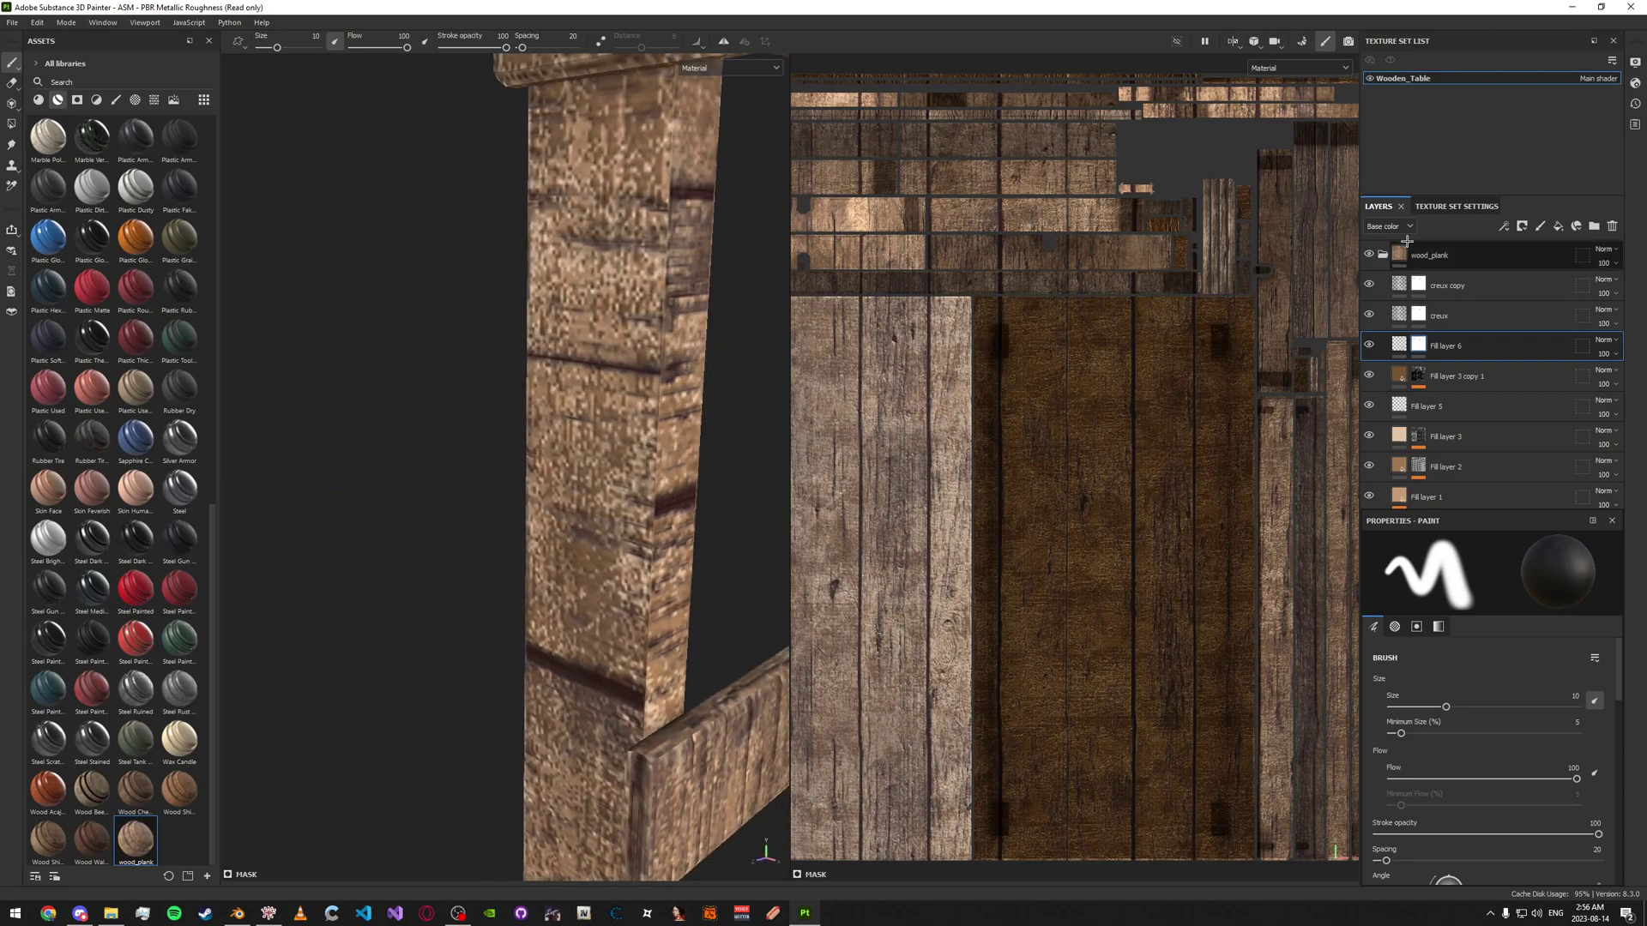
left_click(1445, 316)
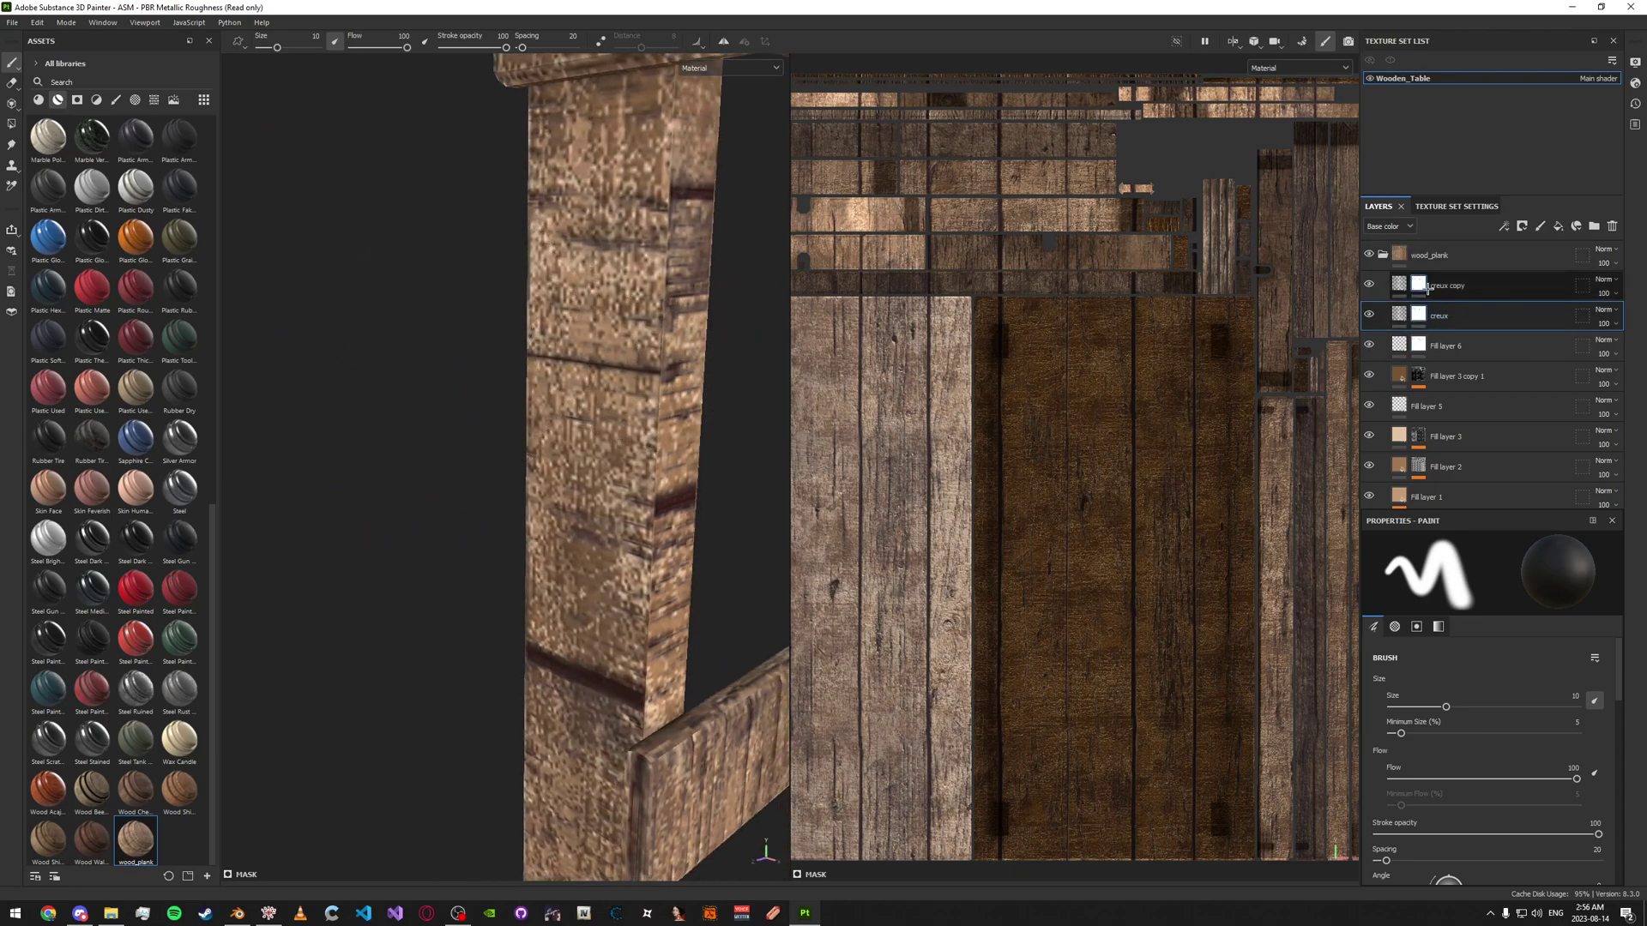
left_click(1447, 284)
left_click_drag(368, 312, 488, 300, "alt")
scroll(488, 300, "down", 6)
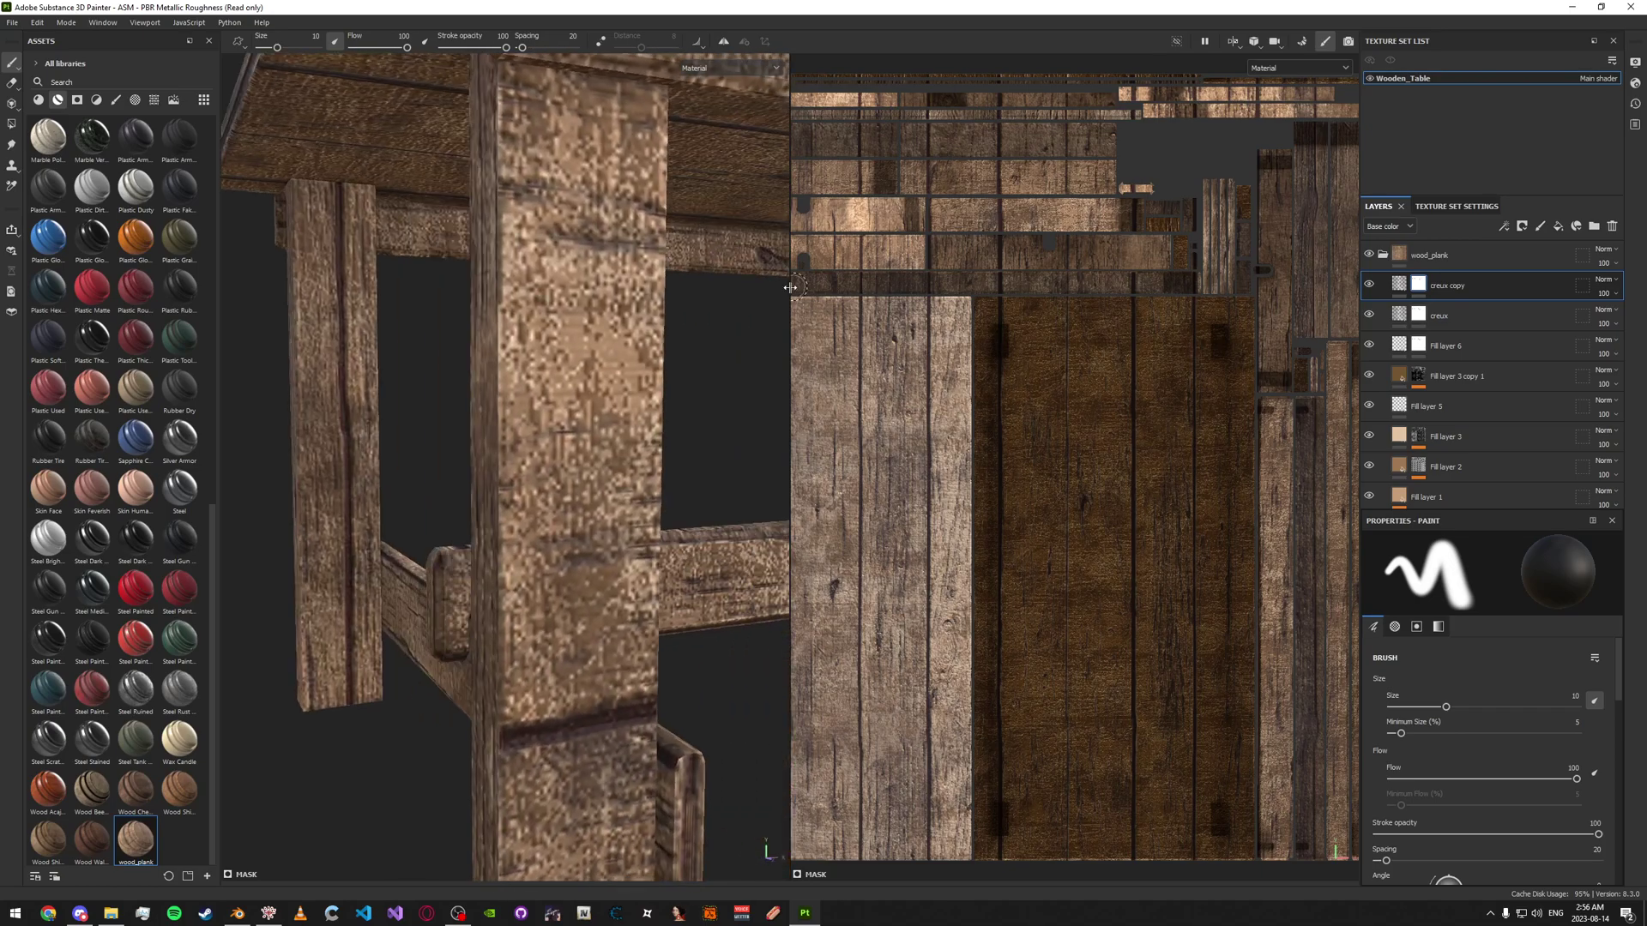
left_click_drag(754, 320, 731, 378, "alt")
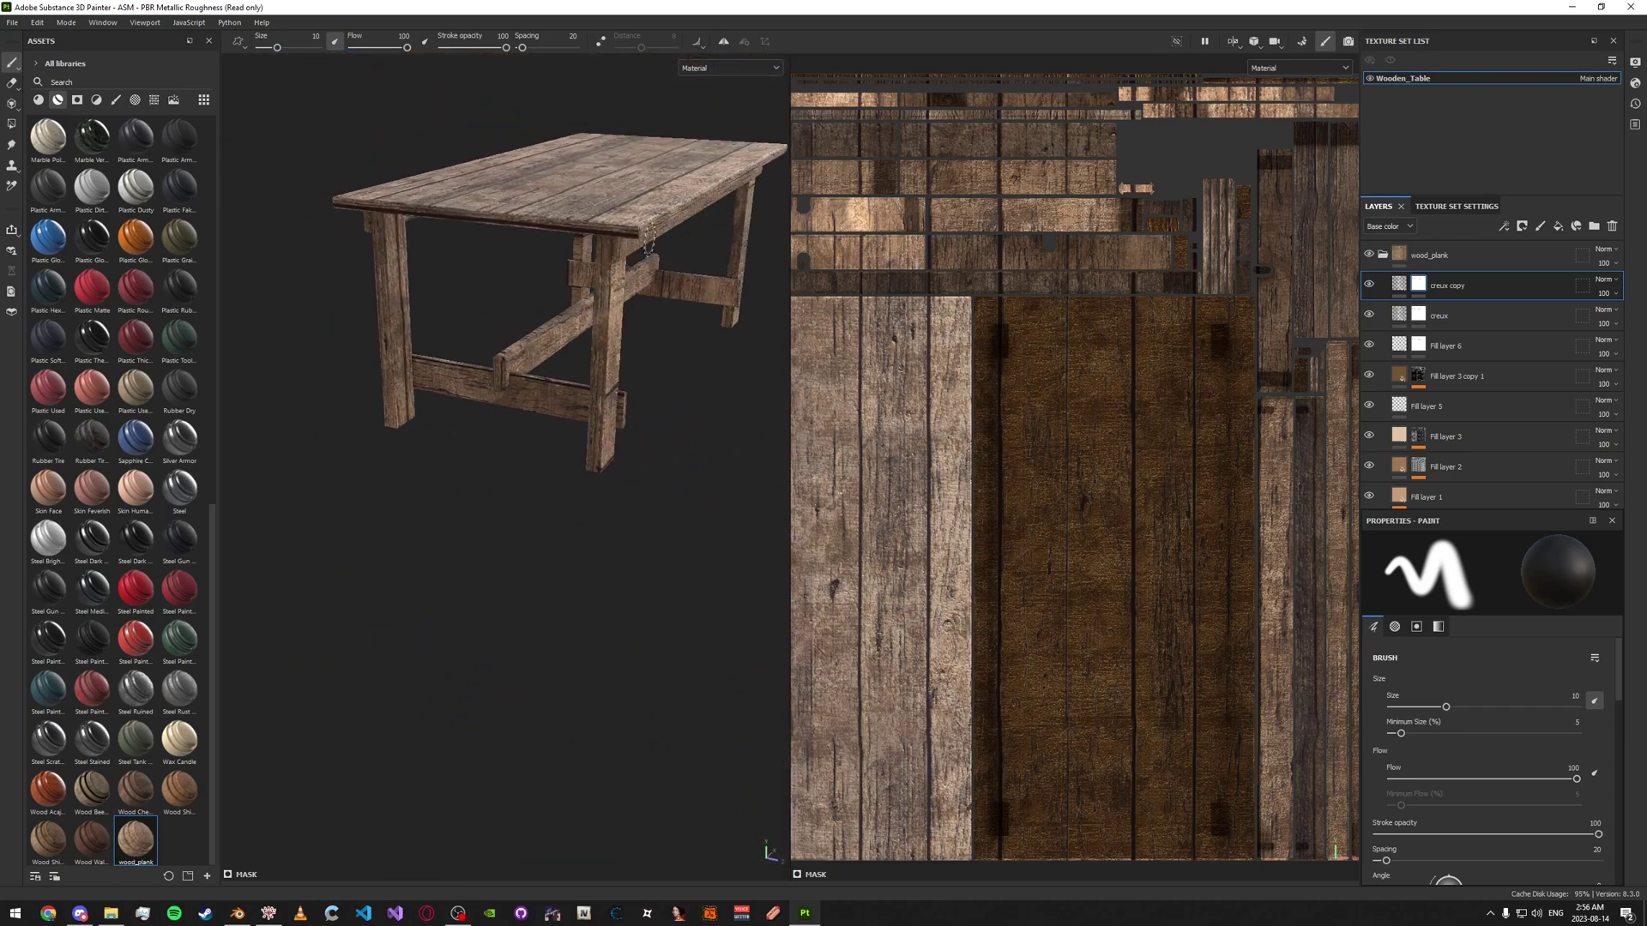
left_click_drag(648, 235, 755, 291, "alt")
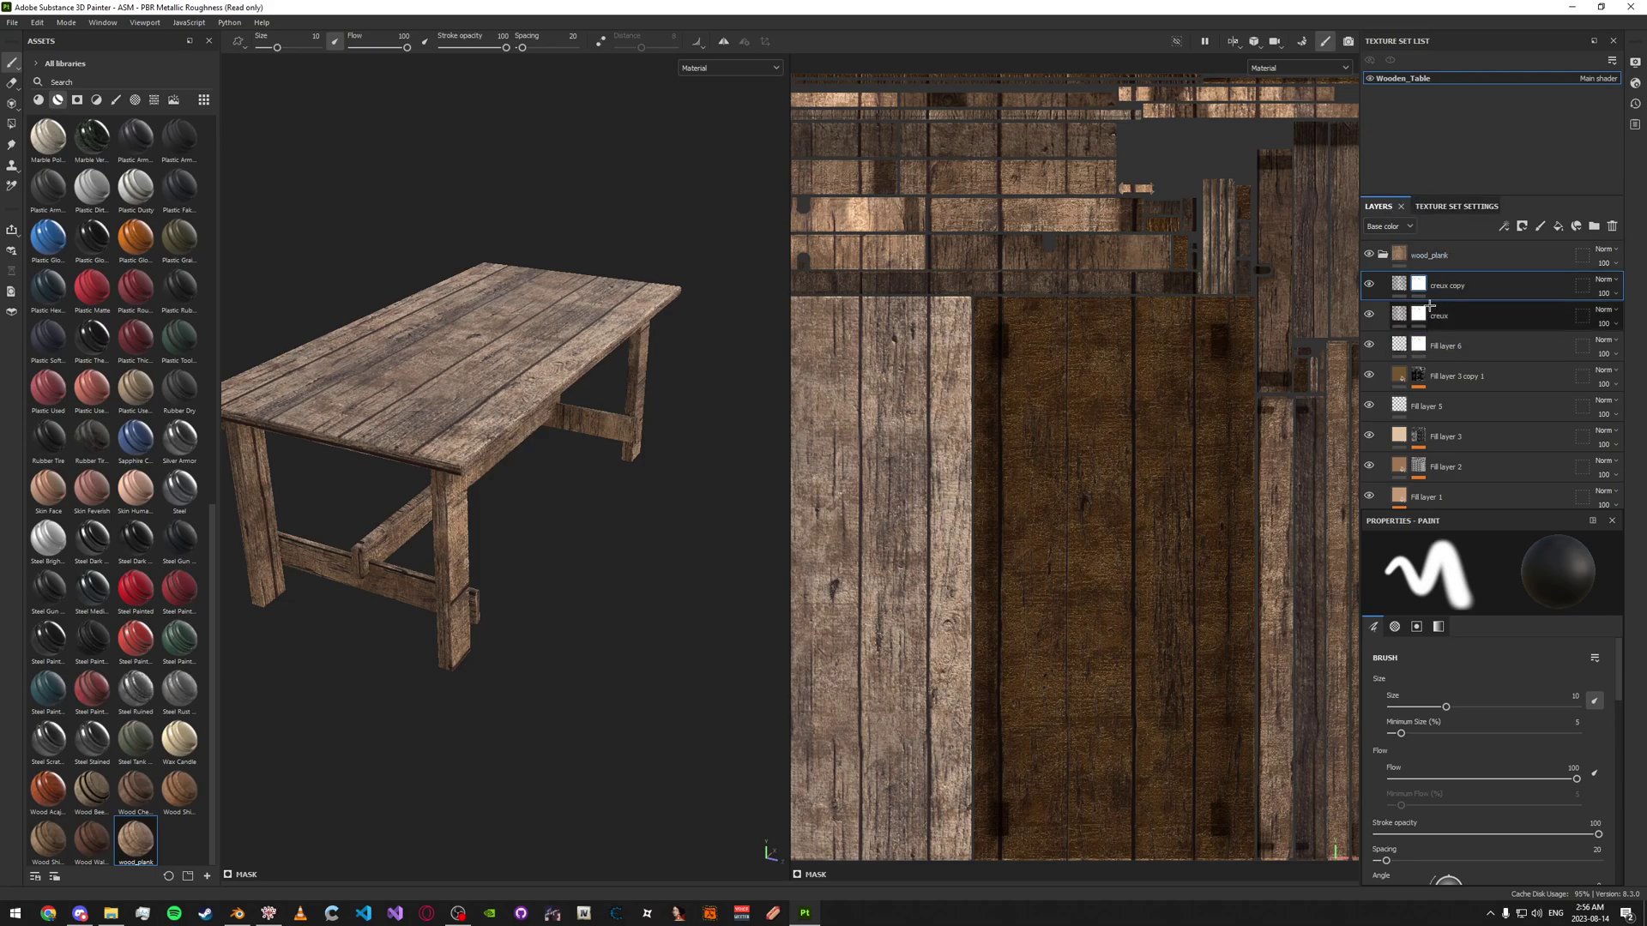
Collapse the wood_plank layer folder and keep the viewport on the Base color channel
left_click(1383, 255)
left_click(1382, 255)
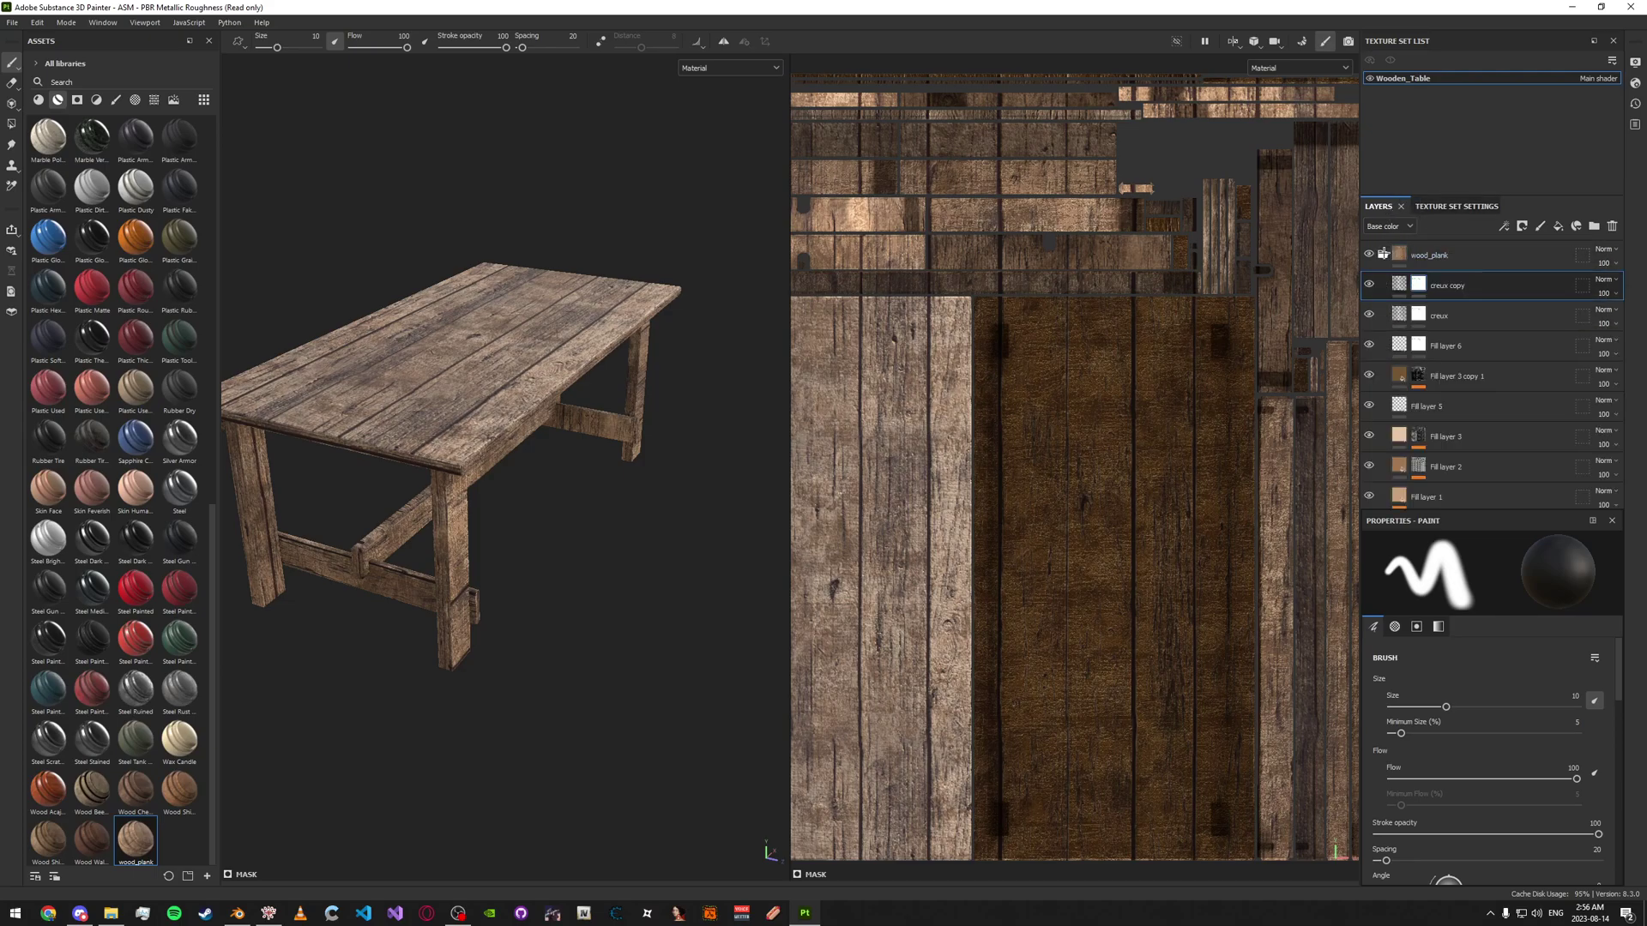
left_click(1382, 254)
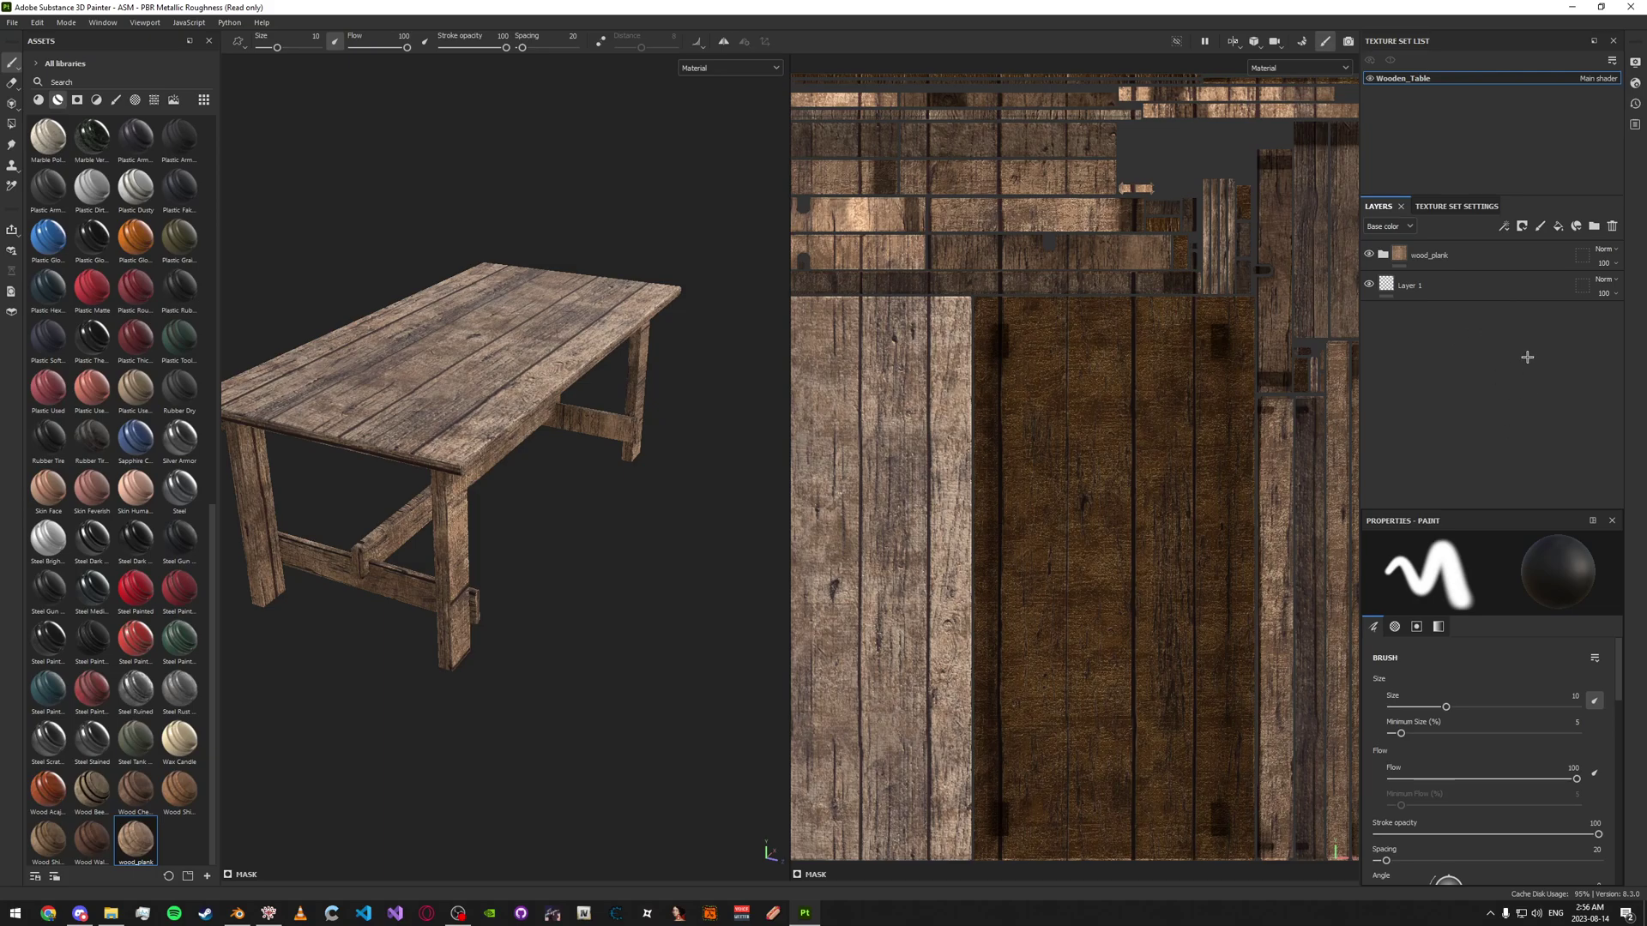
left_click(1393, 228)
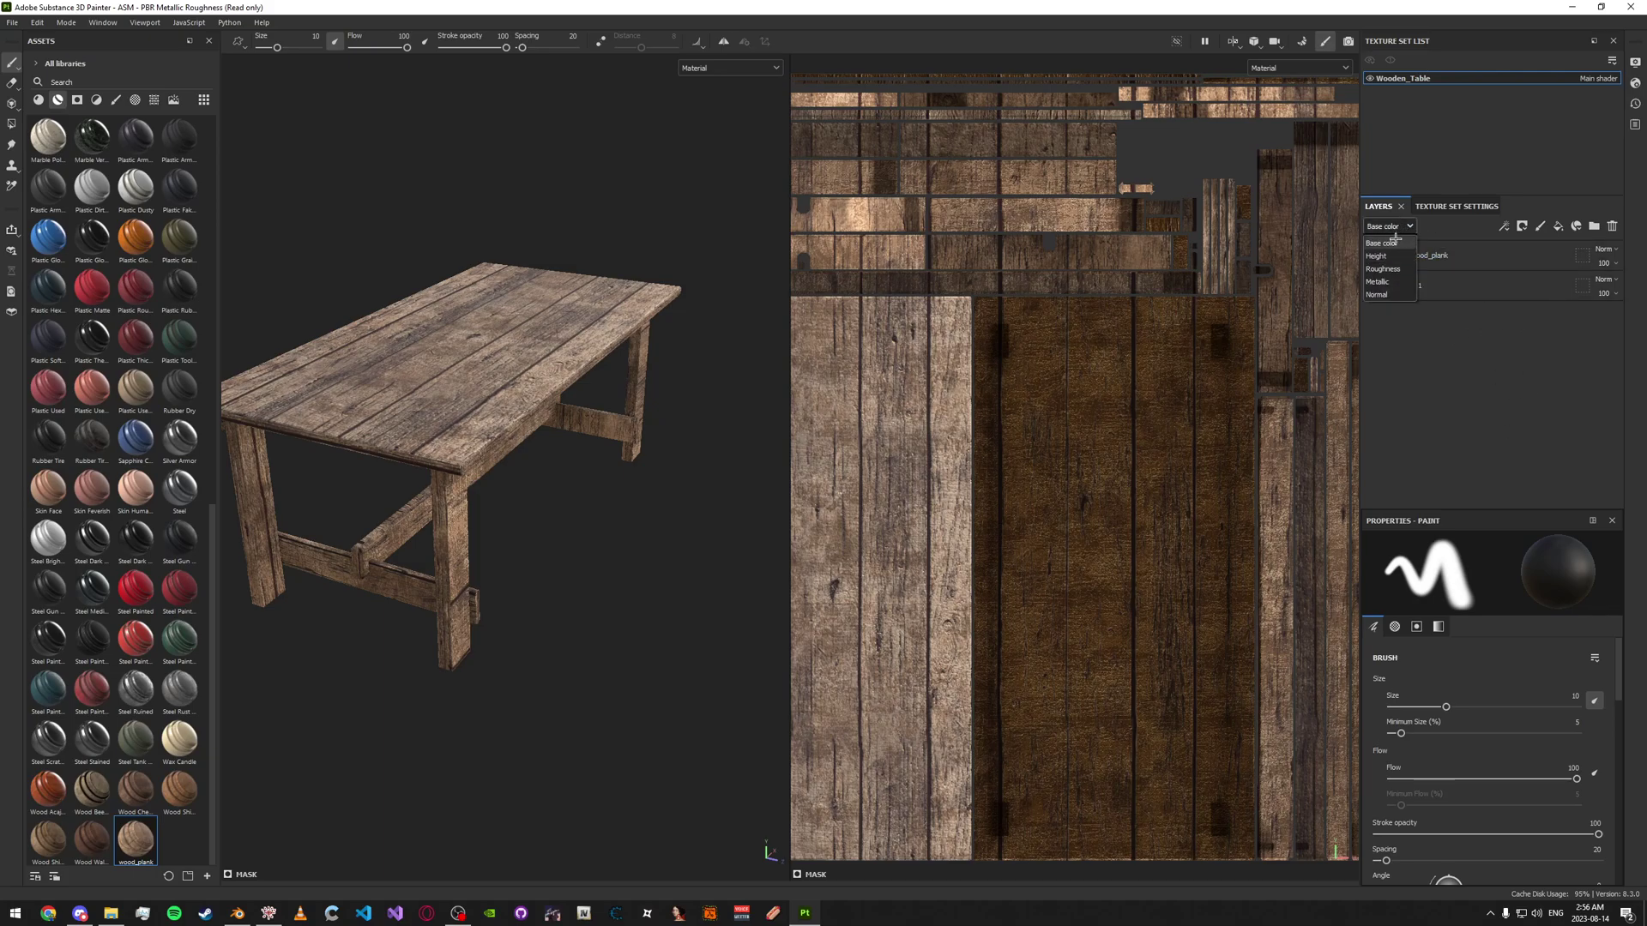
left_click(1393, 242)
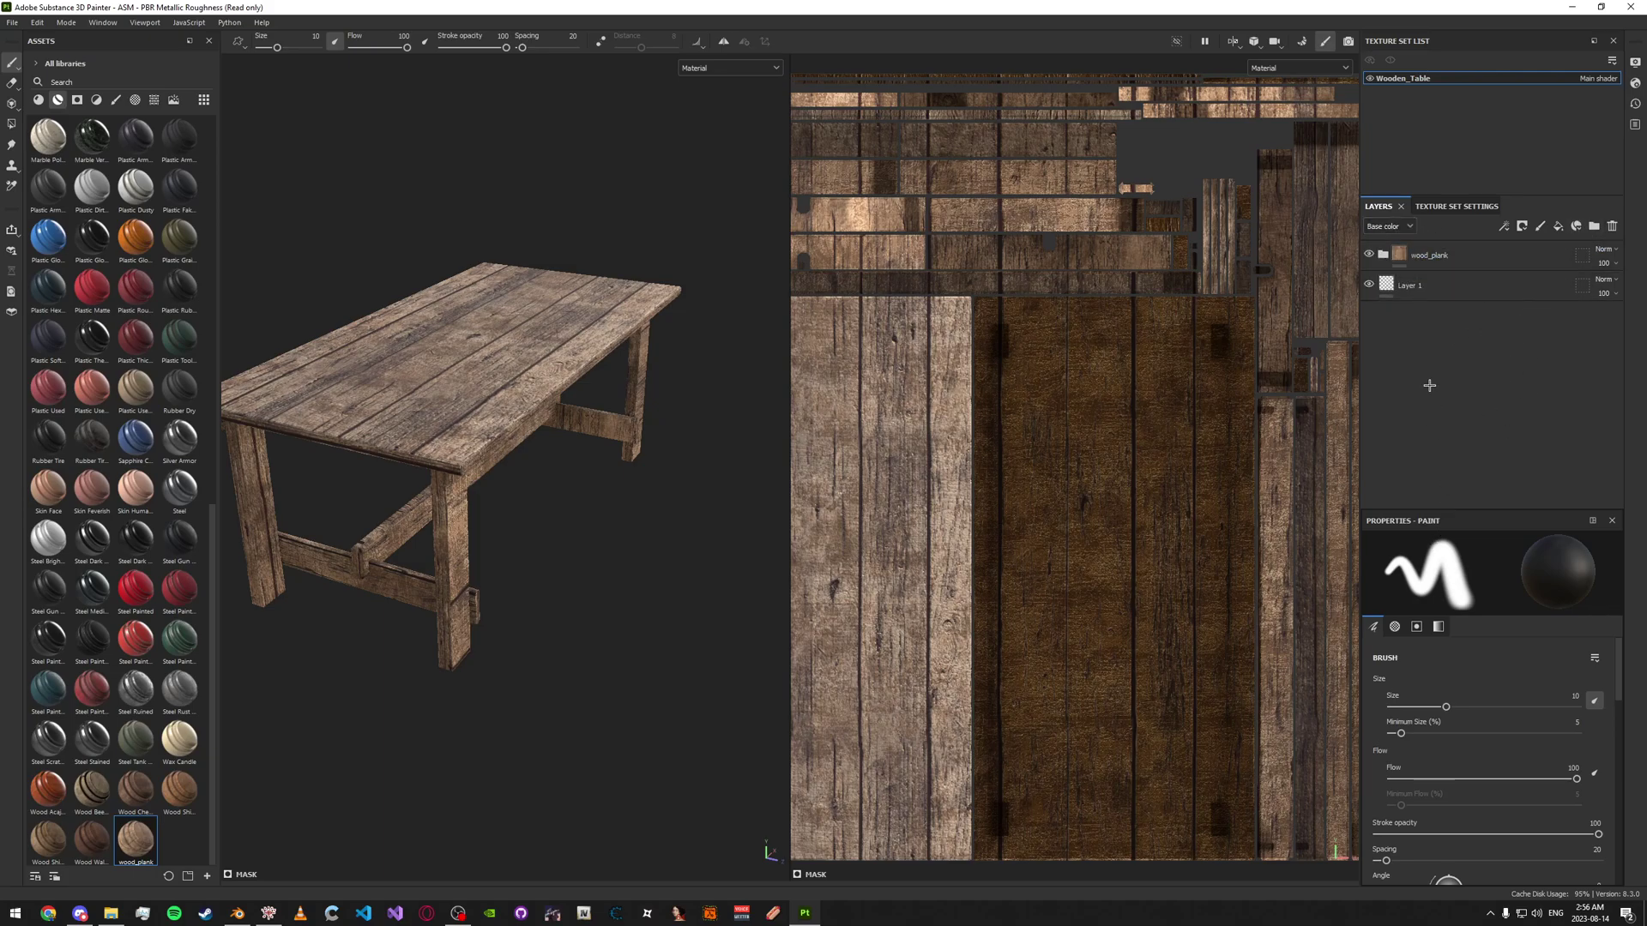
In Texture Set Settings remove Metallic, Roughness and Height, add a Specular channel, then return to Layers
left_click(1450, 206)
scroll(1452, 360, "down", 3)
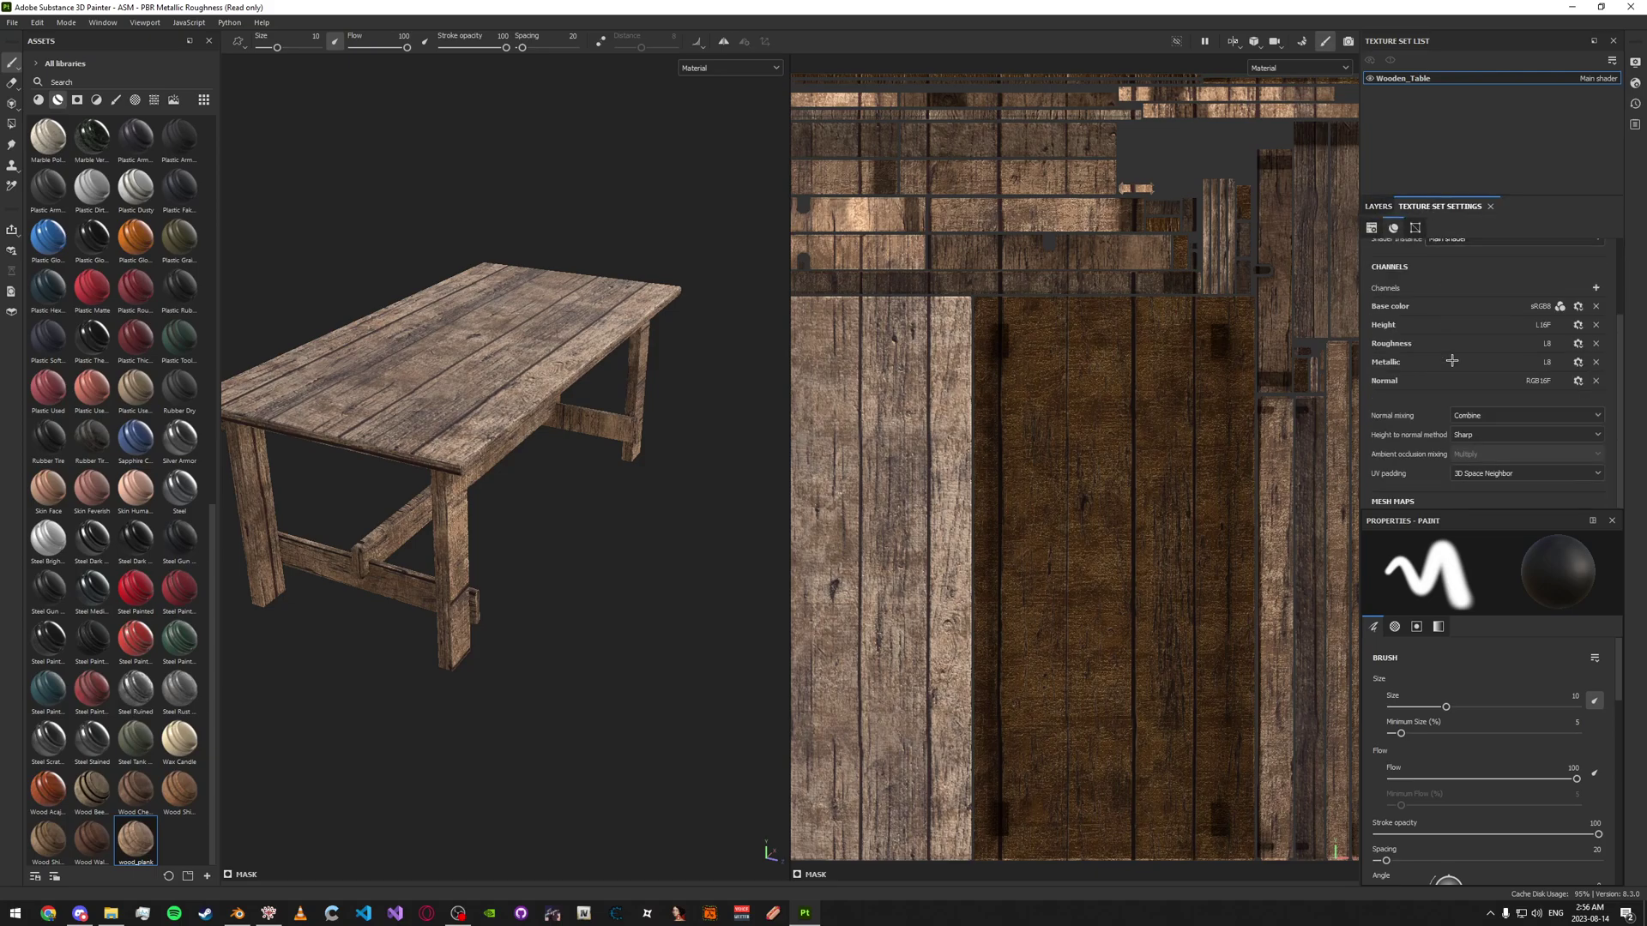
left_click(1594, 362)
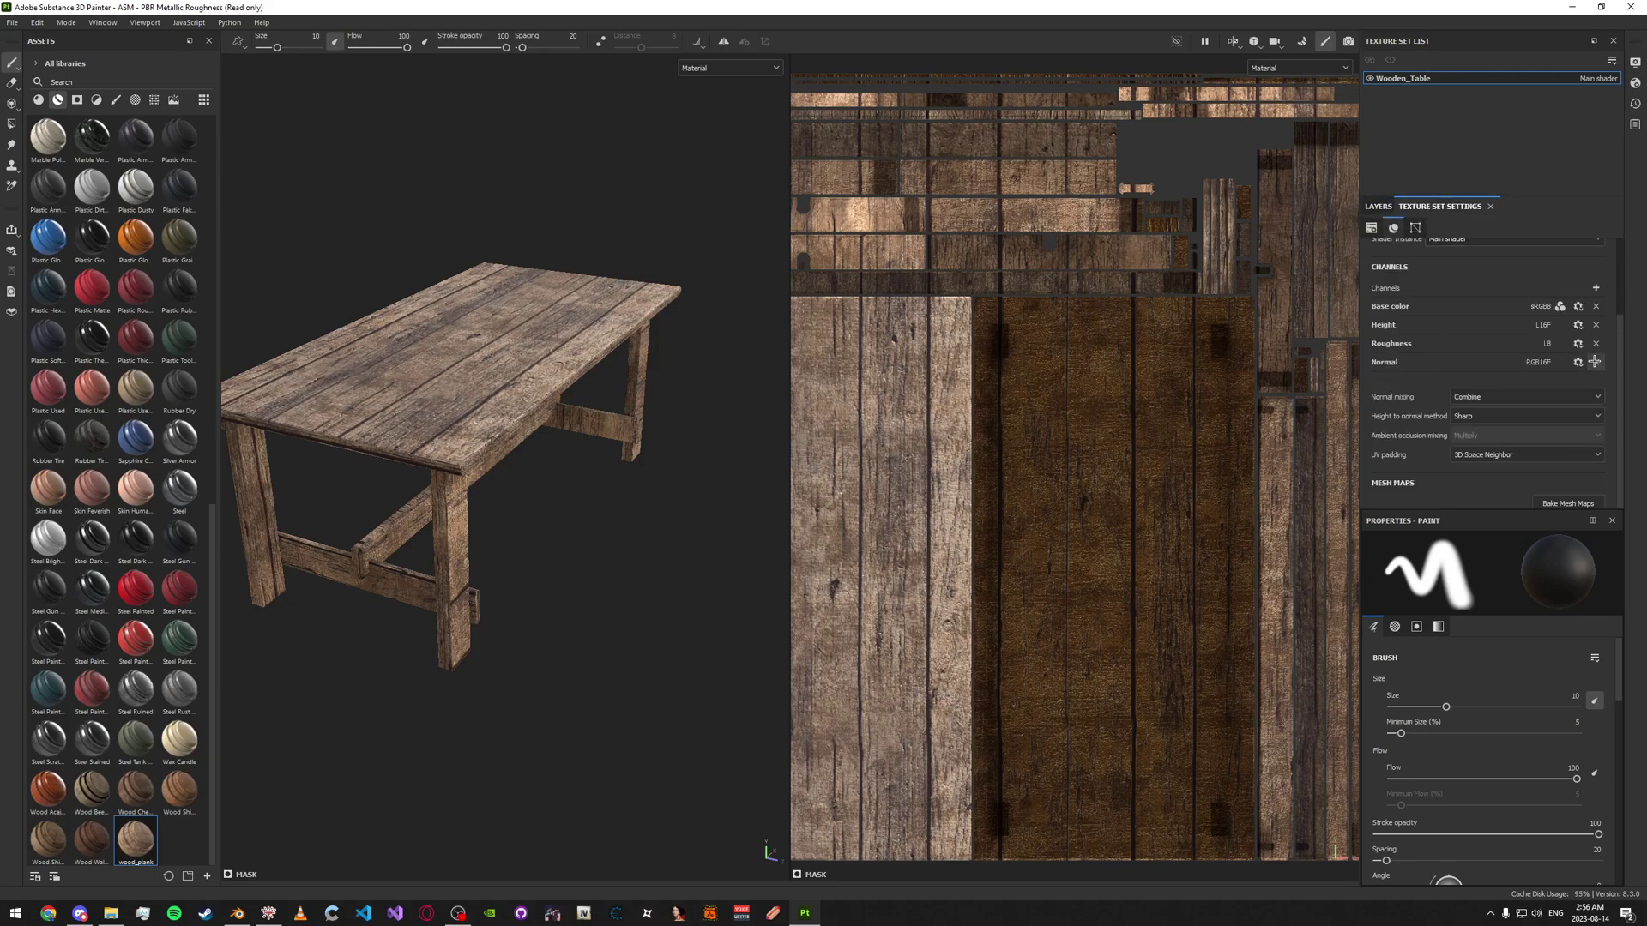
left_click(1595, 344)
left_click(1594, 325)
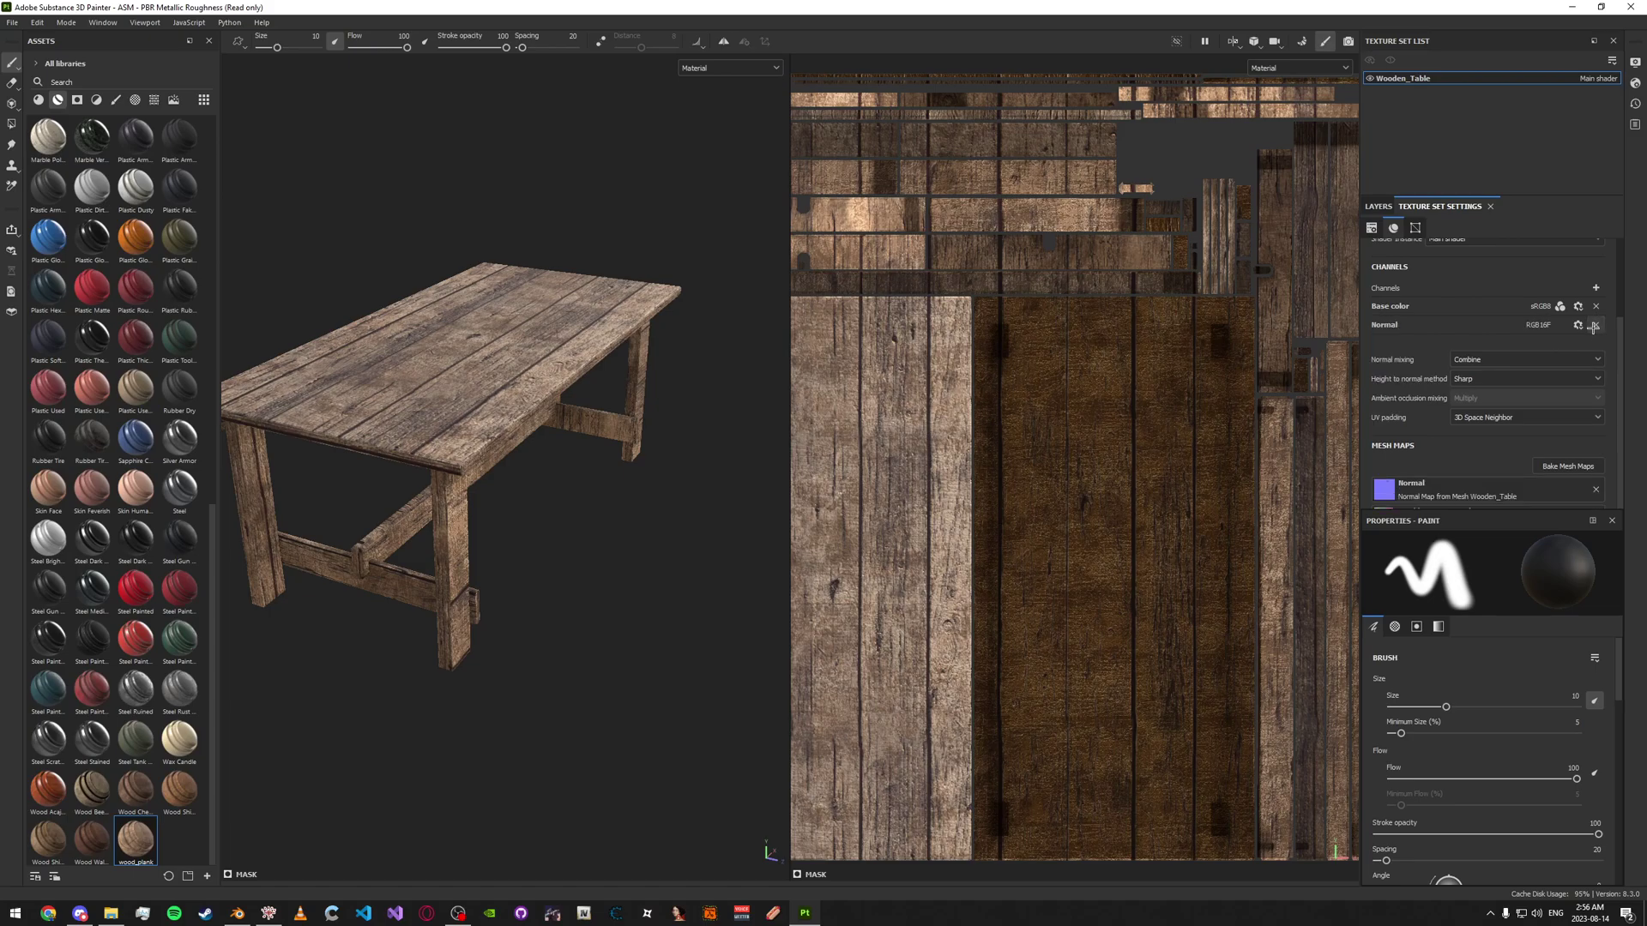
left_click(1593, 288)
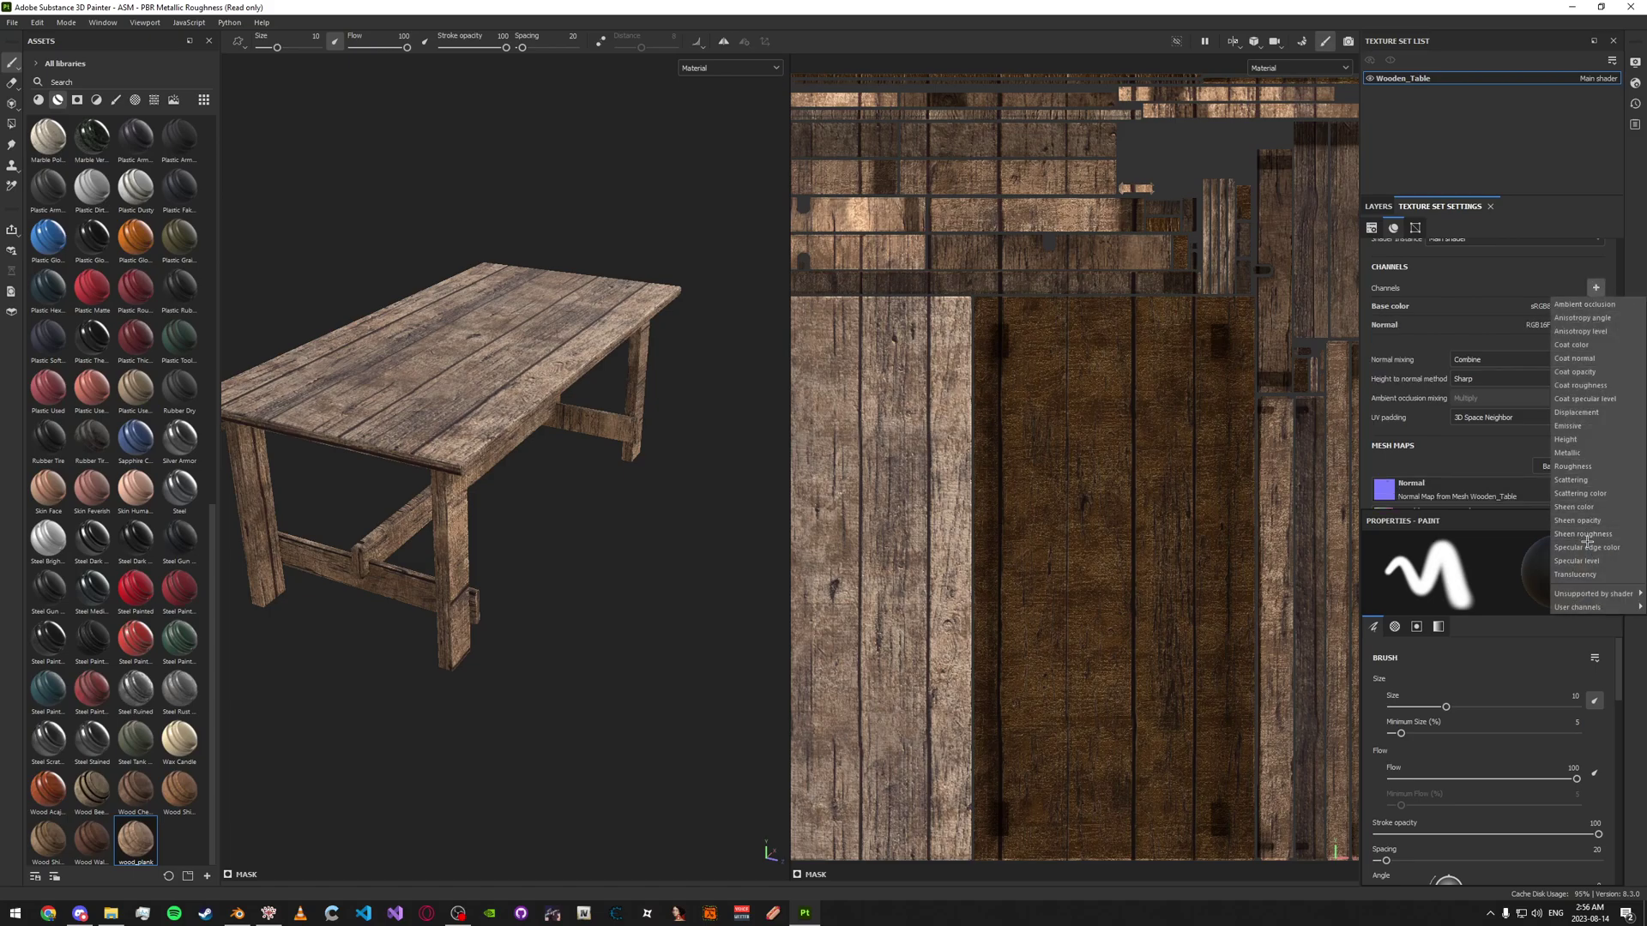
mouse_move(1584, 592)
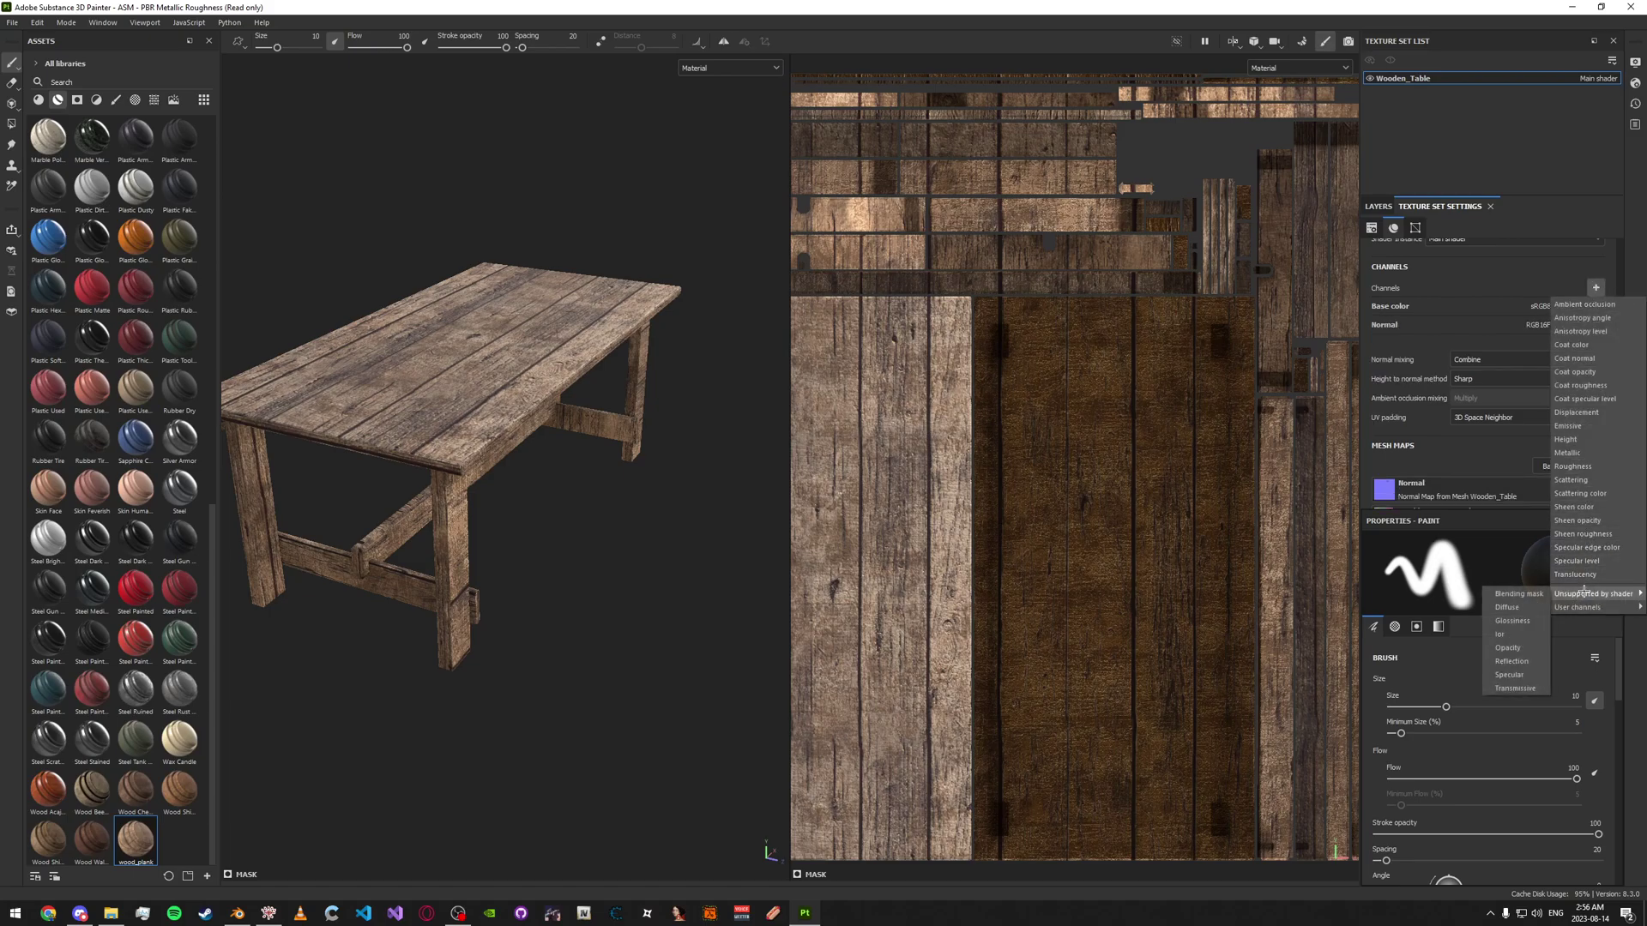
left_click(1511, 674)
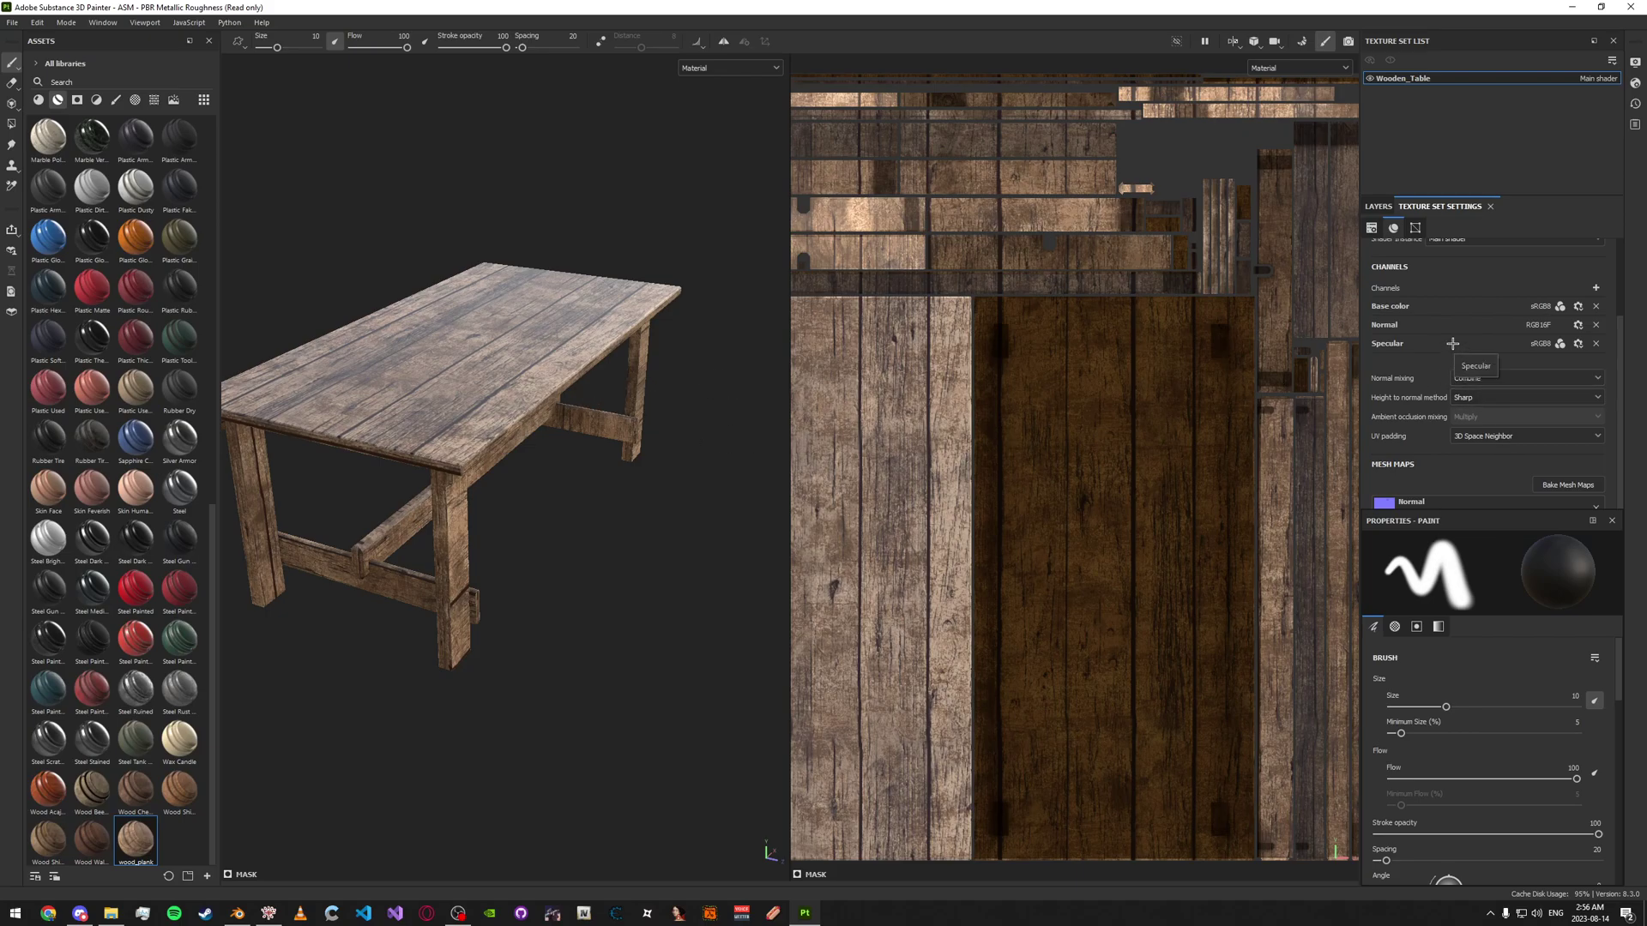
left_click(1371, 228)
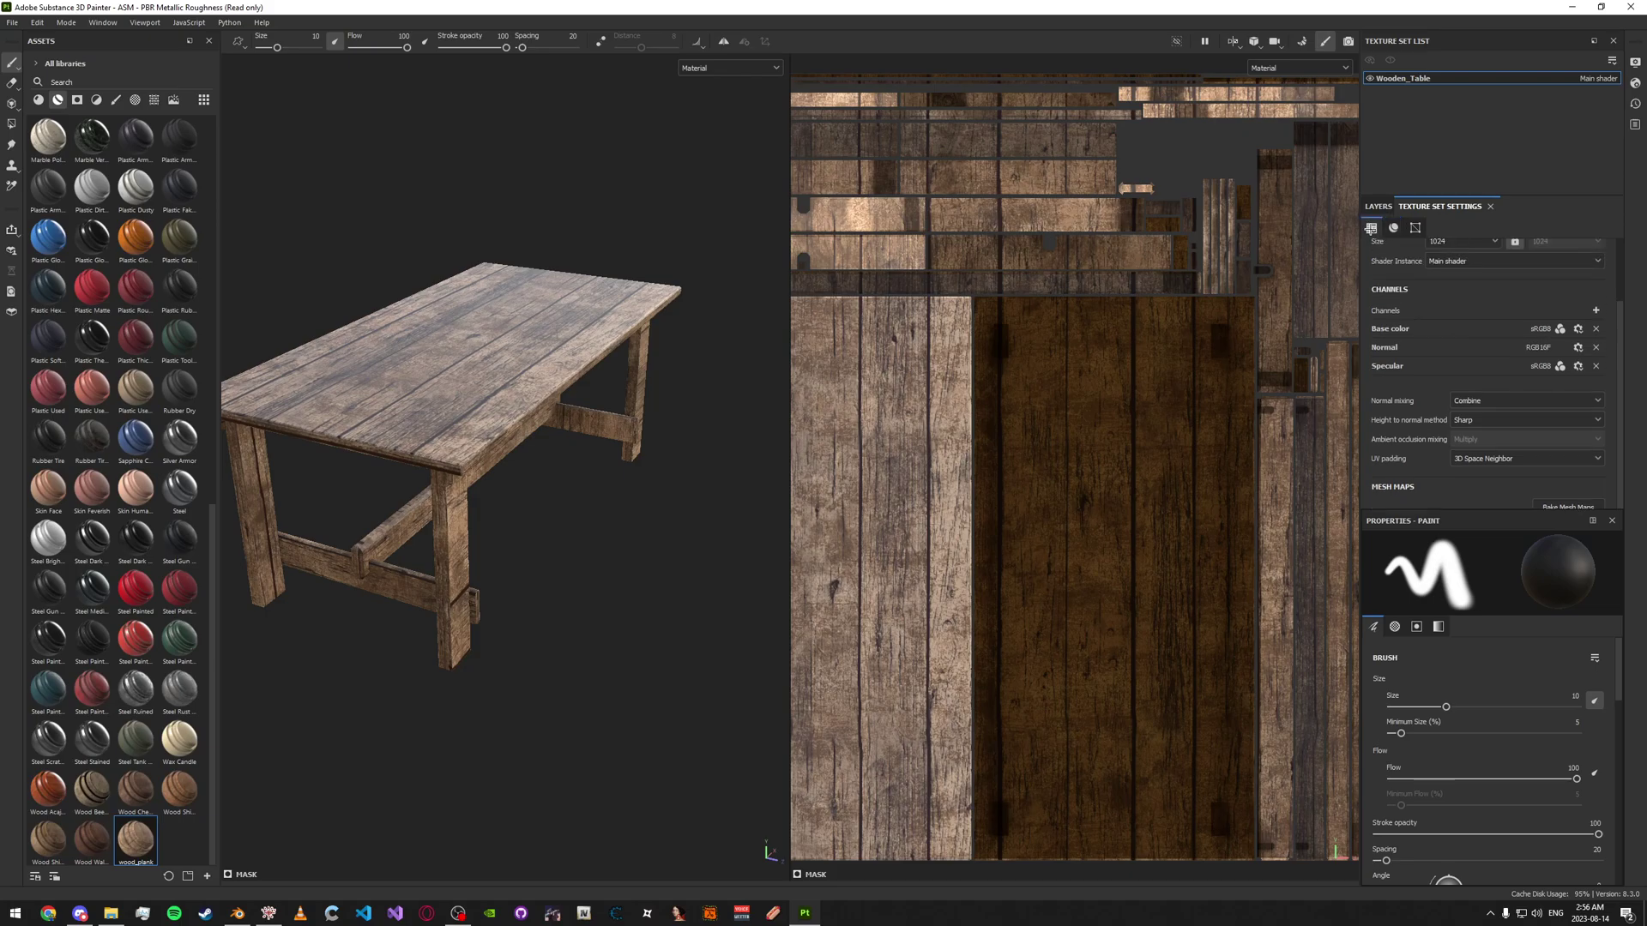
left_click(1387, 206)
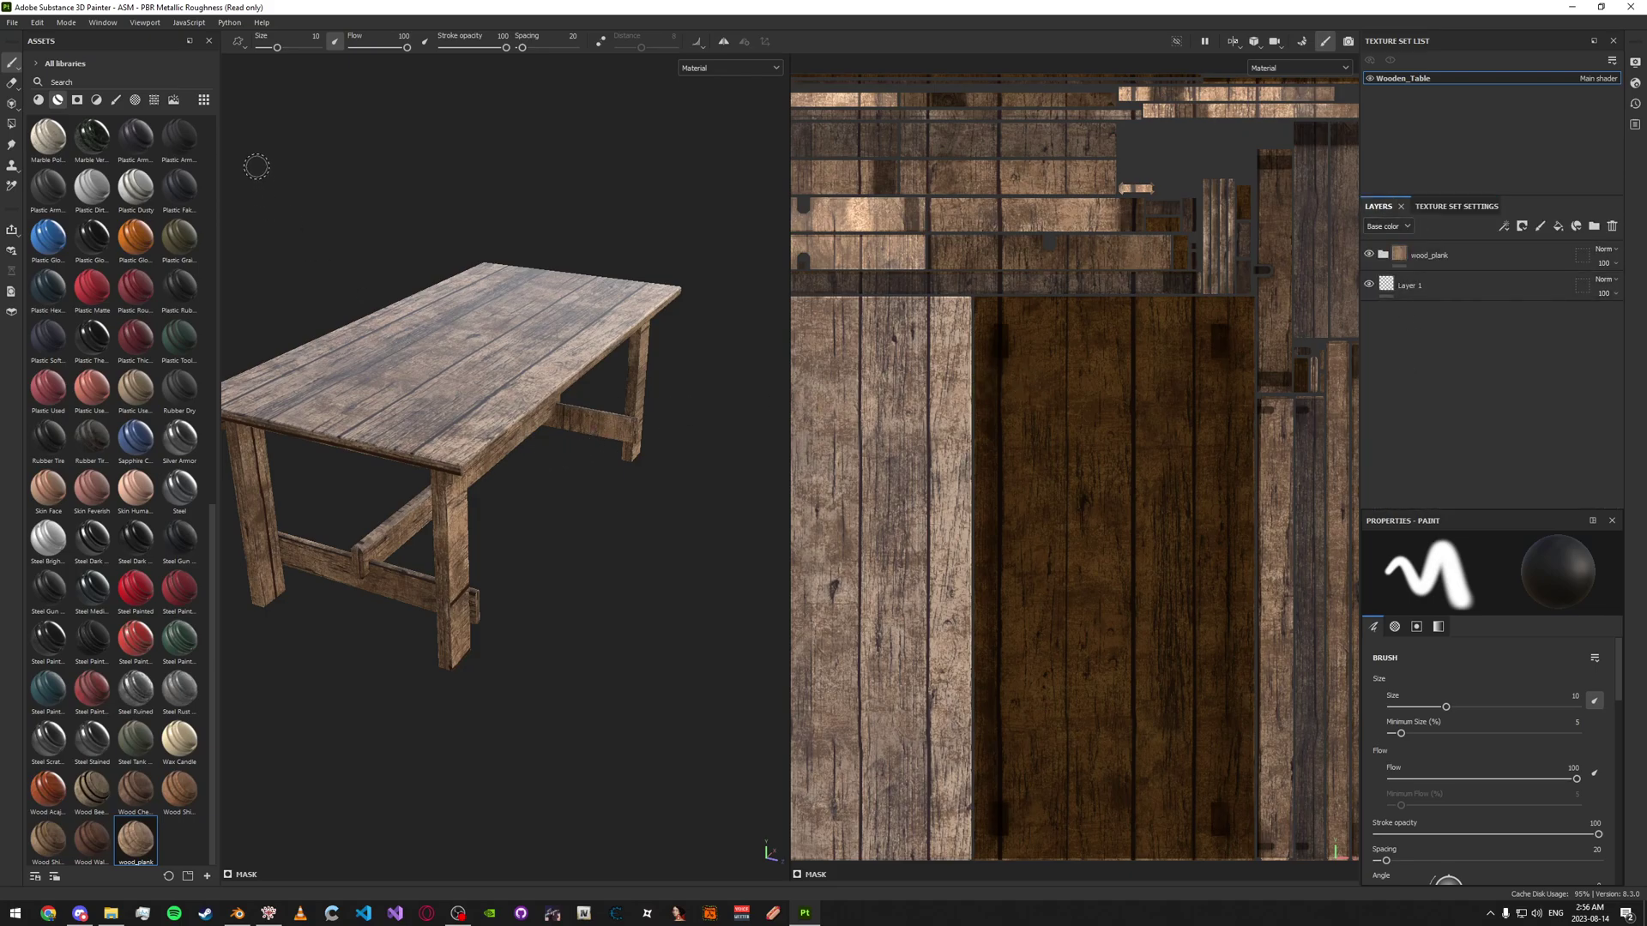
Open Export textures and inspect the Blender GTA5 Spec template's Diffuse, Normal and Specular outputs, enlarging the dialog
left_click(12, 22)
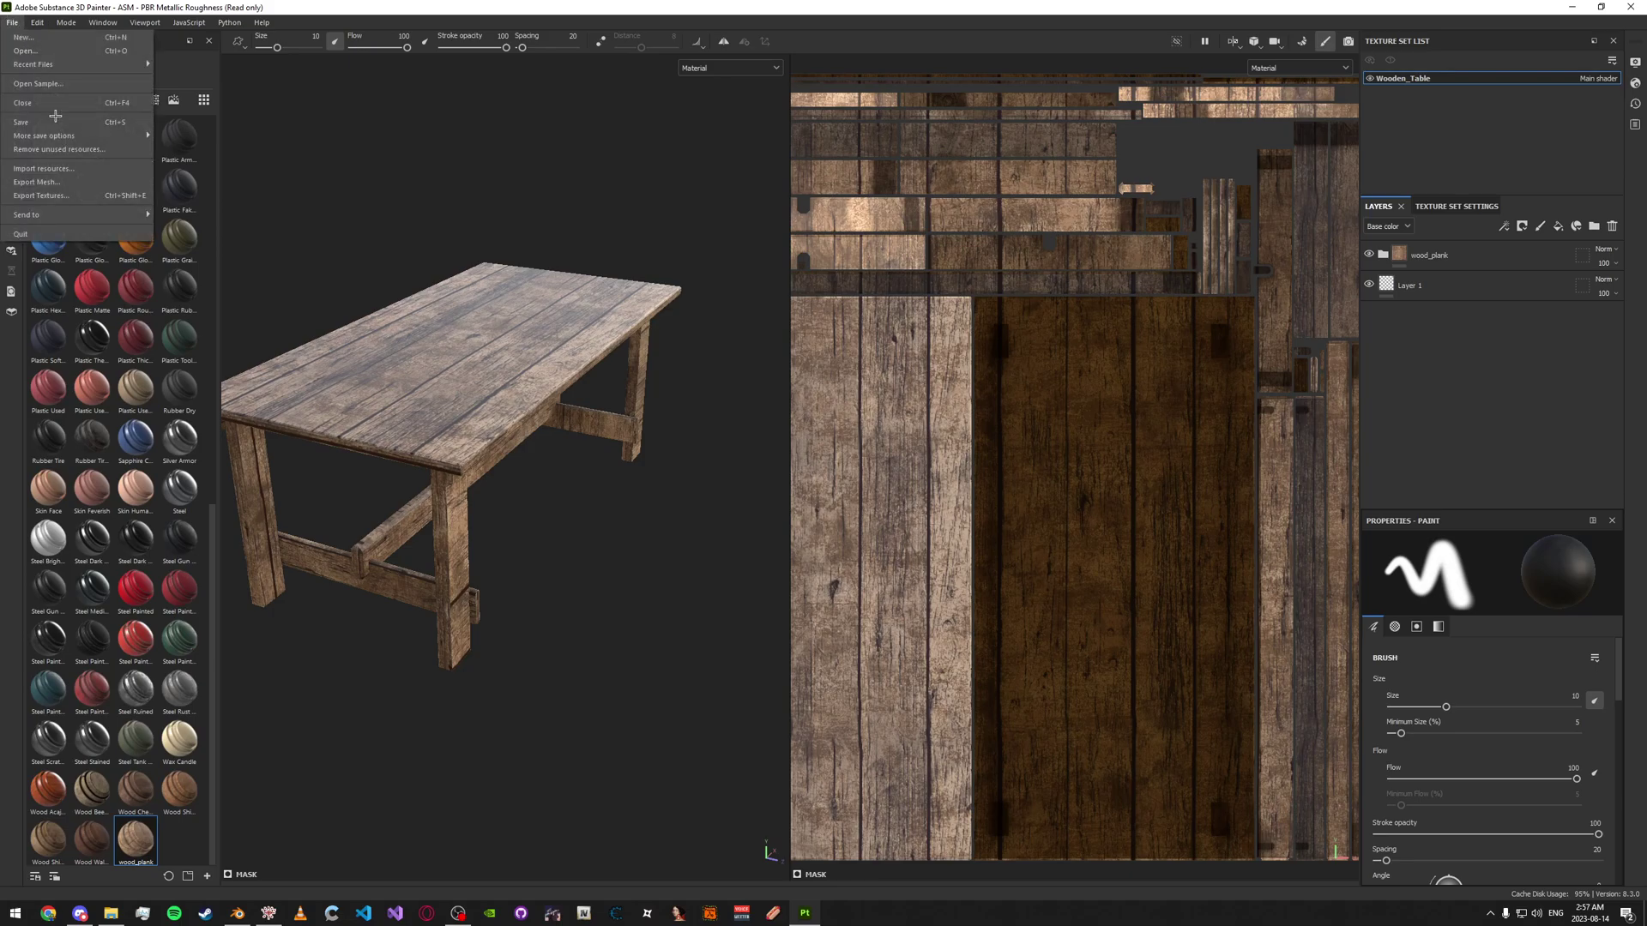
left_click(64, 189)
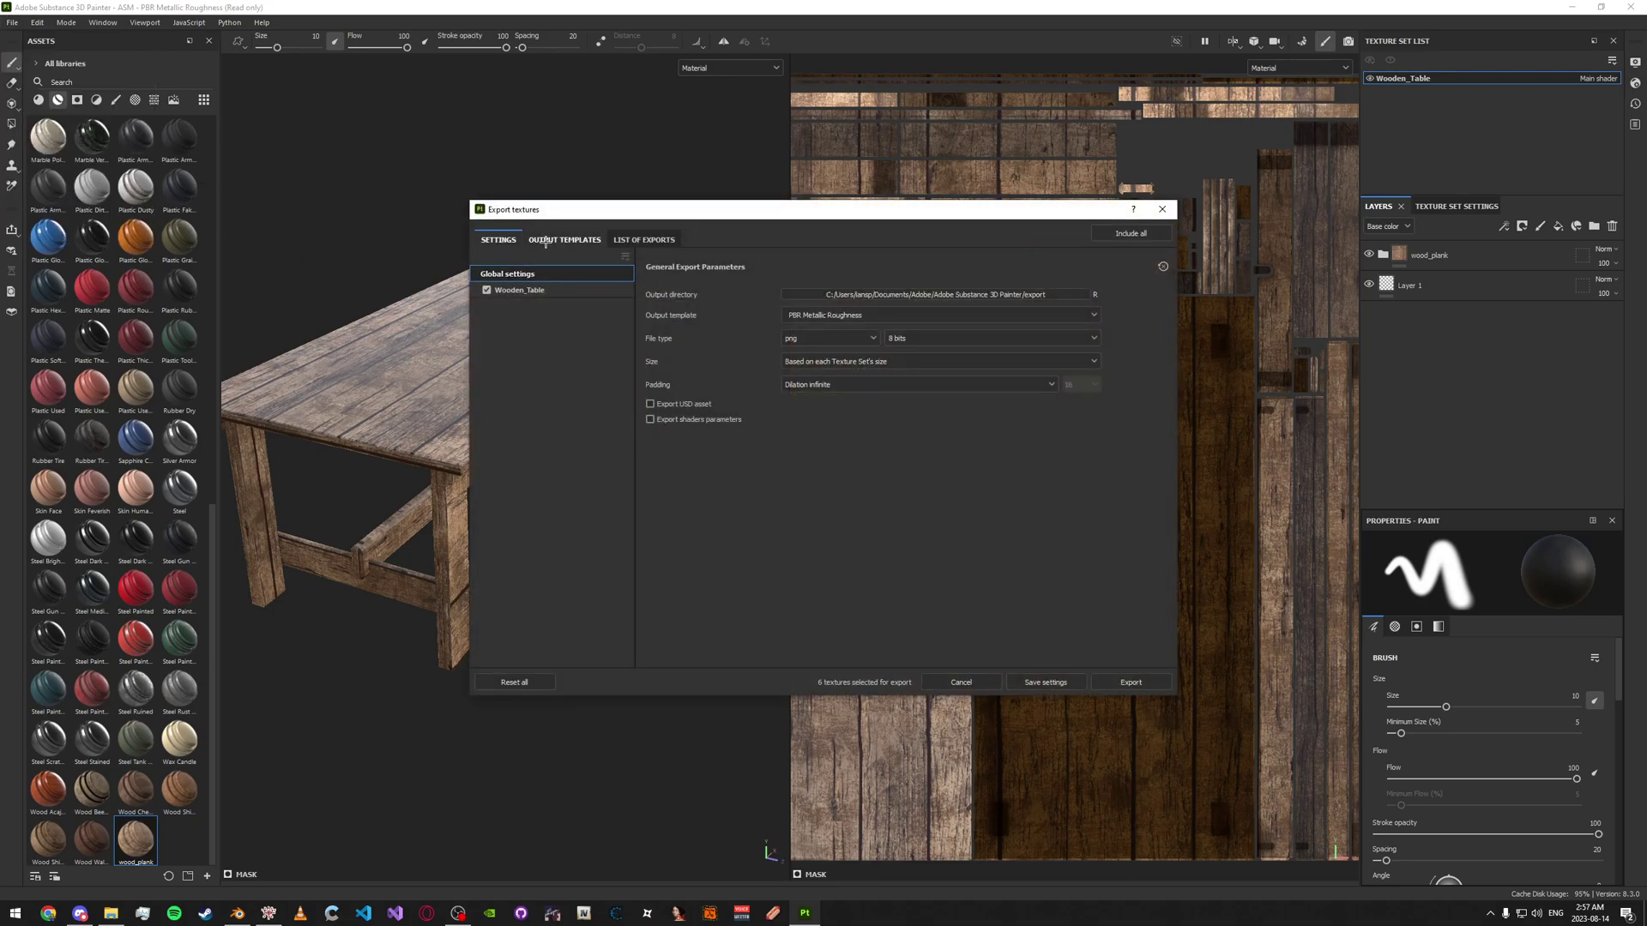
left_click(545, 243)
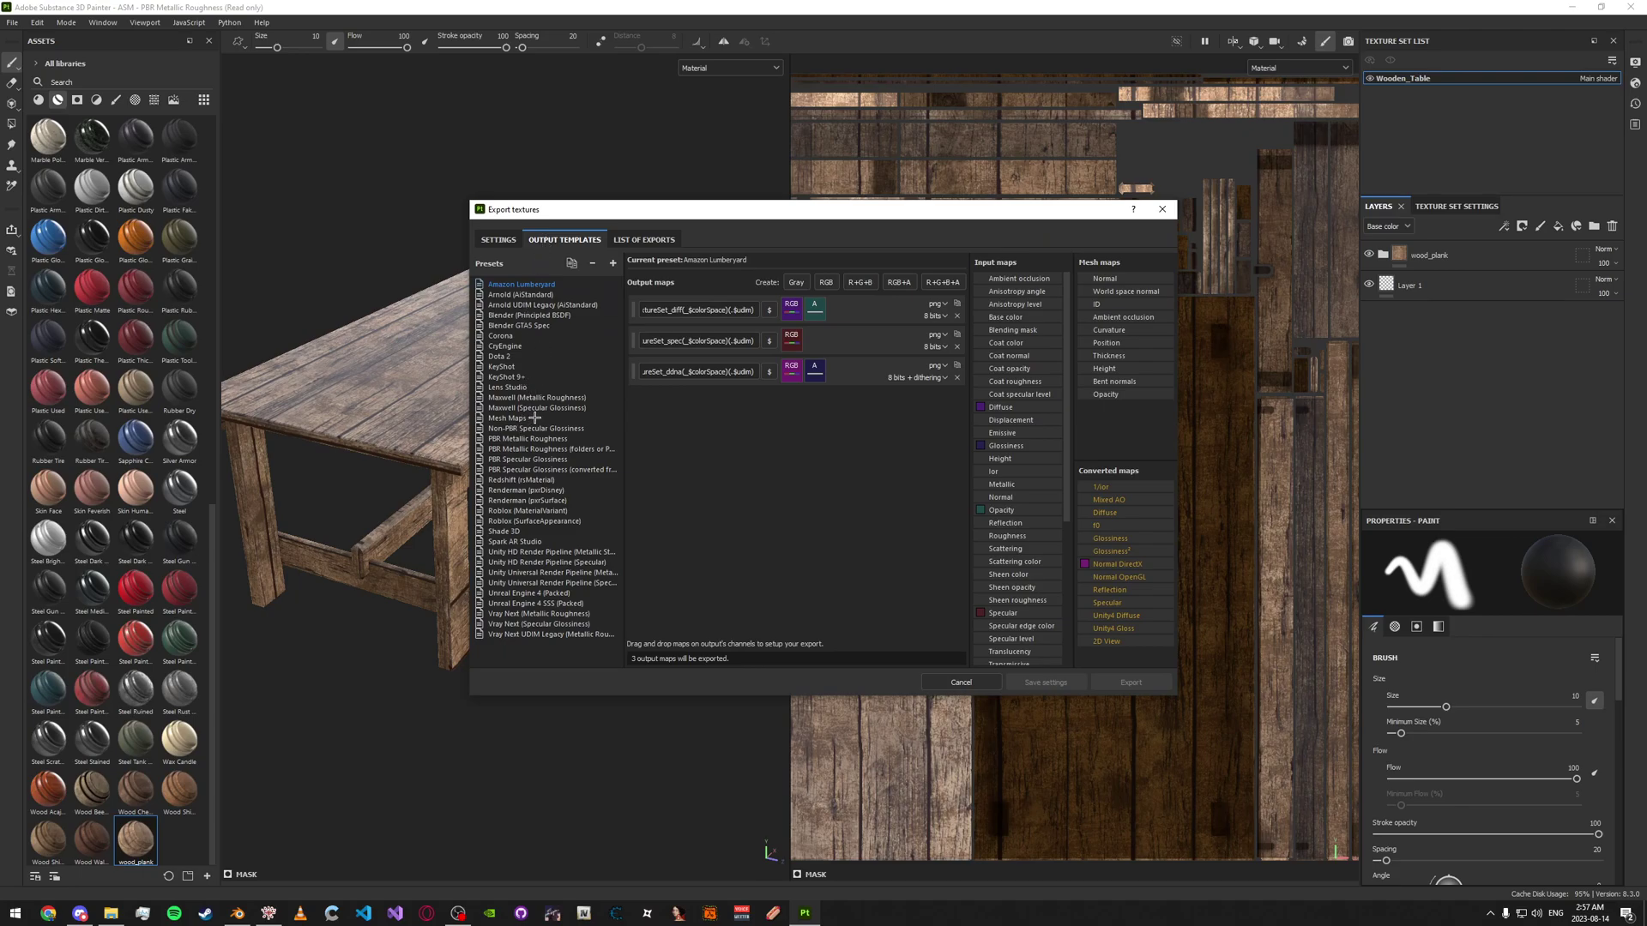
left_click(525, 325)
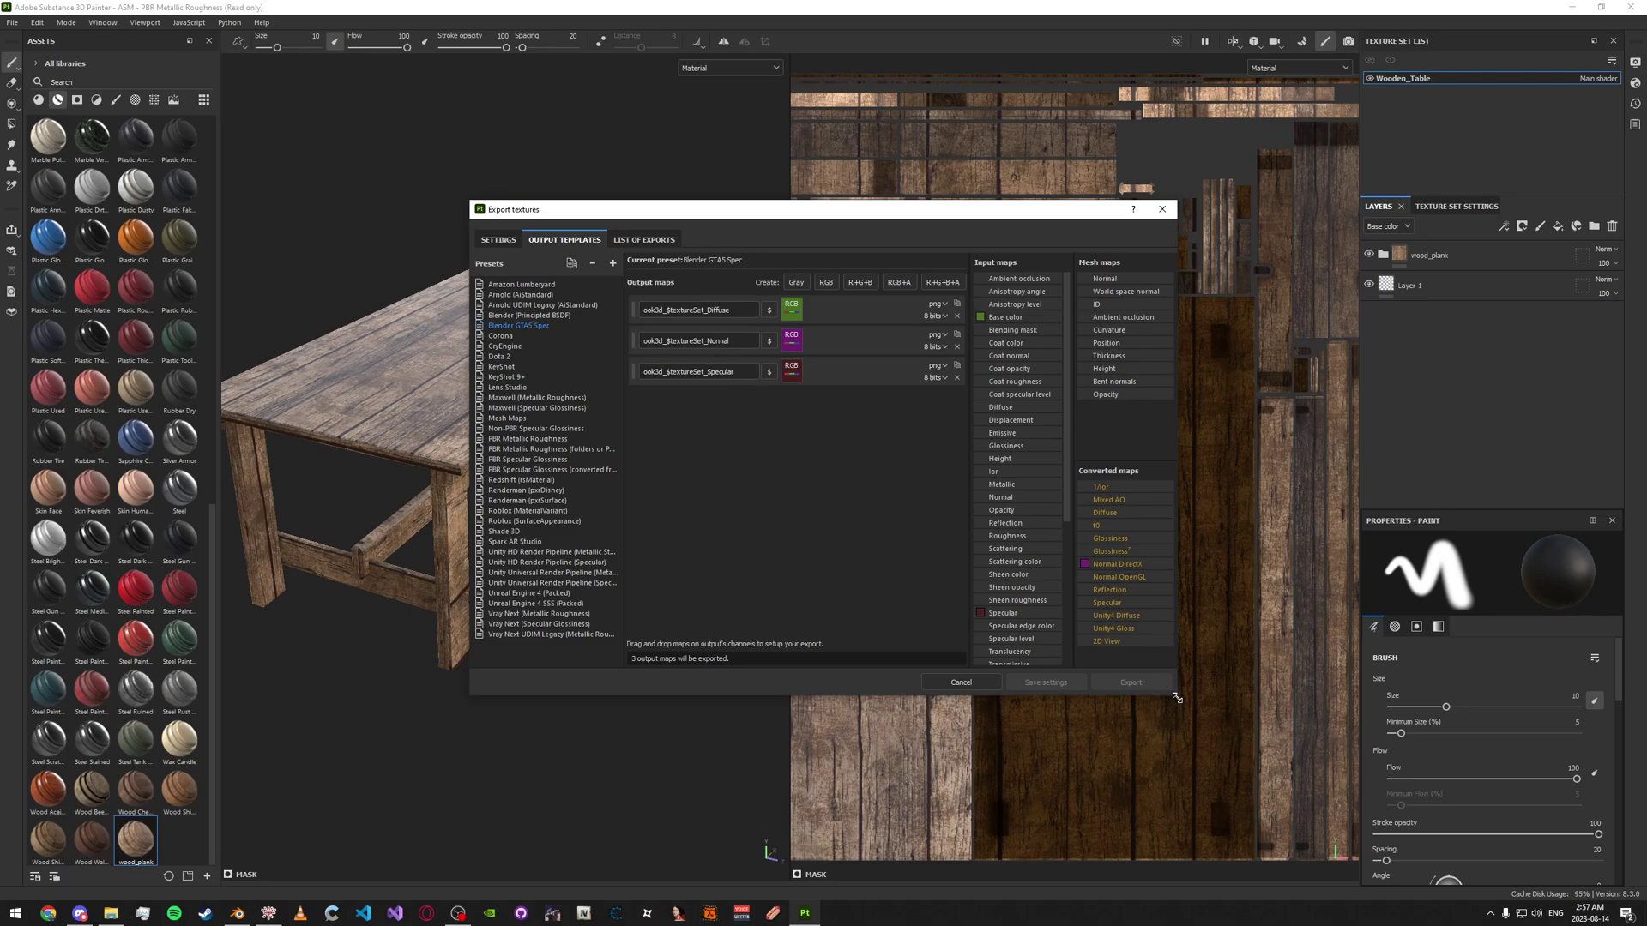
left_click_drag(1177, 699, 1272, 756)
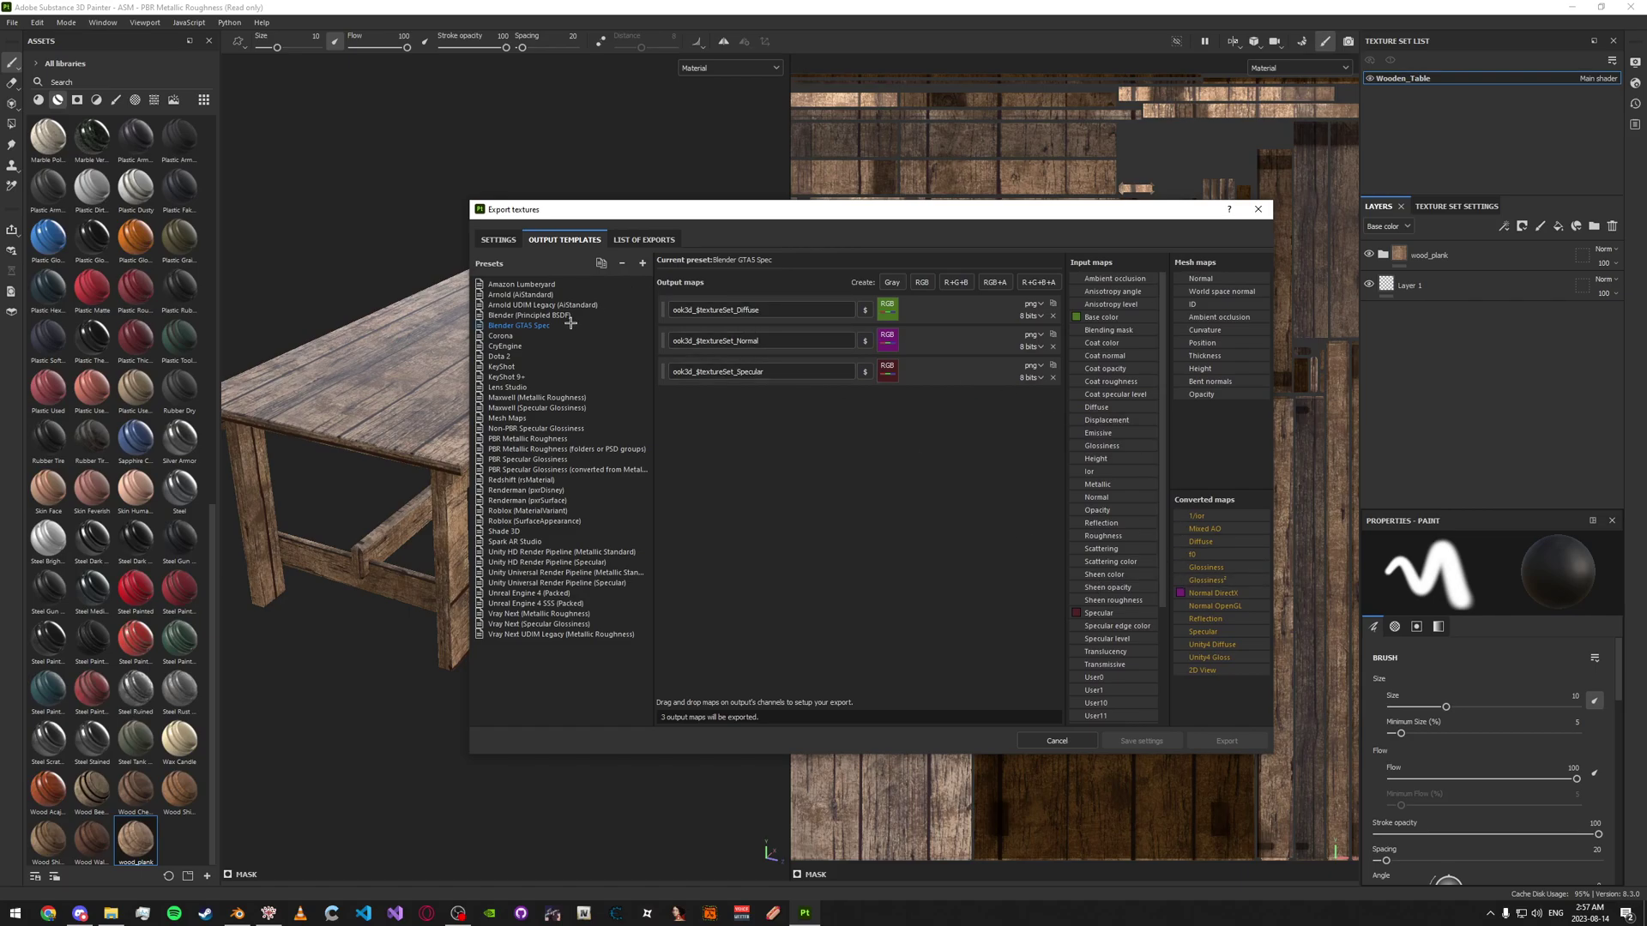
In the export settings, choose Blender GTA5 Spec as the output template
left_click(499, 239)
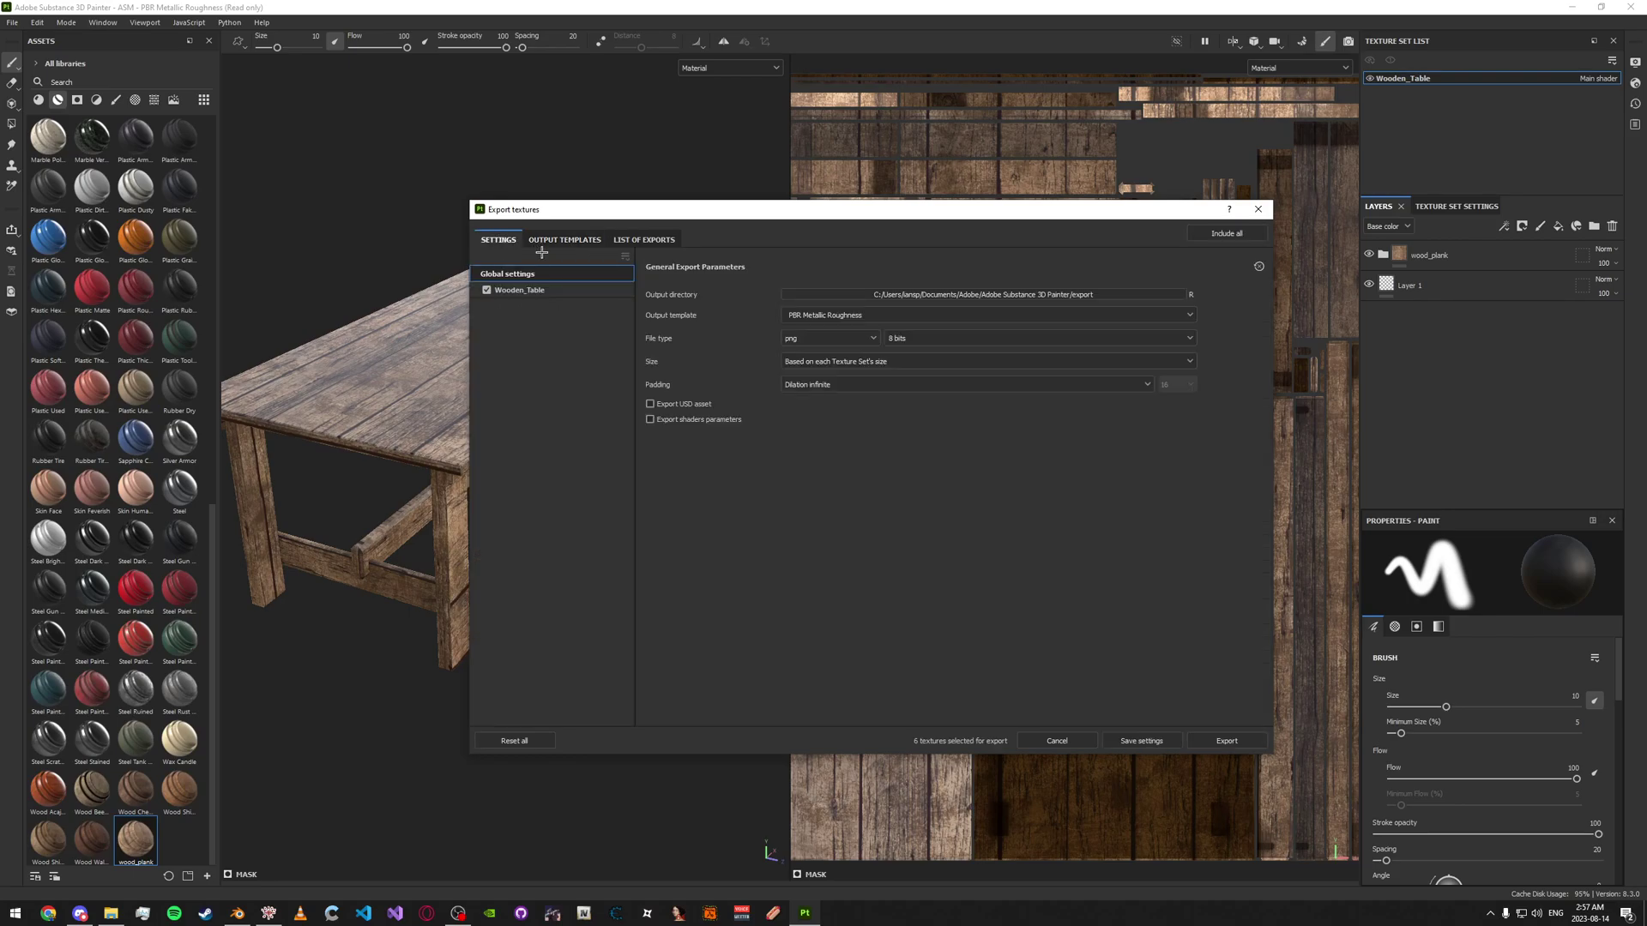
left_click(819, 314)
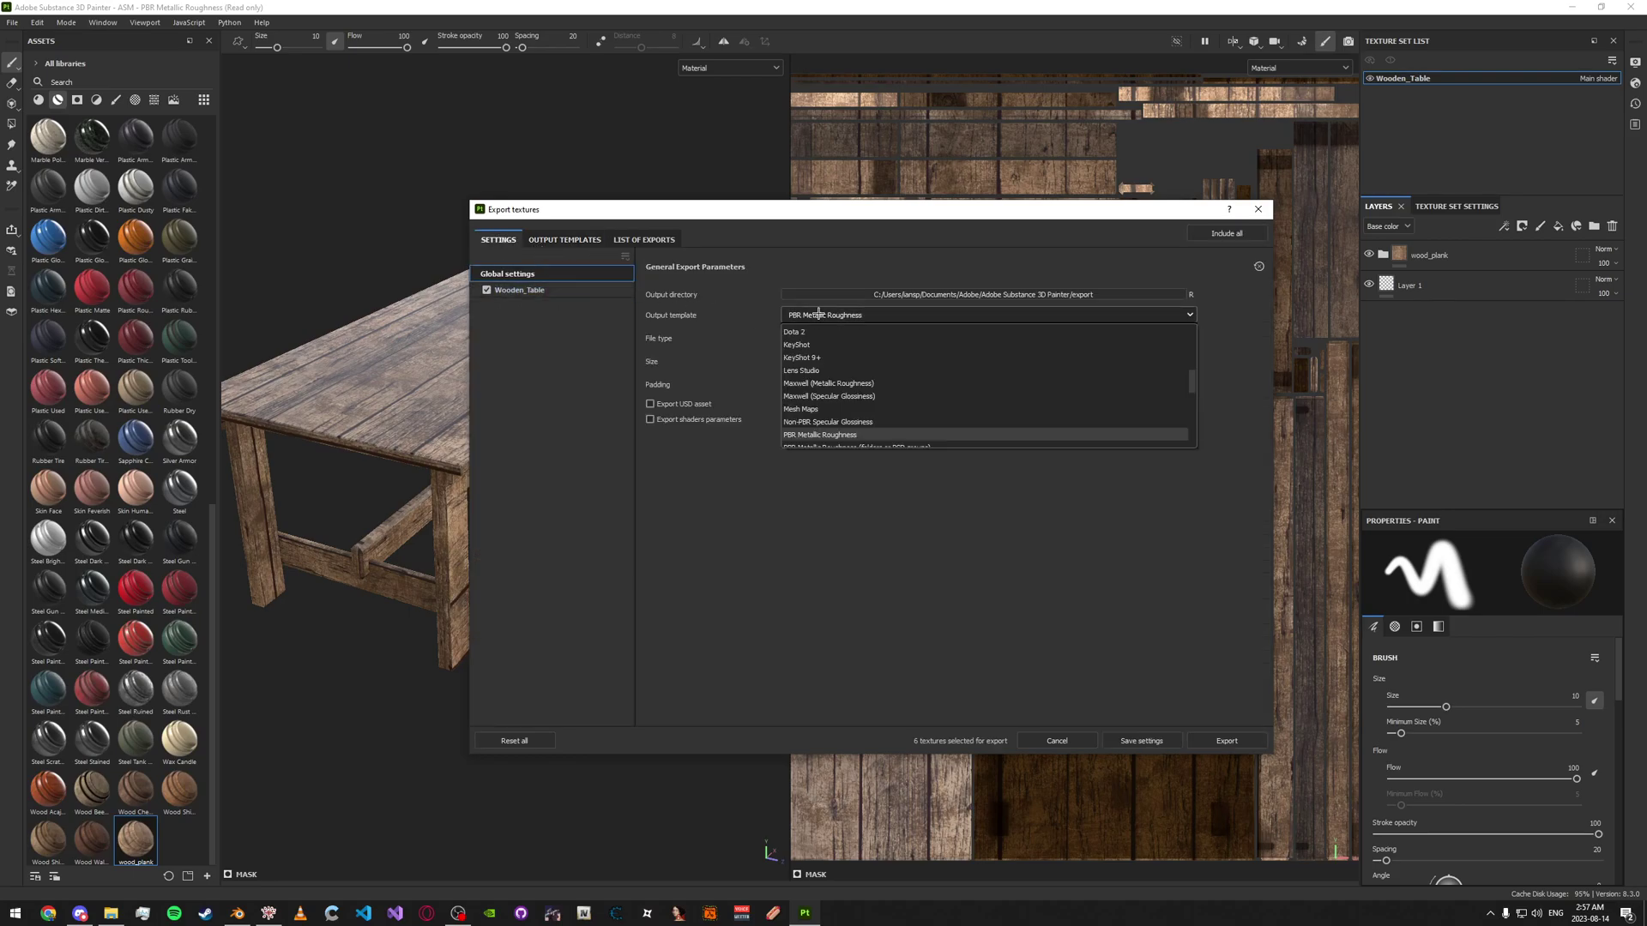
scroll(828, 351, "down", 7)
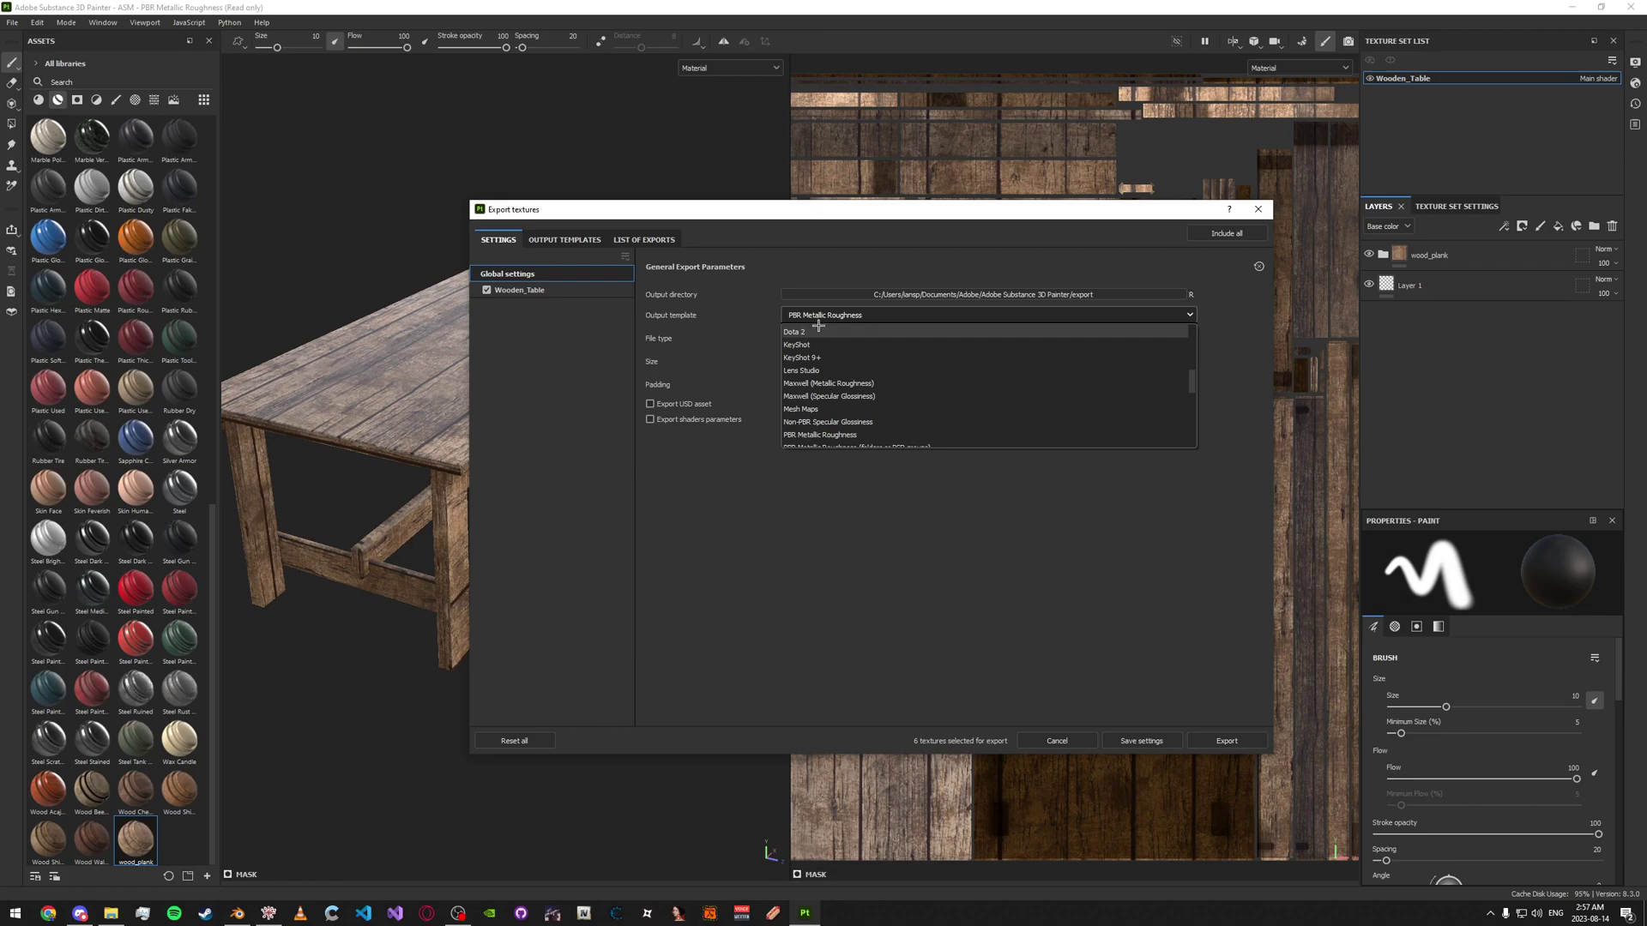
scroll(839, 370, "up", 10)
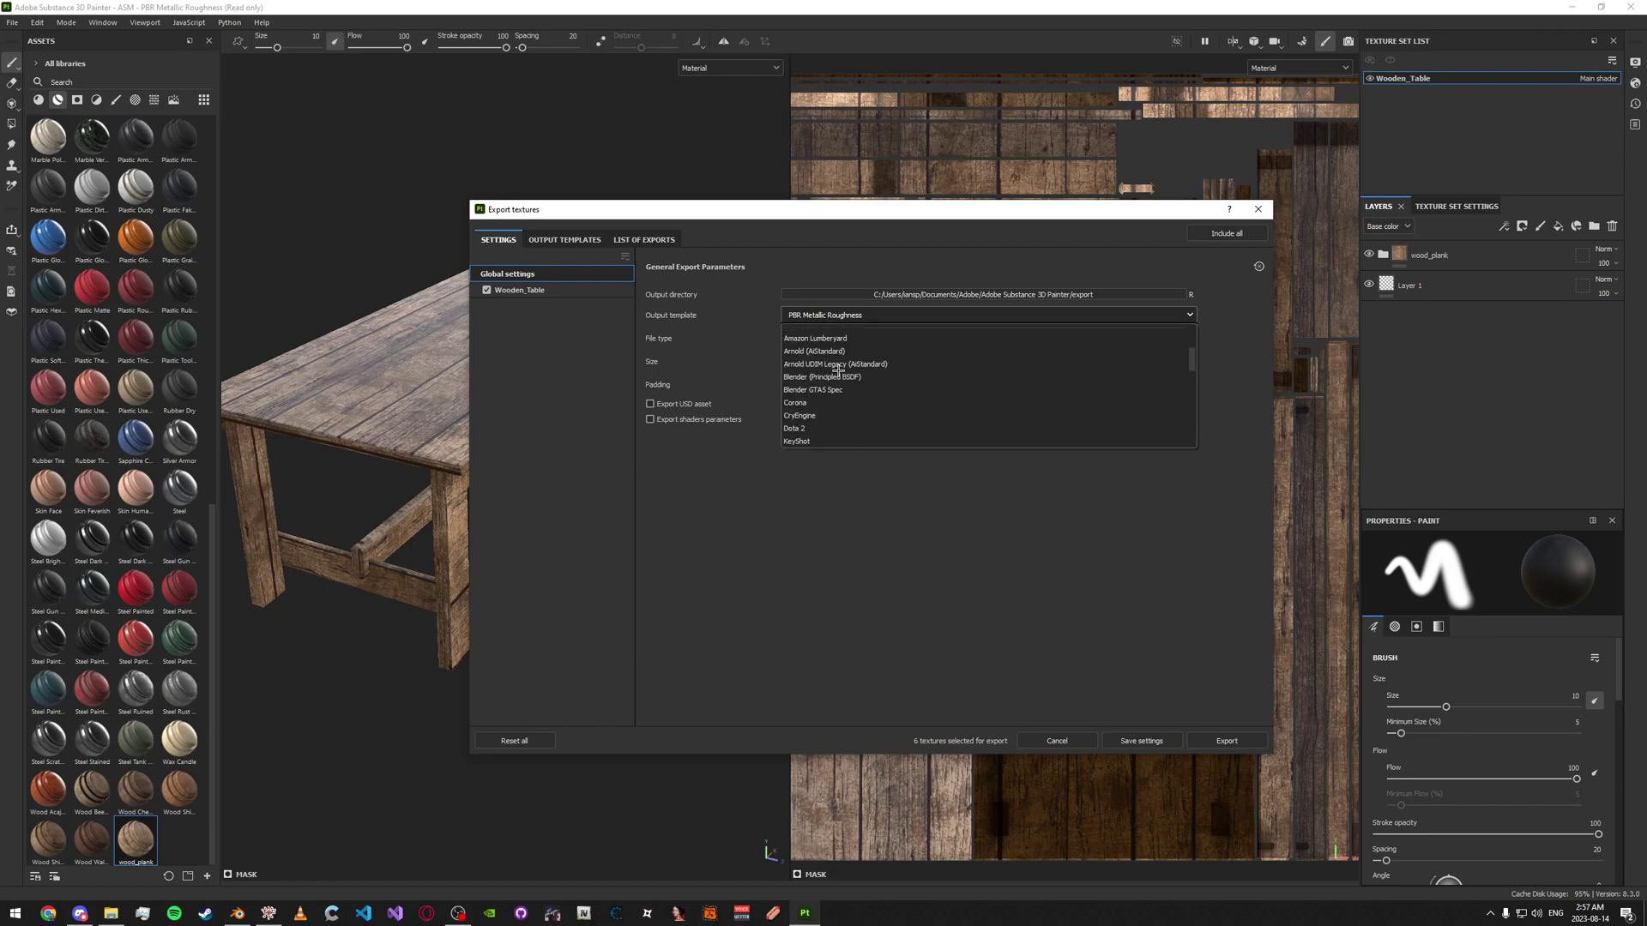
left_click(832, 390)
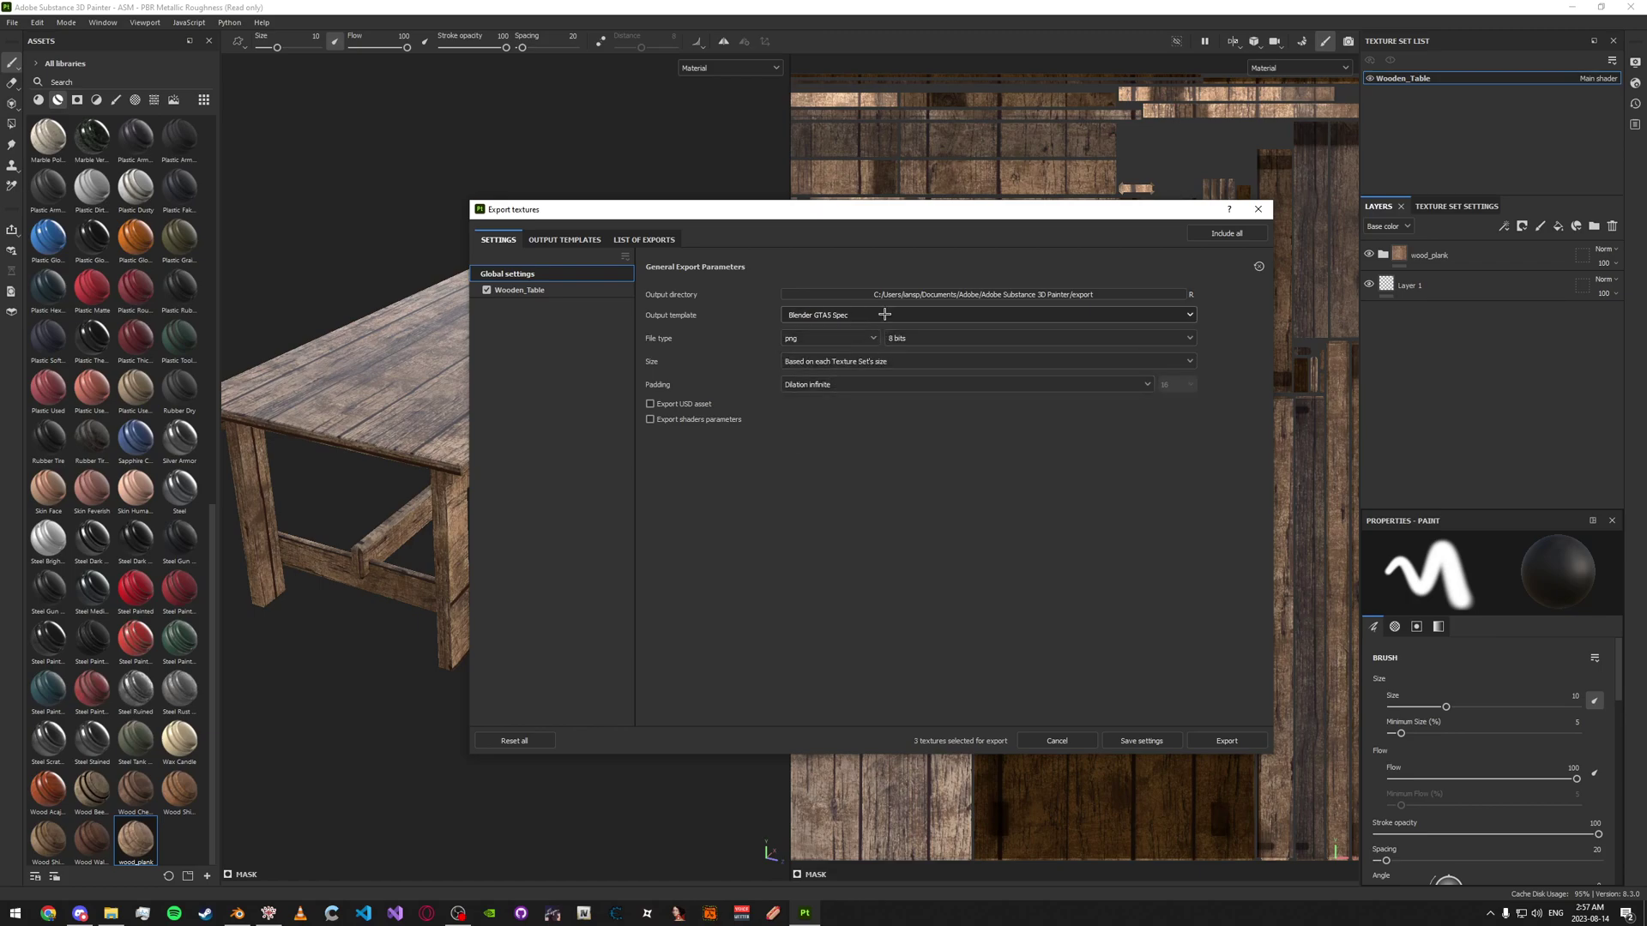
Set the output directory to a new folder named 'test' inside Desktop\My Models
left_click(892, 295)
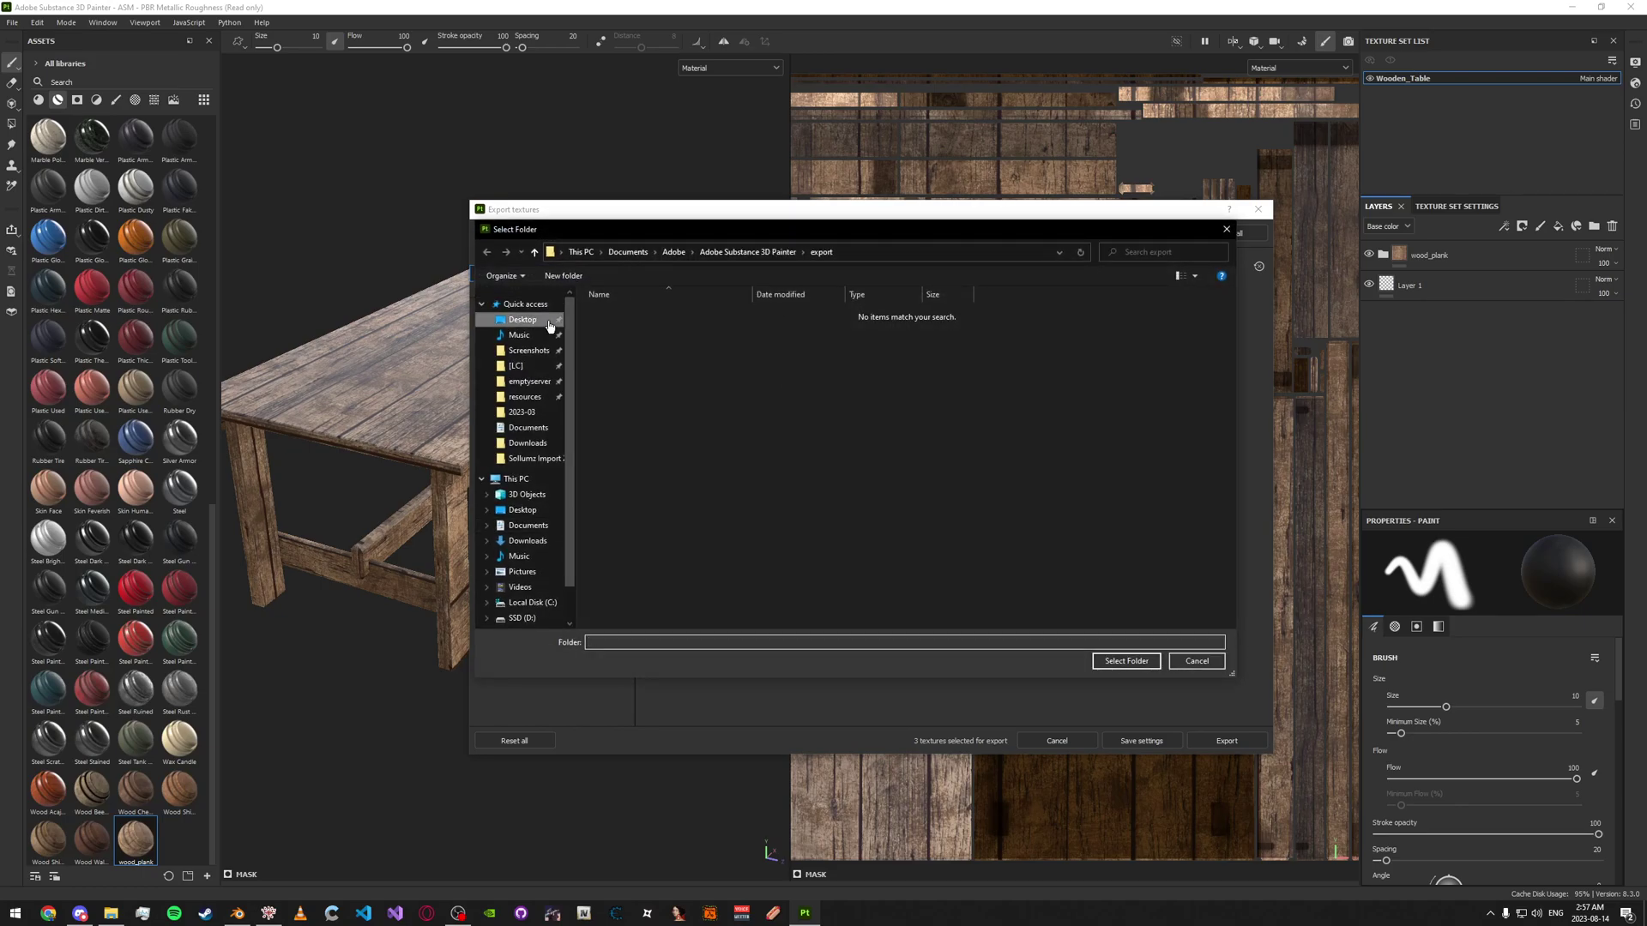
left_click(549, 322)
double_click(652, 416)
double_click(647, 313)
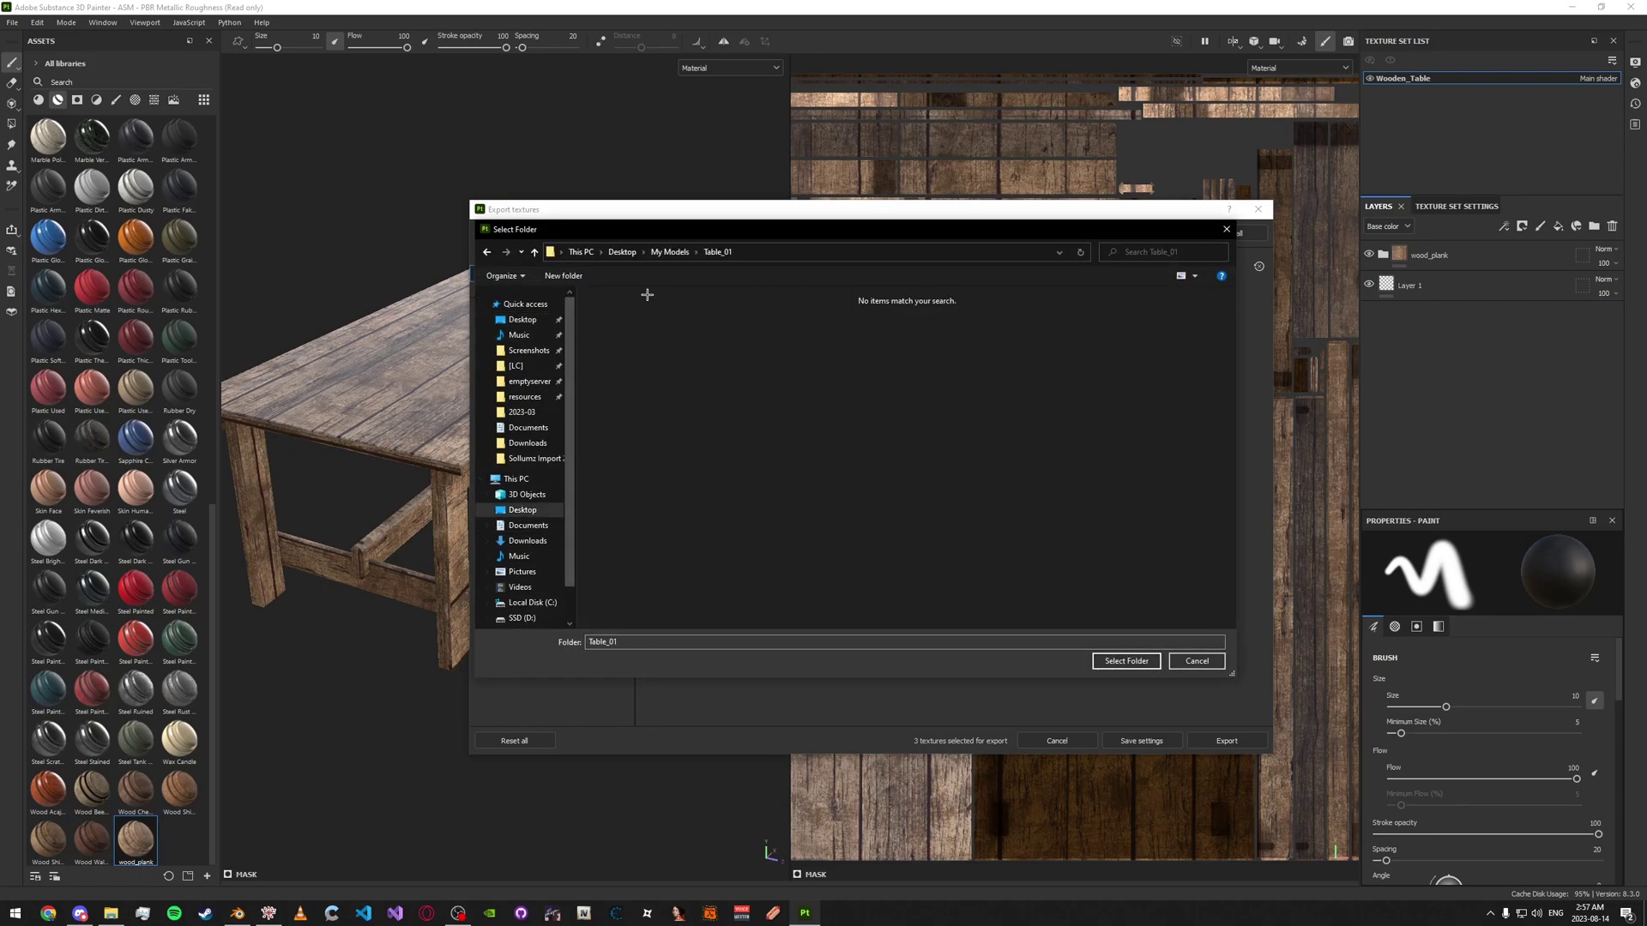
left_click(665, 253)
right_click(690, 393)
mouse_move(746, 609)
left_click(954, 609)
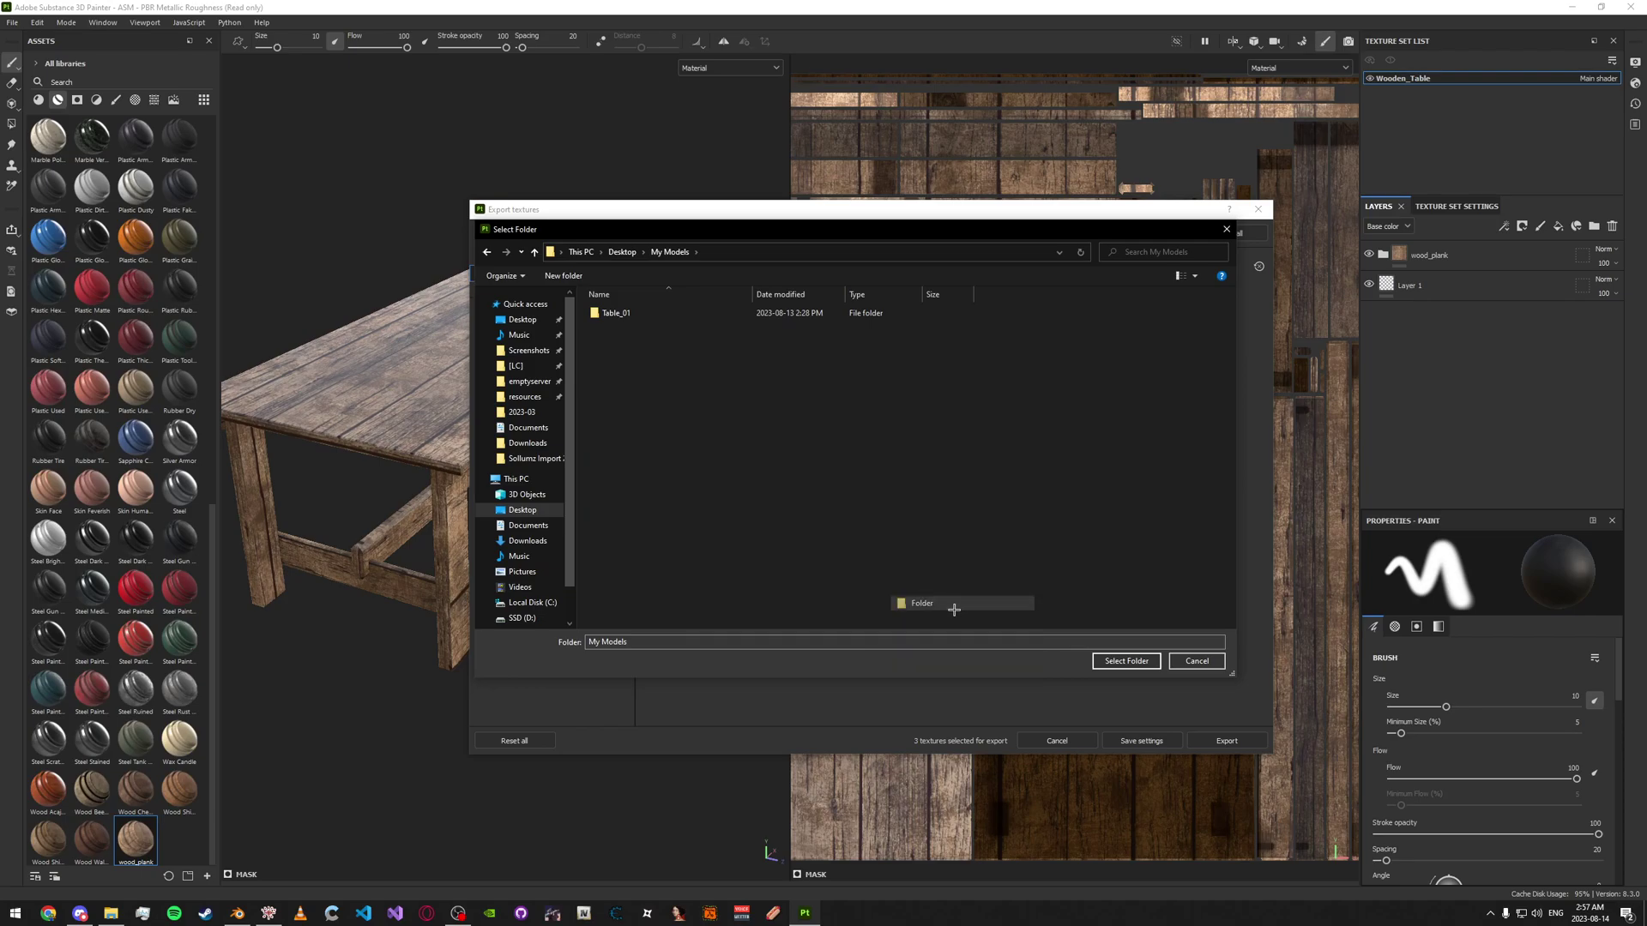
type("test")
key("Return")
double_click(671, 334)
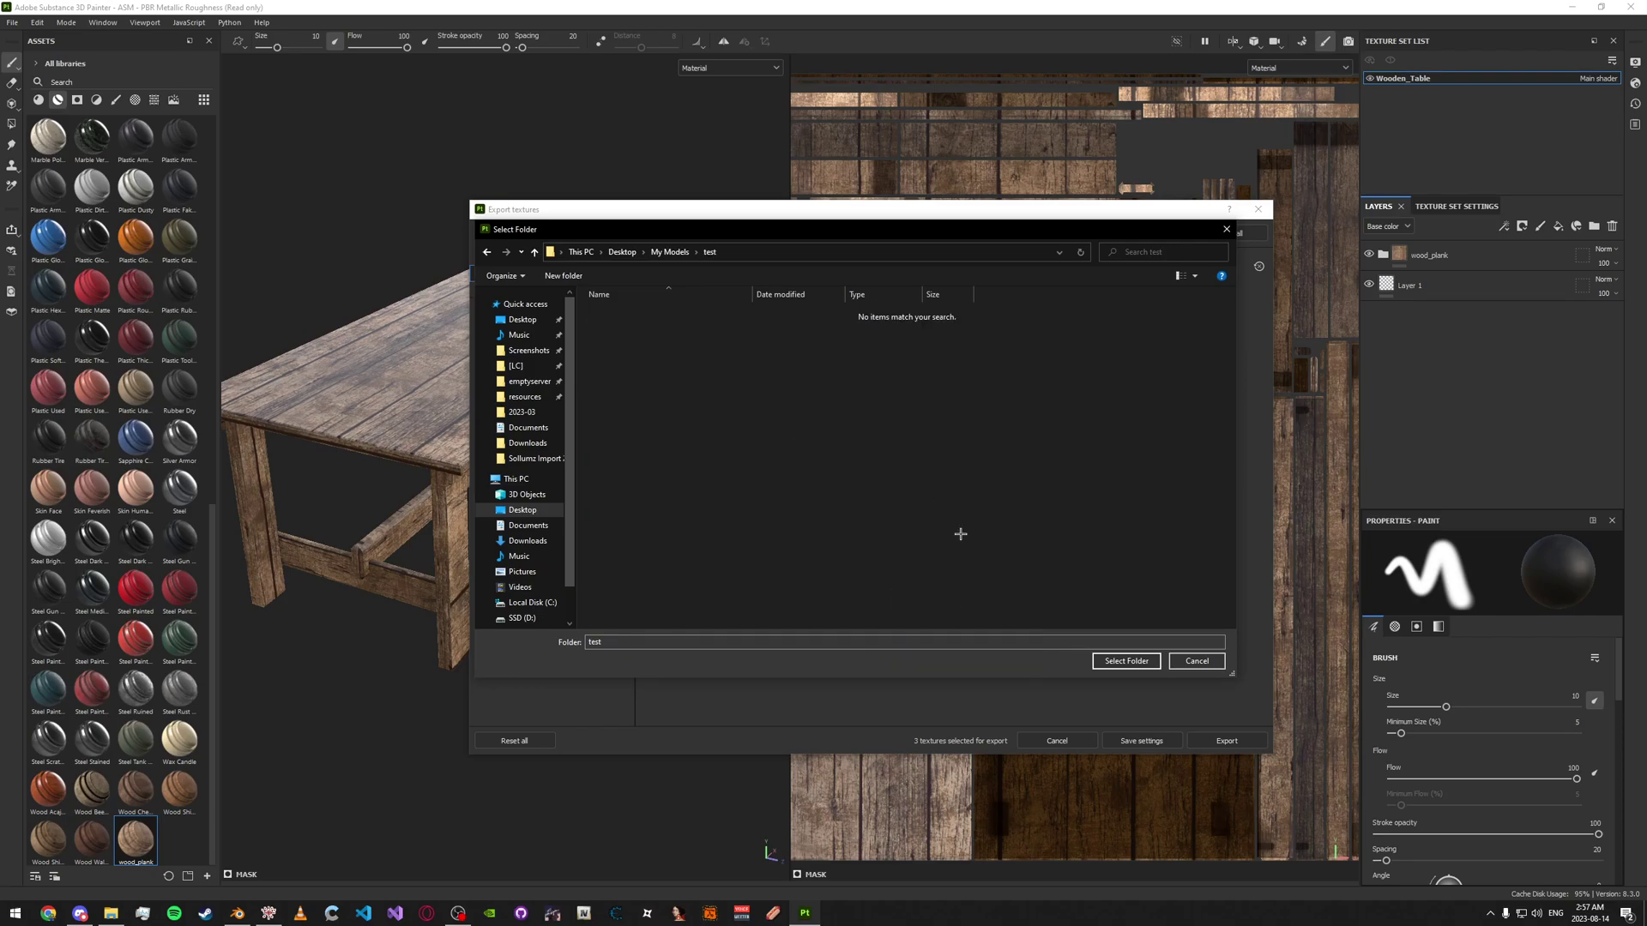
left_click(1126, 661)
Set the export size to 1024 and export the Diffuse, Normal and Specular maps
left_click(835, 365)
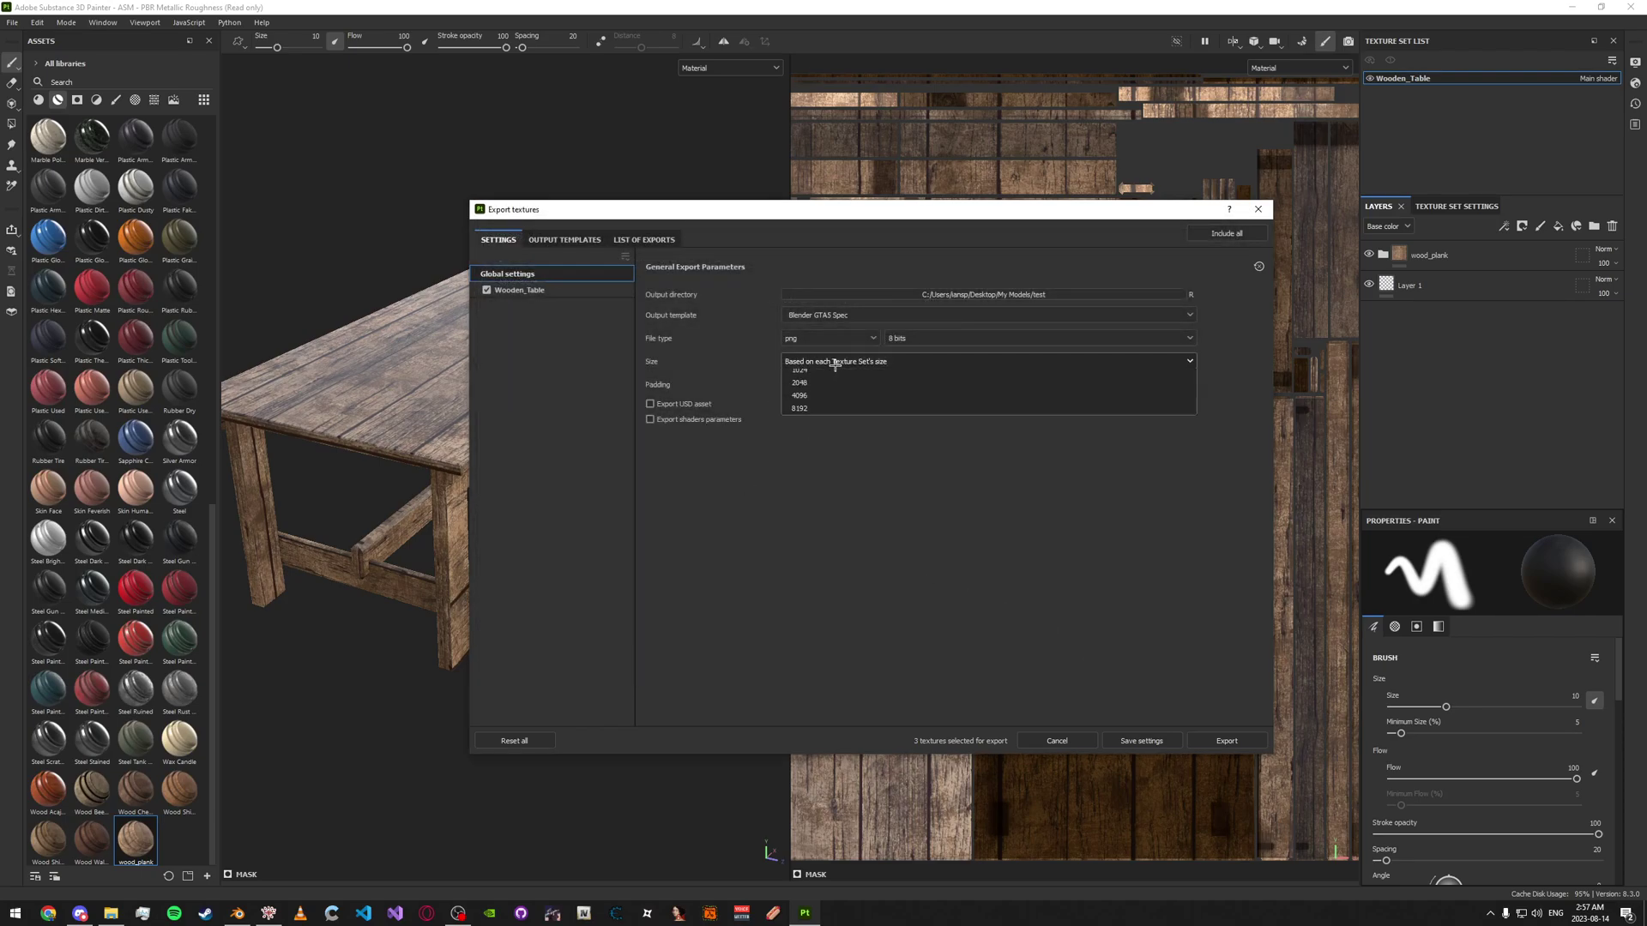
left_click(848, 451)
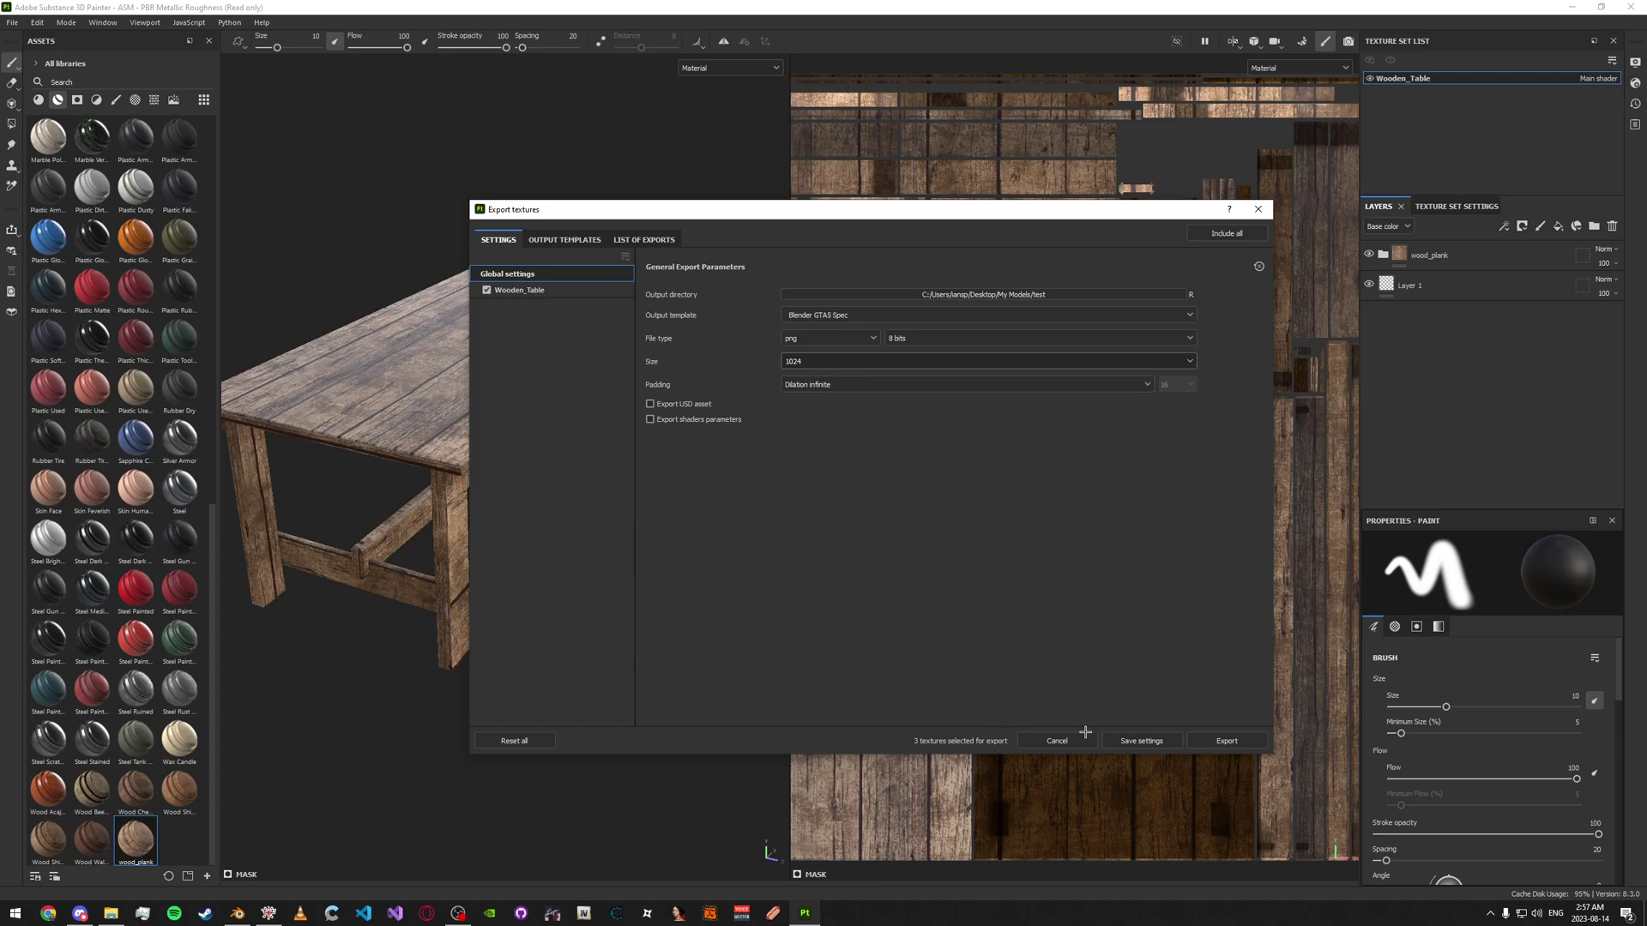
left_click(1209, 741)
left_click(12, 22)
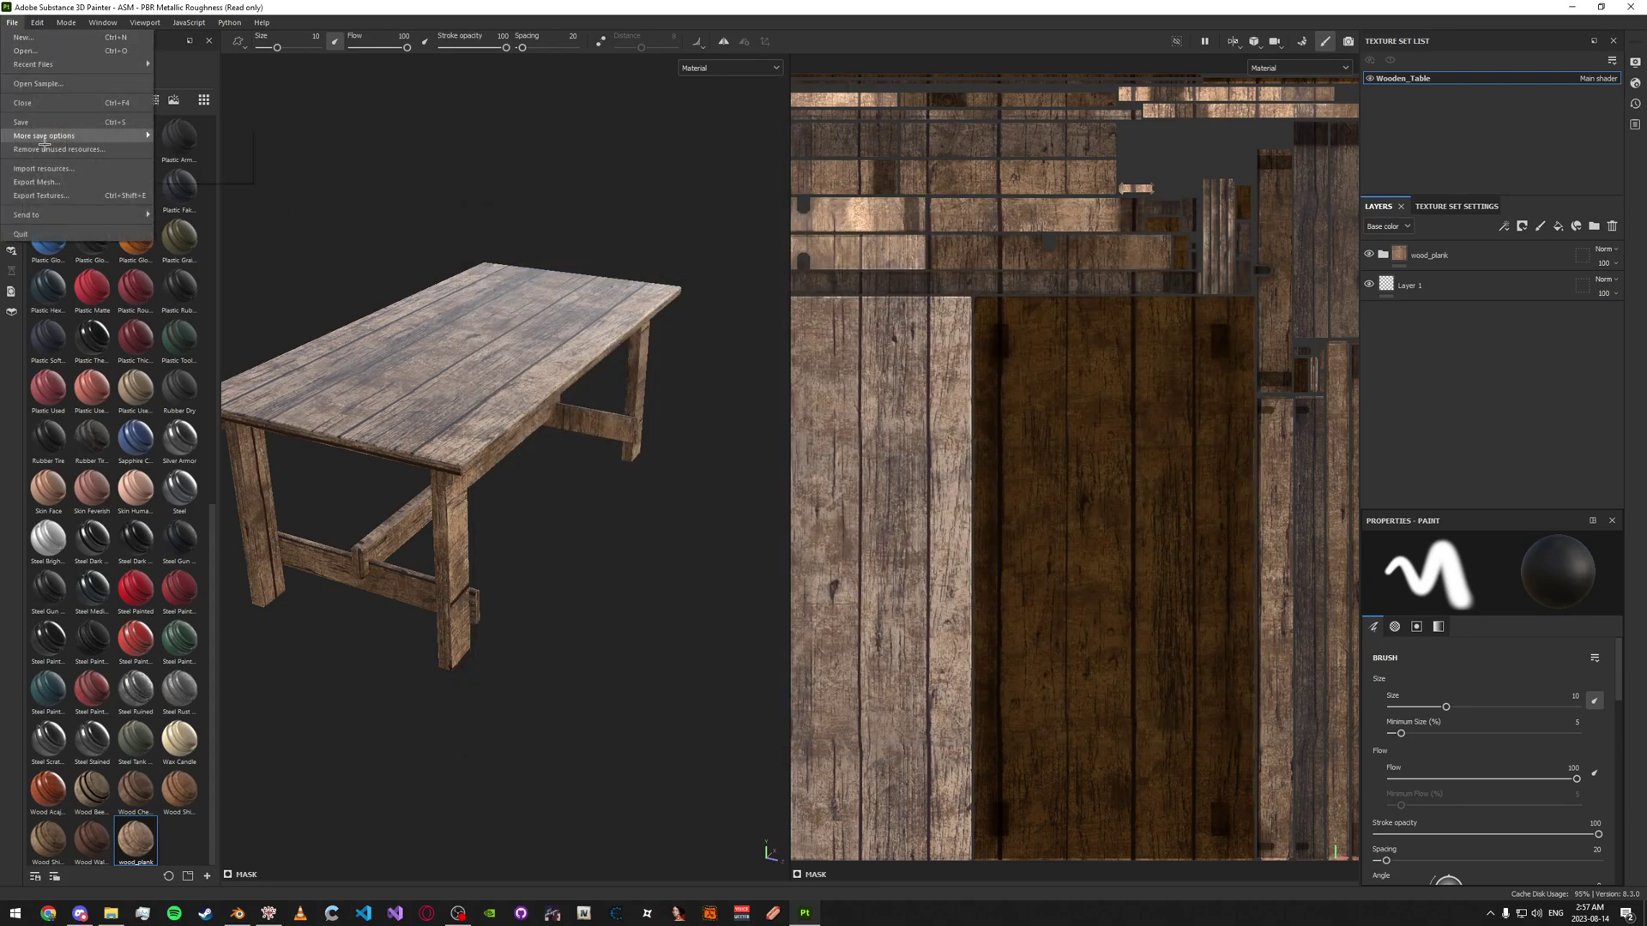
left_click(52, 194)
left_click(1103, 681)
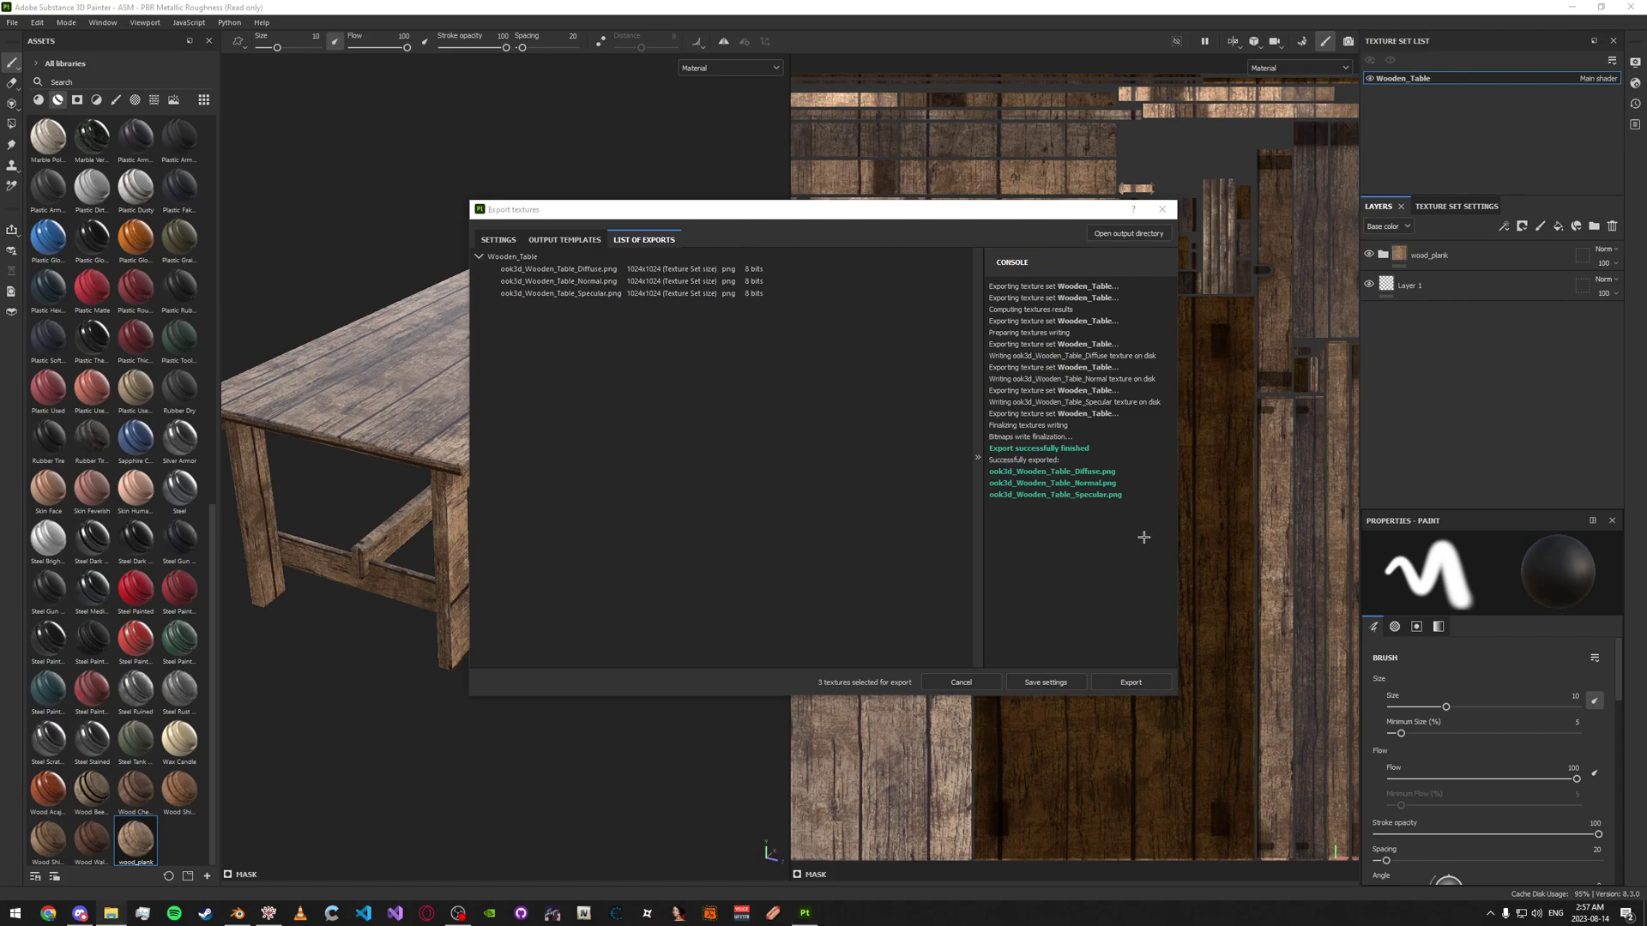
left_click(961, 681)
In Blender, replace Table_01's old Wooden_Table material with a new normal_spec shader from the Sollumz tools
key("alt+Tab")
key("Tab")
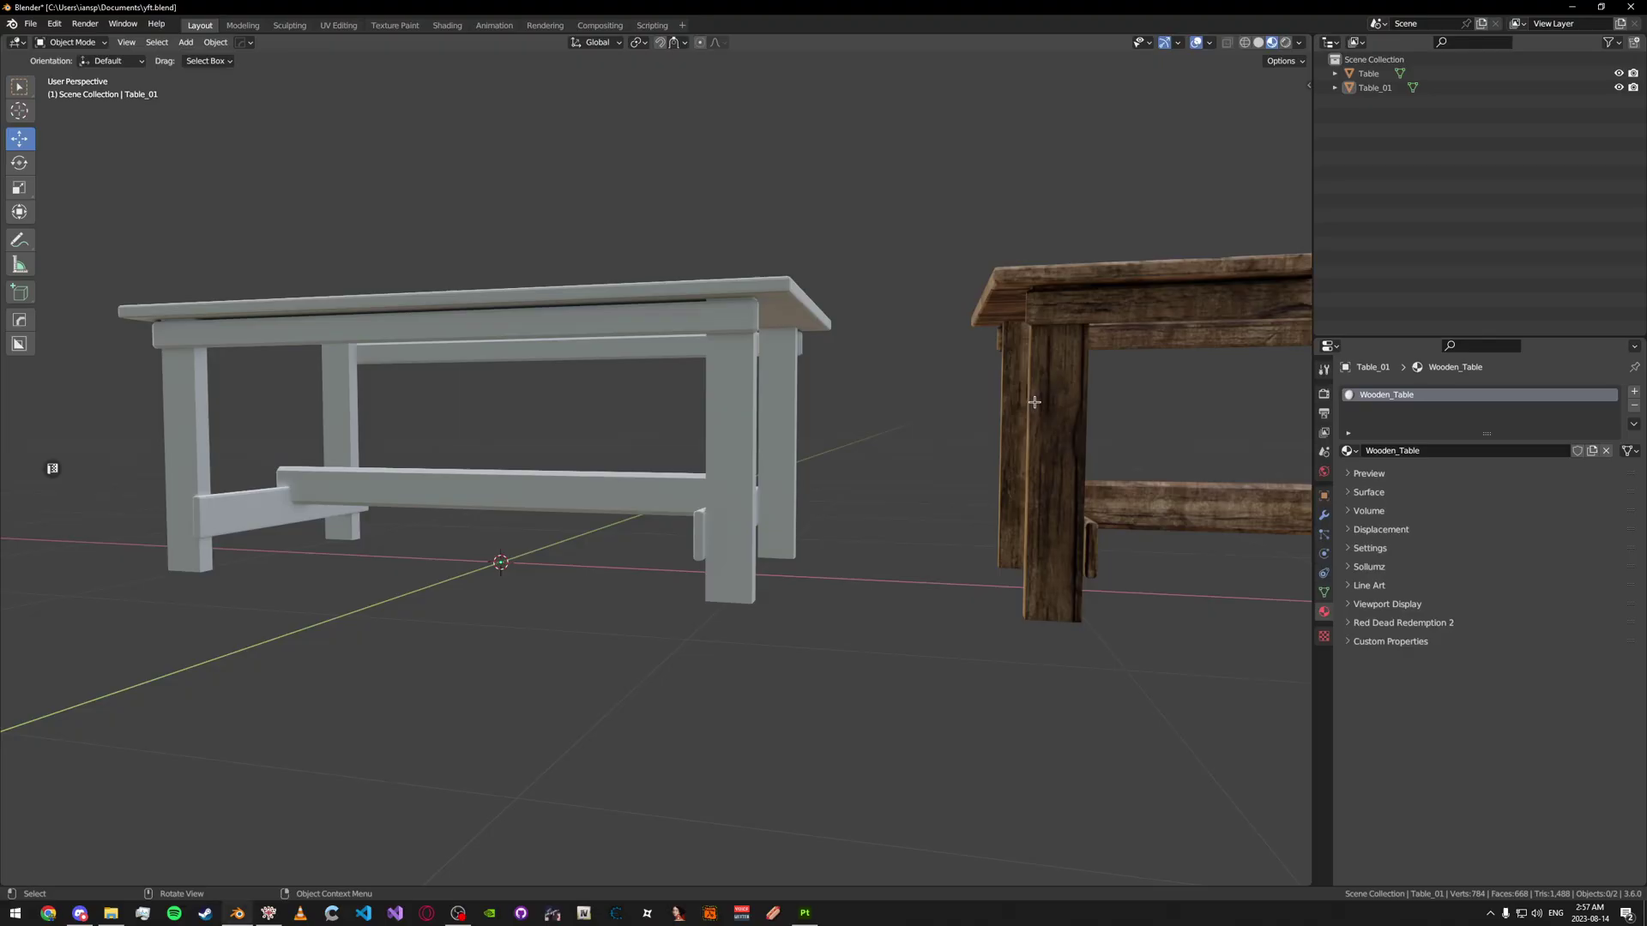
left_click(651, 371)
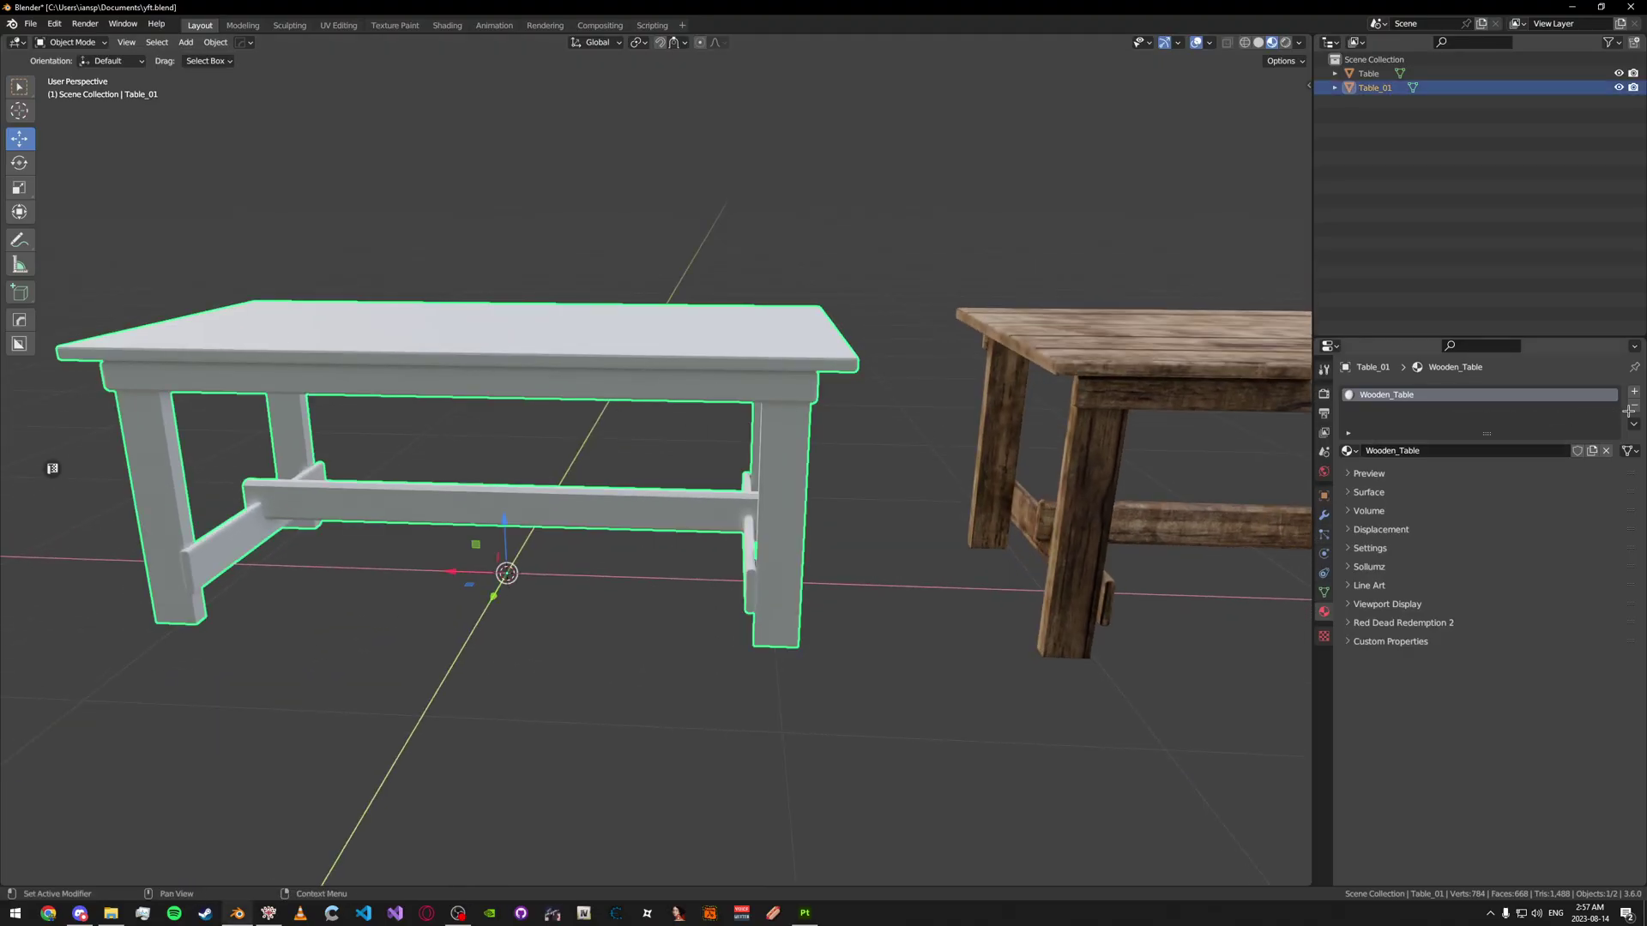
left_click(1631, 408)
key("n")
left_click(1072, 273)
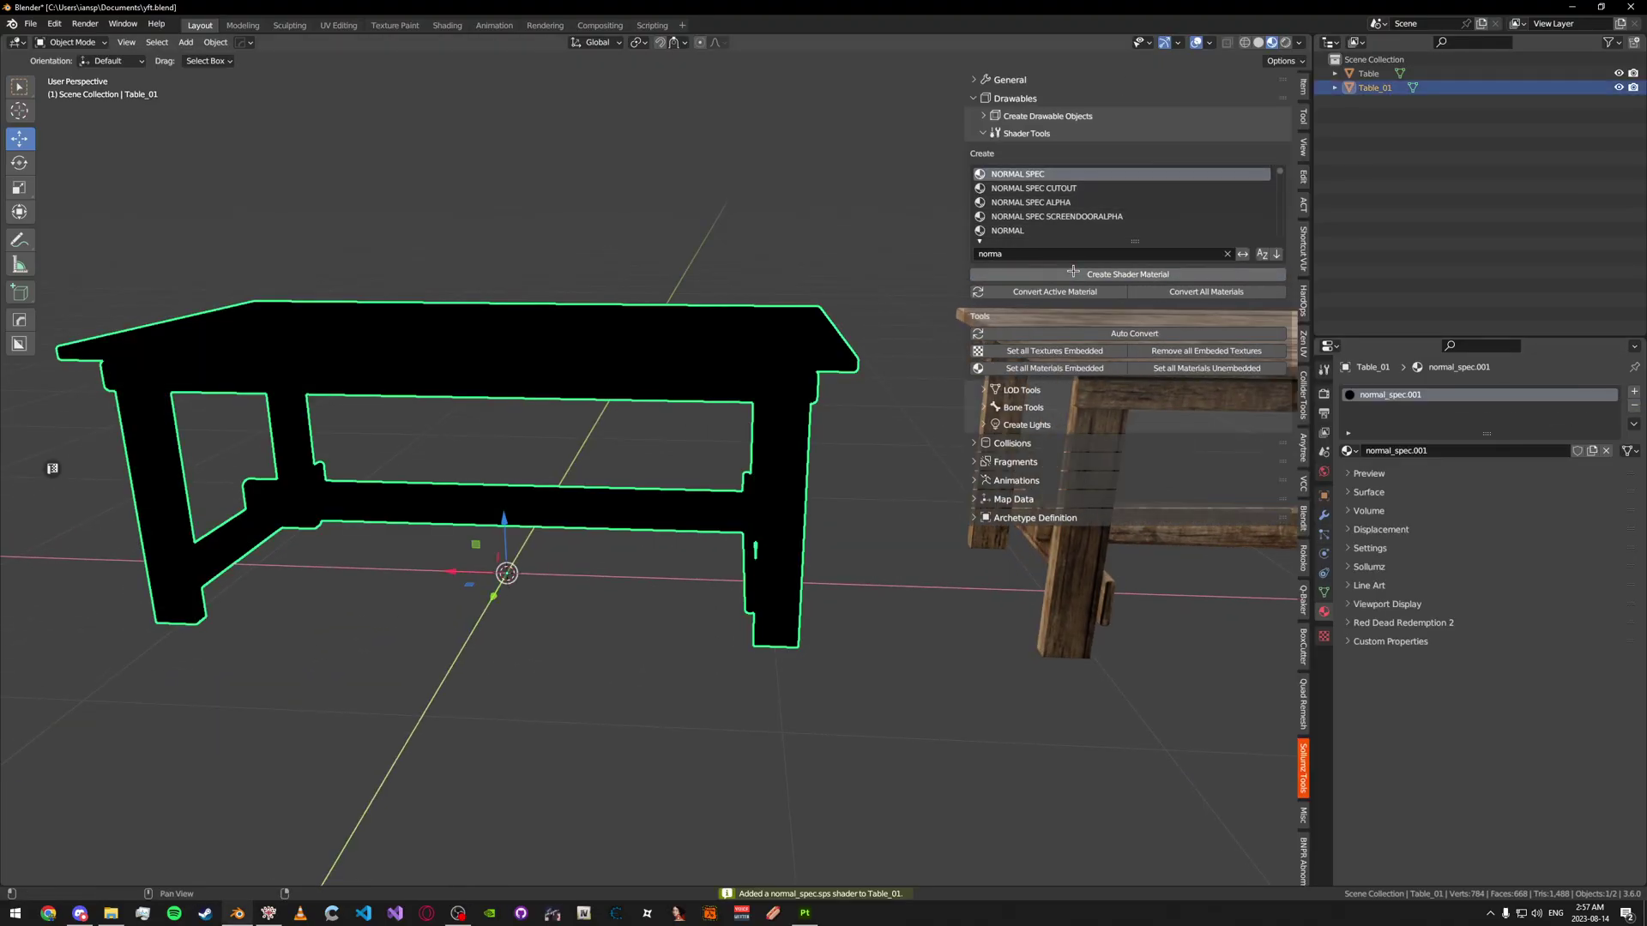
key("n")
In the Shading layout, browse for an image for the texture node from the exported textures folder
left_click(447, 26)
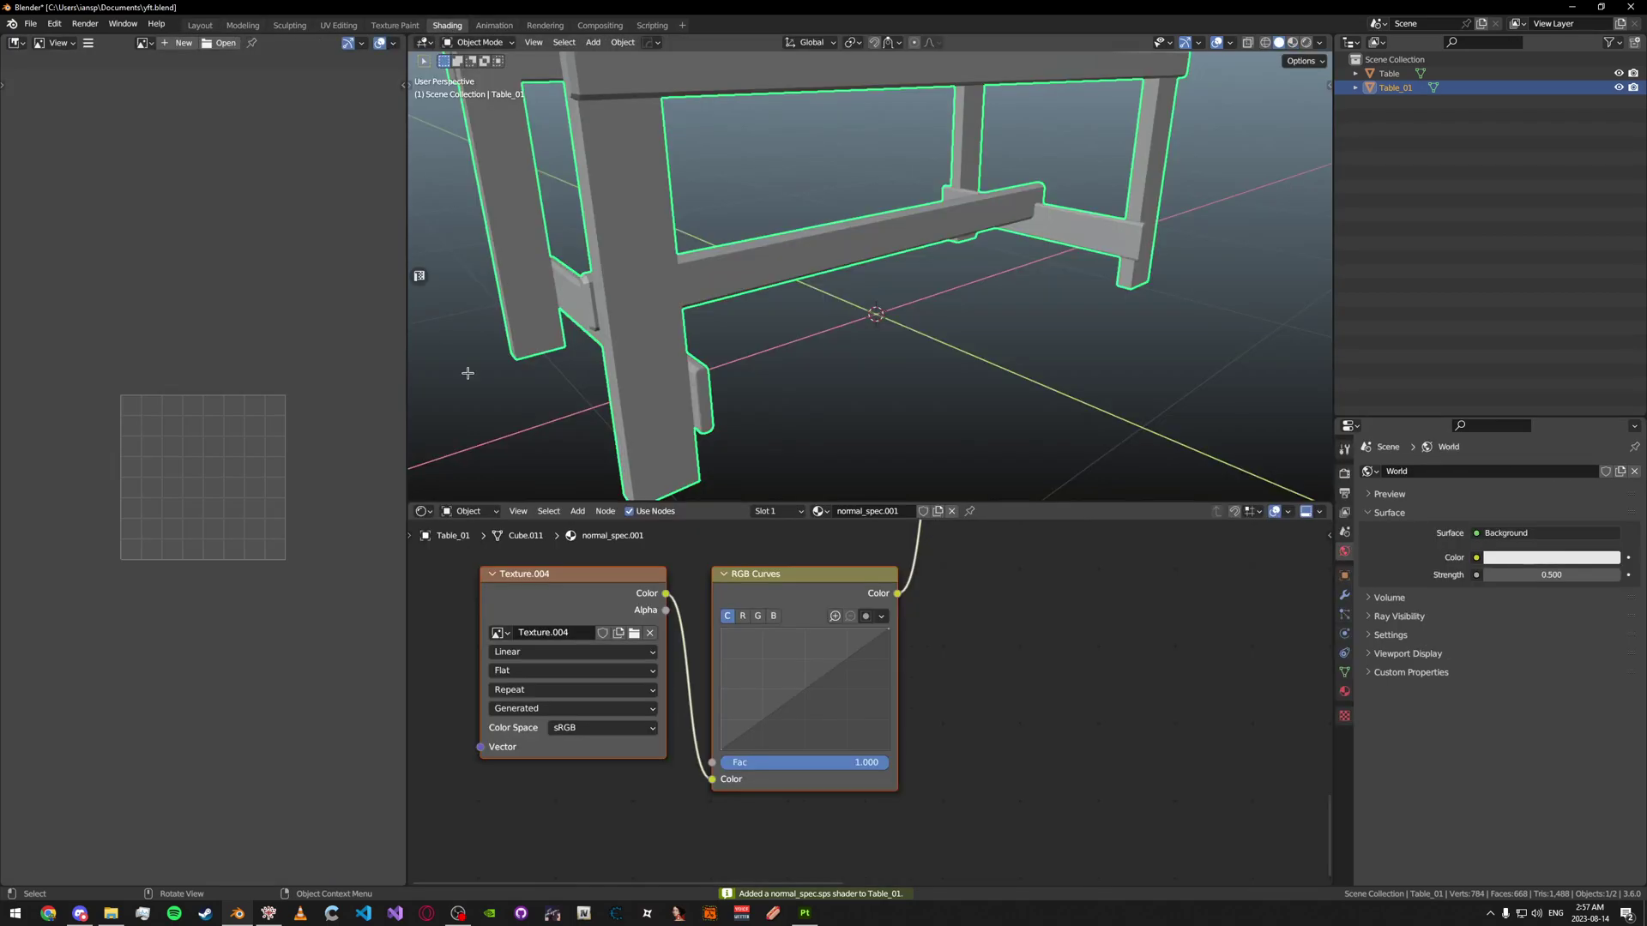
middle_click_drag(979, 639, 1106, 704)
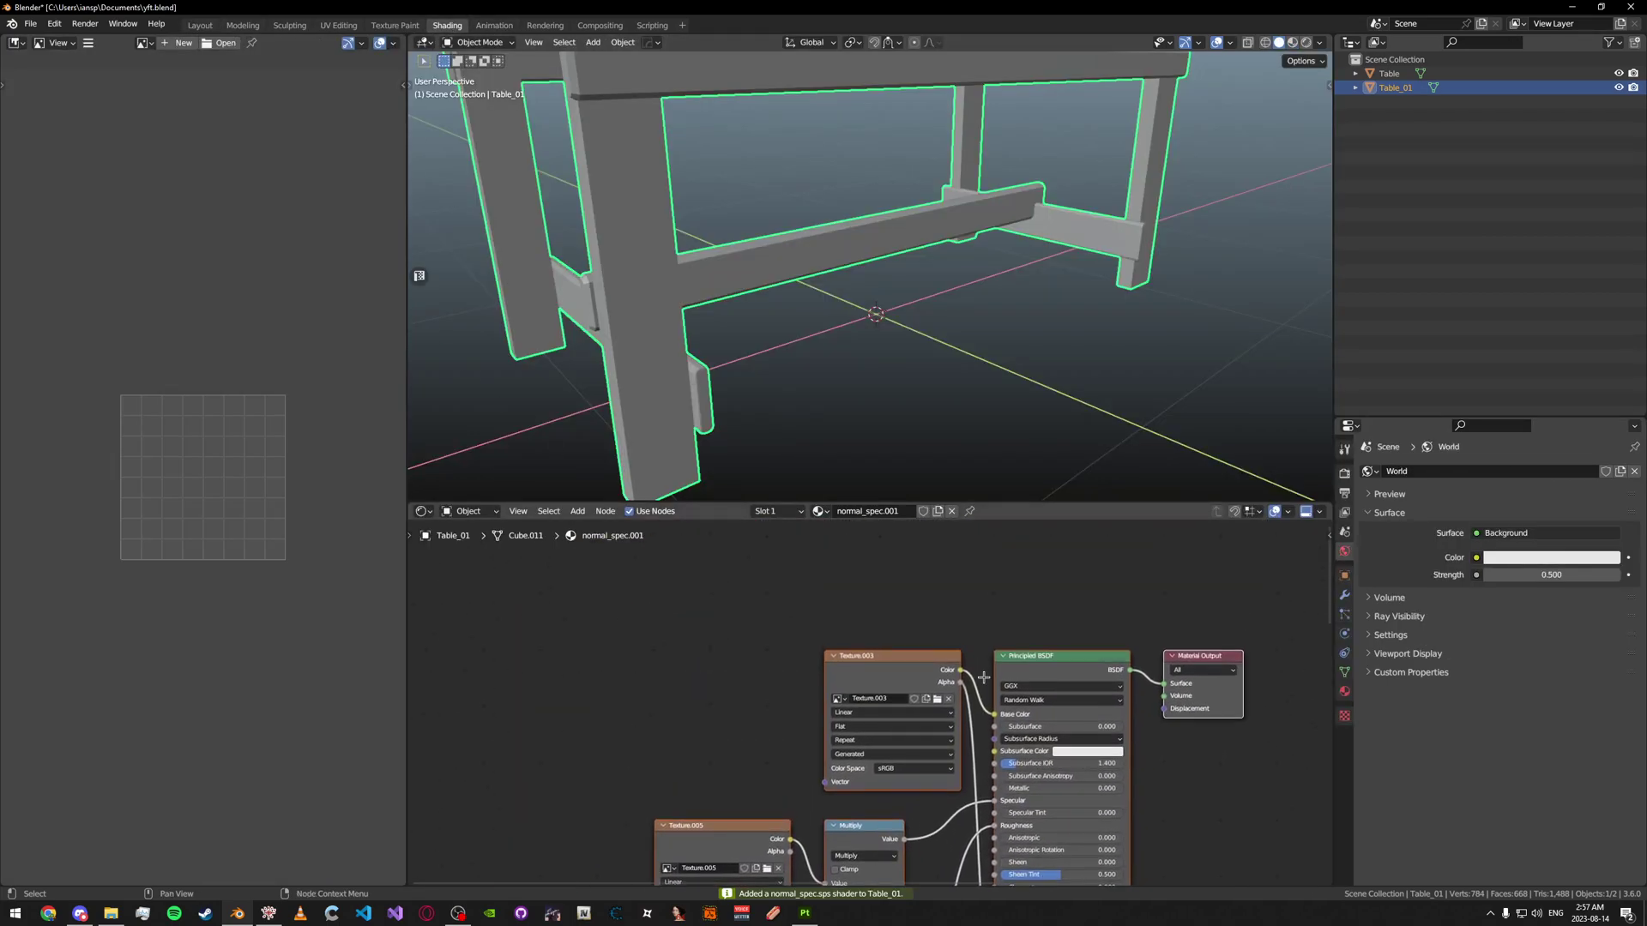
scroll(1107, 703, "up", 3)
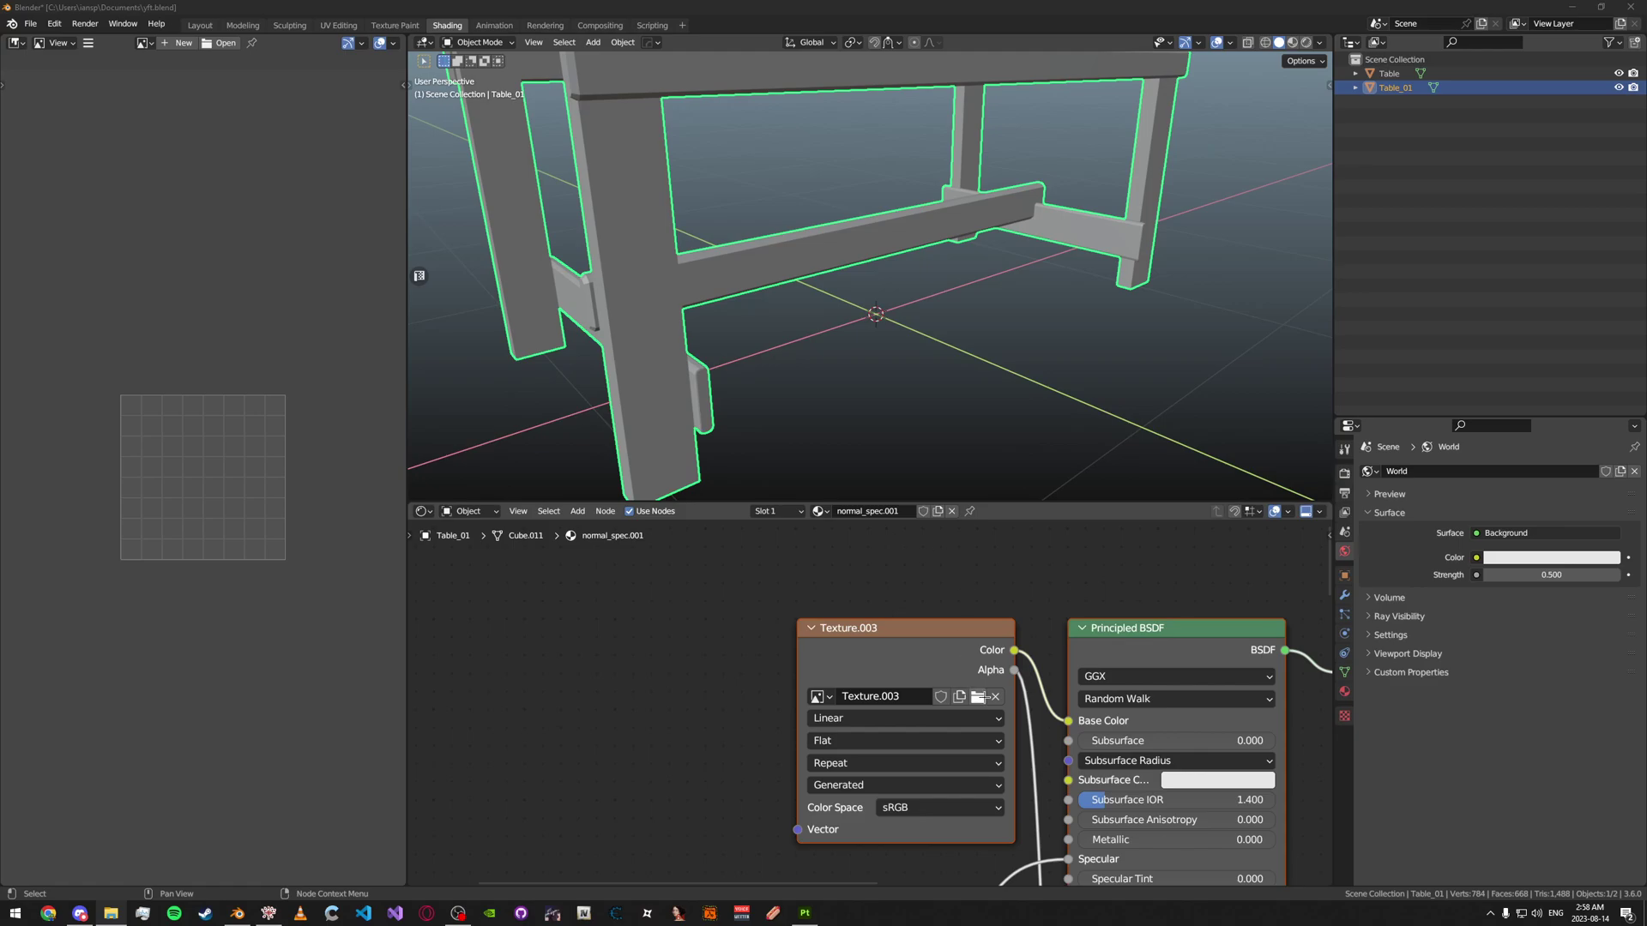
left_click(977, 697)
left_click(746, 269)
type("C:\\Users\\iansp\\Desktop\\My Models\\test\\")
key("Return")
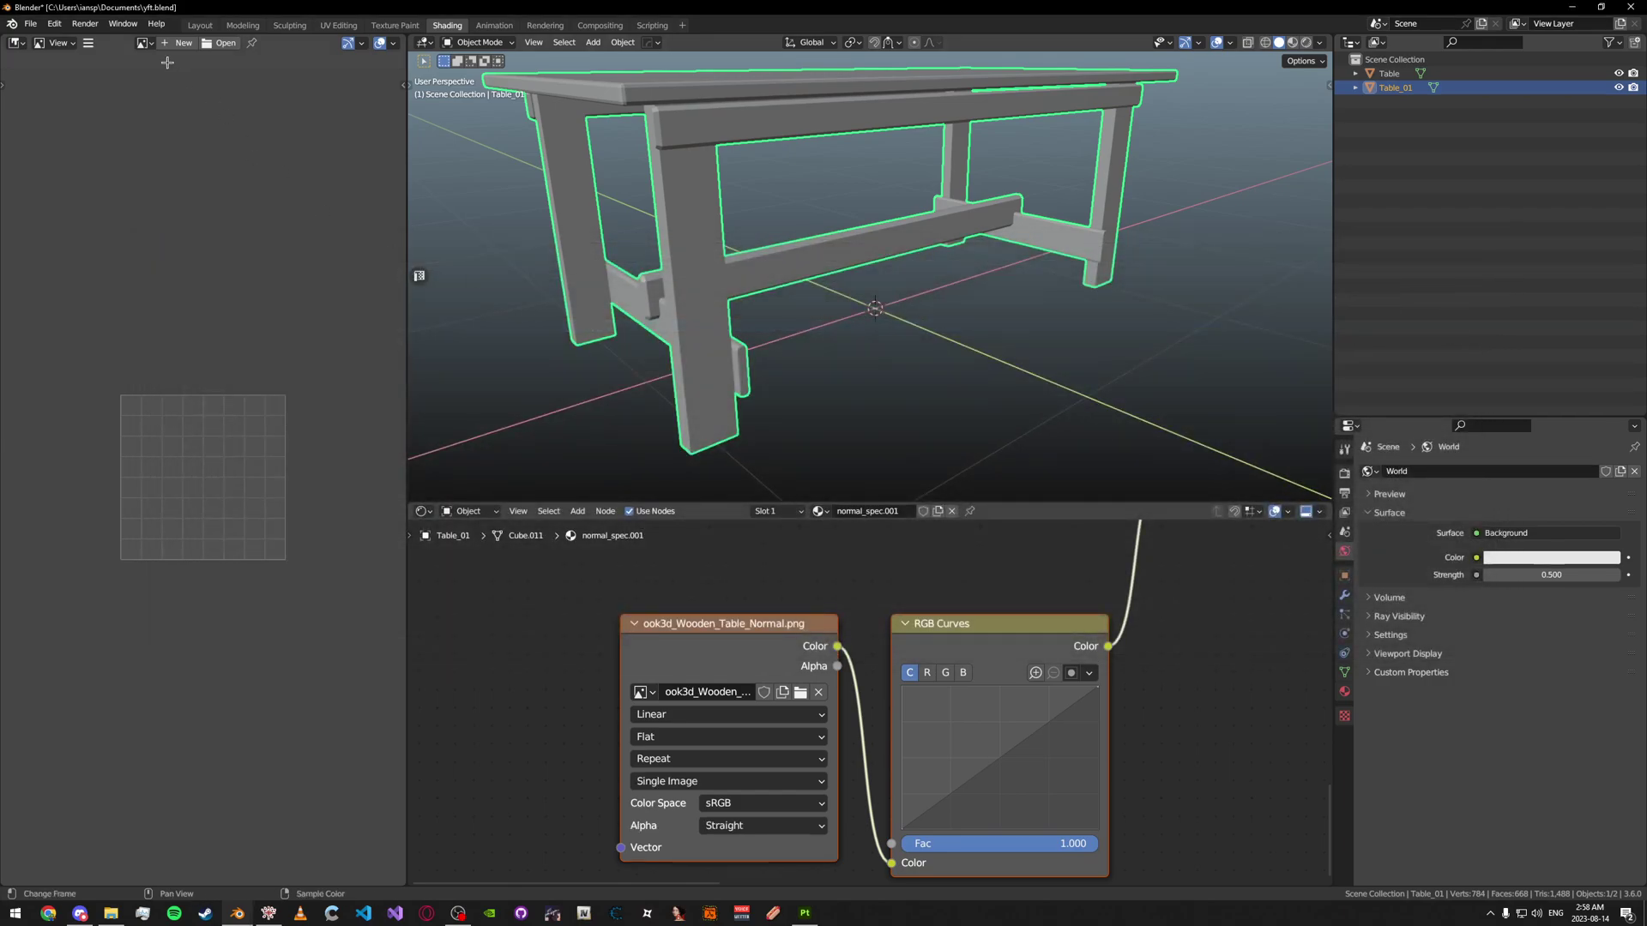
left_click(200, 25)
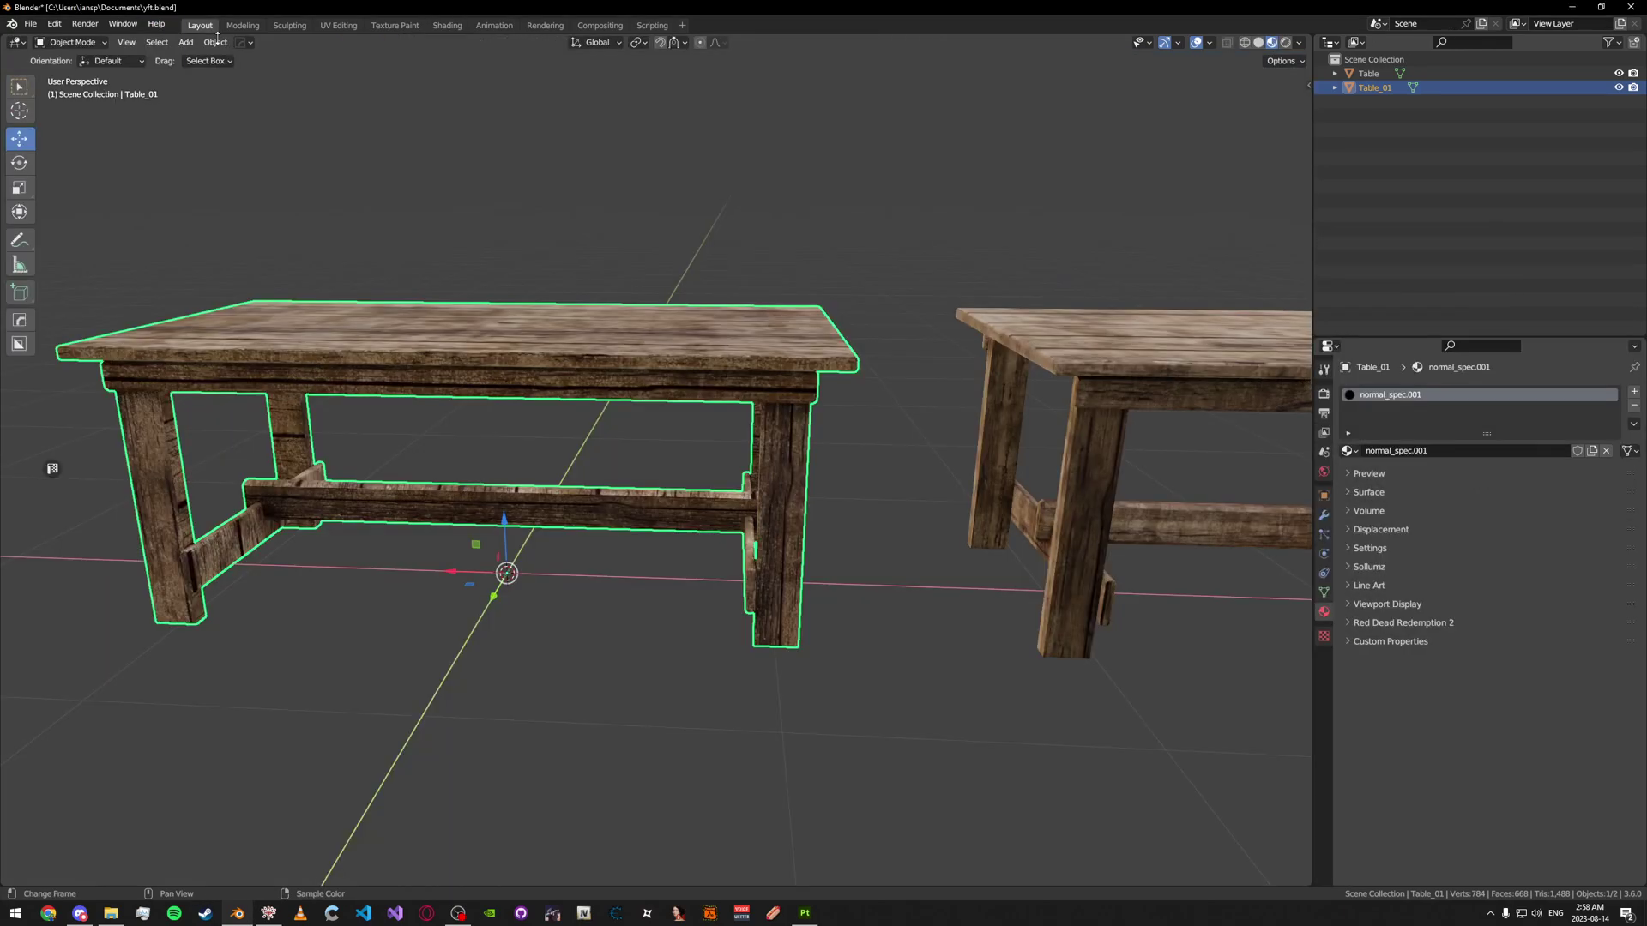
left_click(866, 622)
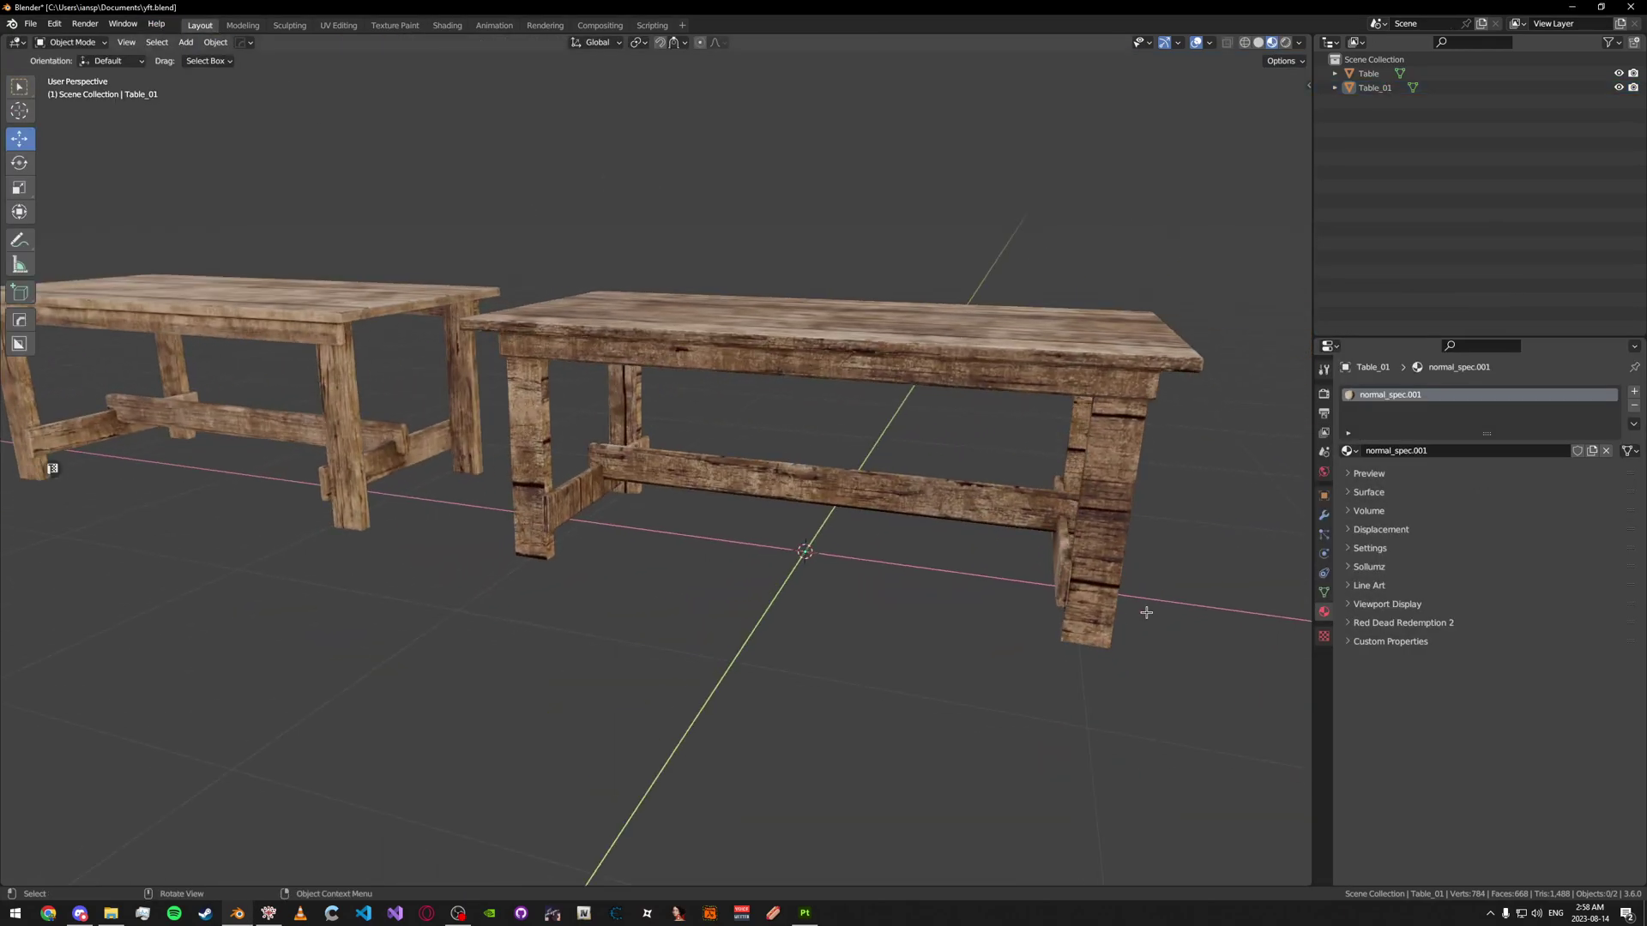